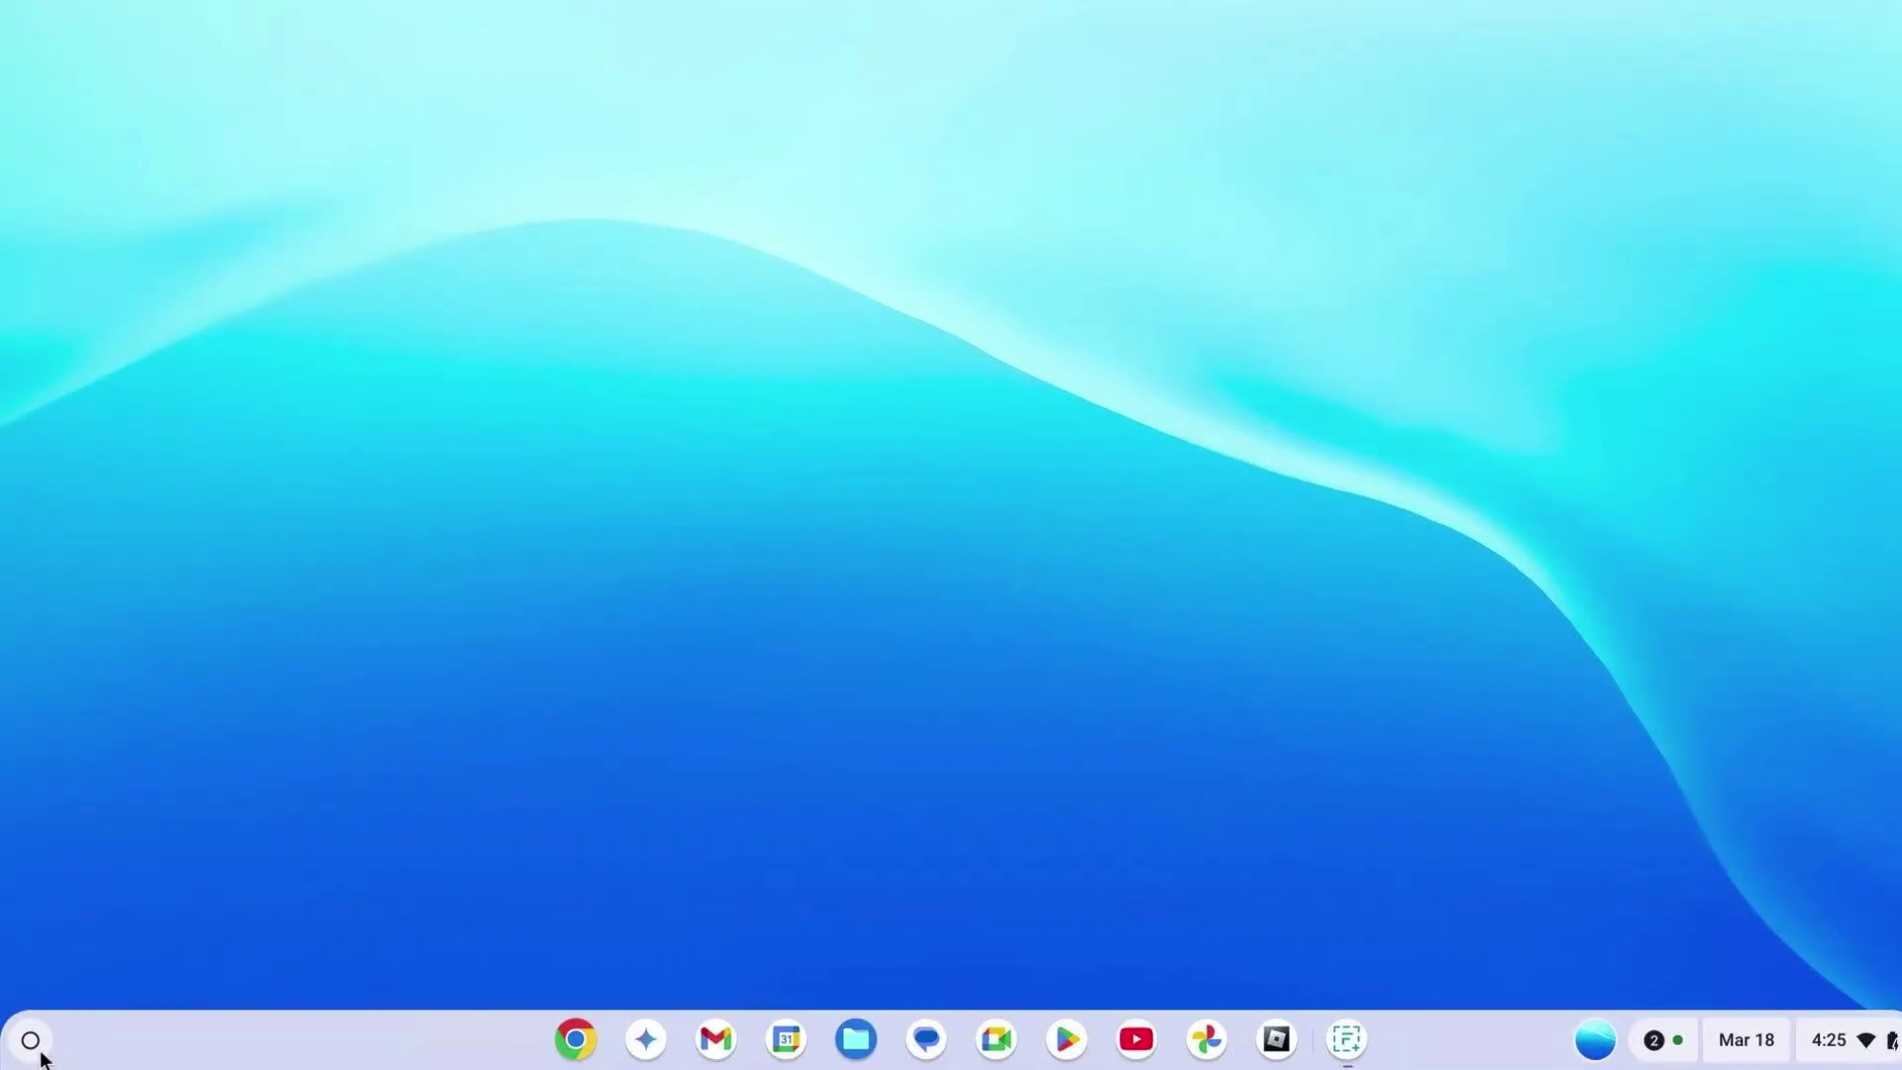
# Step: Bring up the ChromeOS Settings app from the launcher, showing its Network page
pyautogui.click(31, 1040)
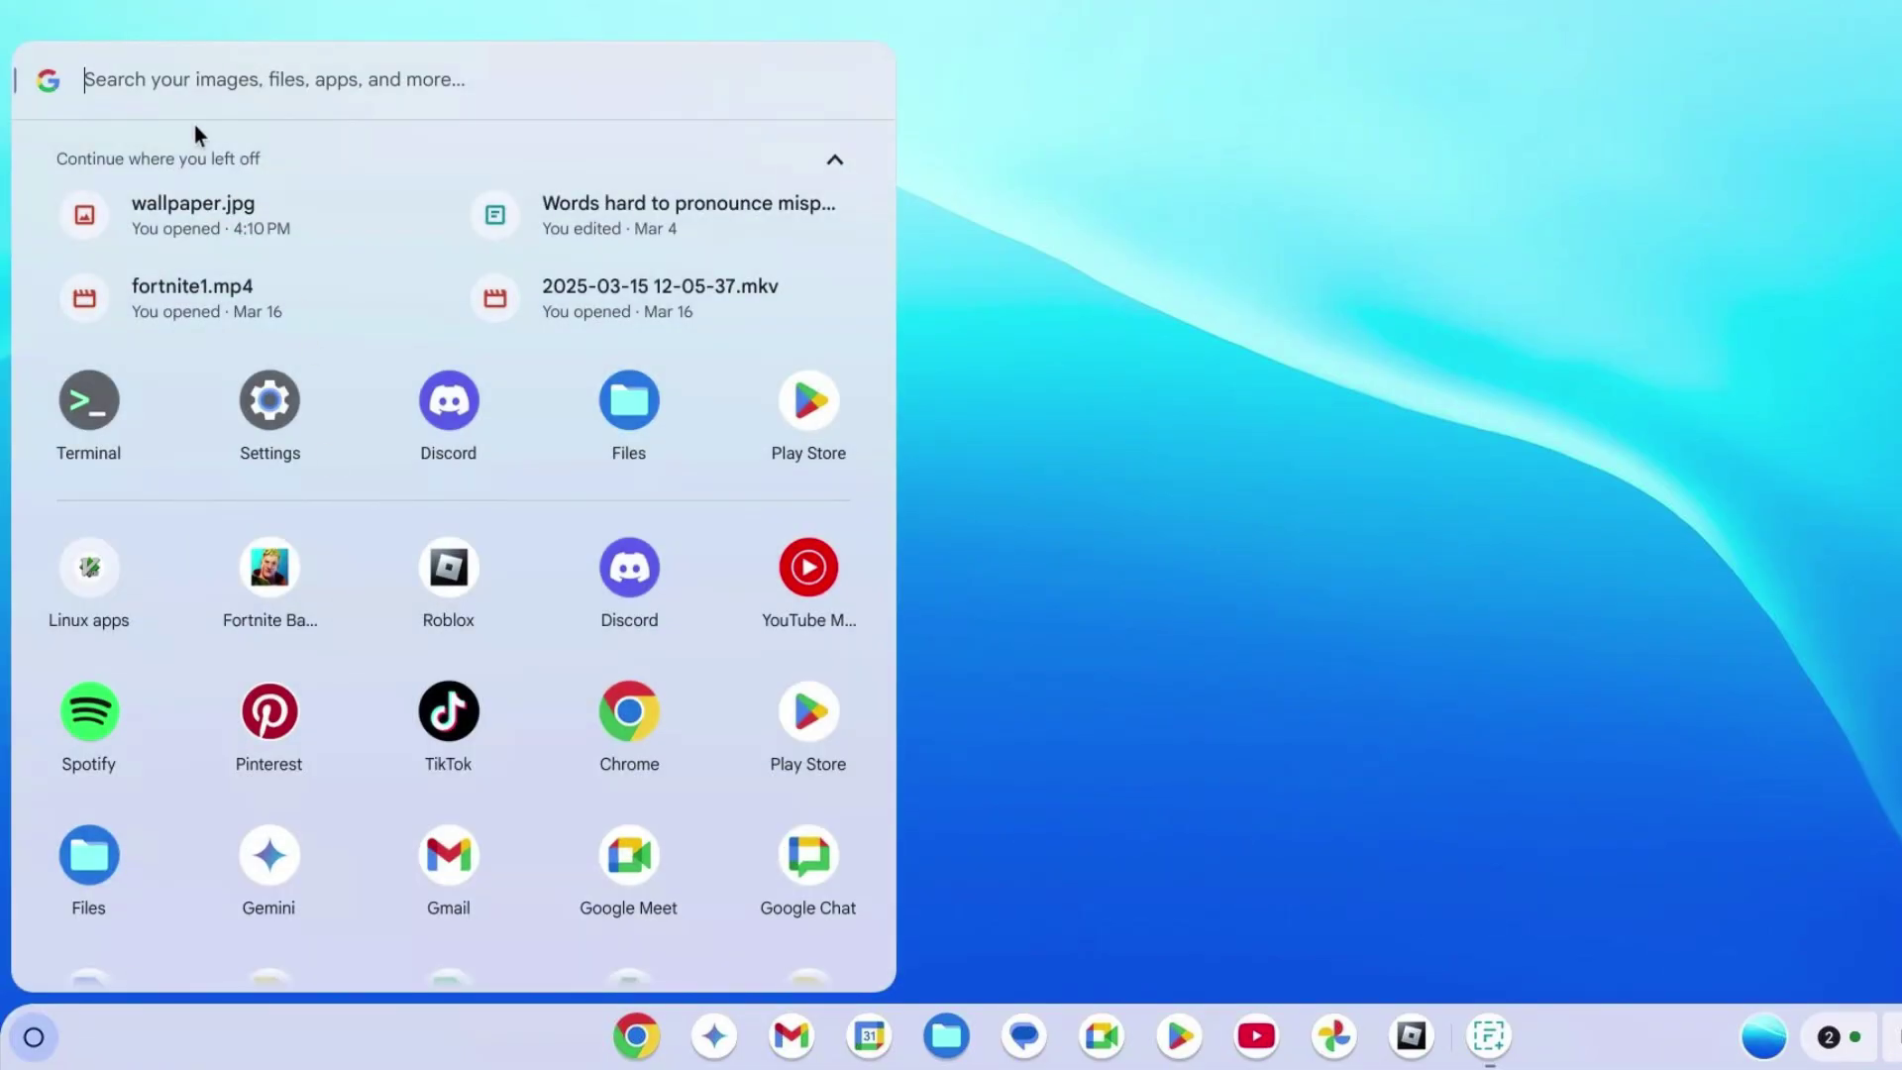
pyautogui.write('terminal')
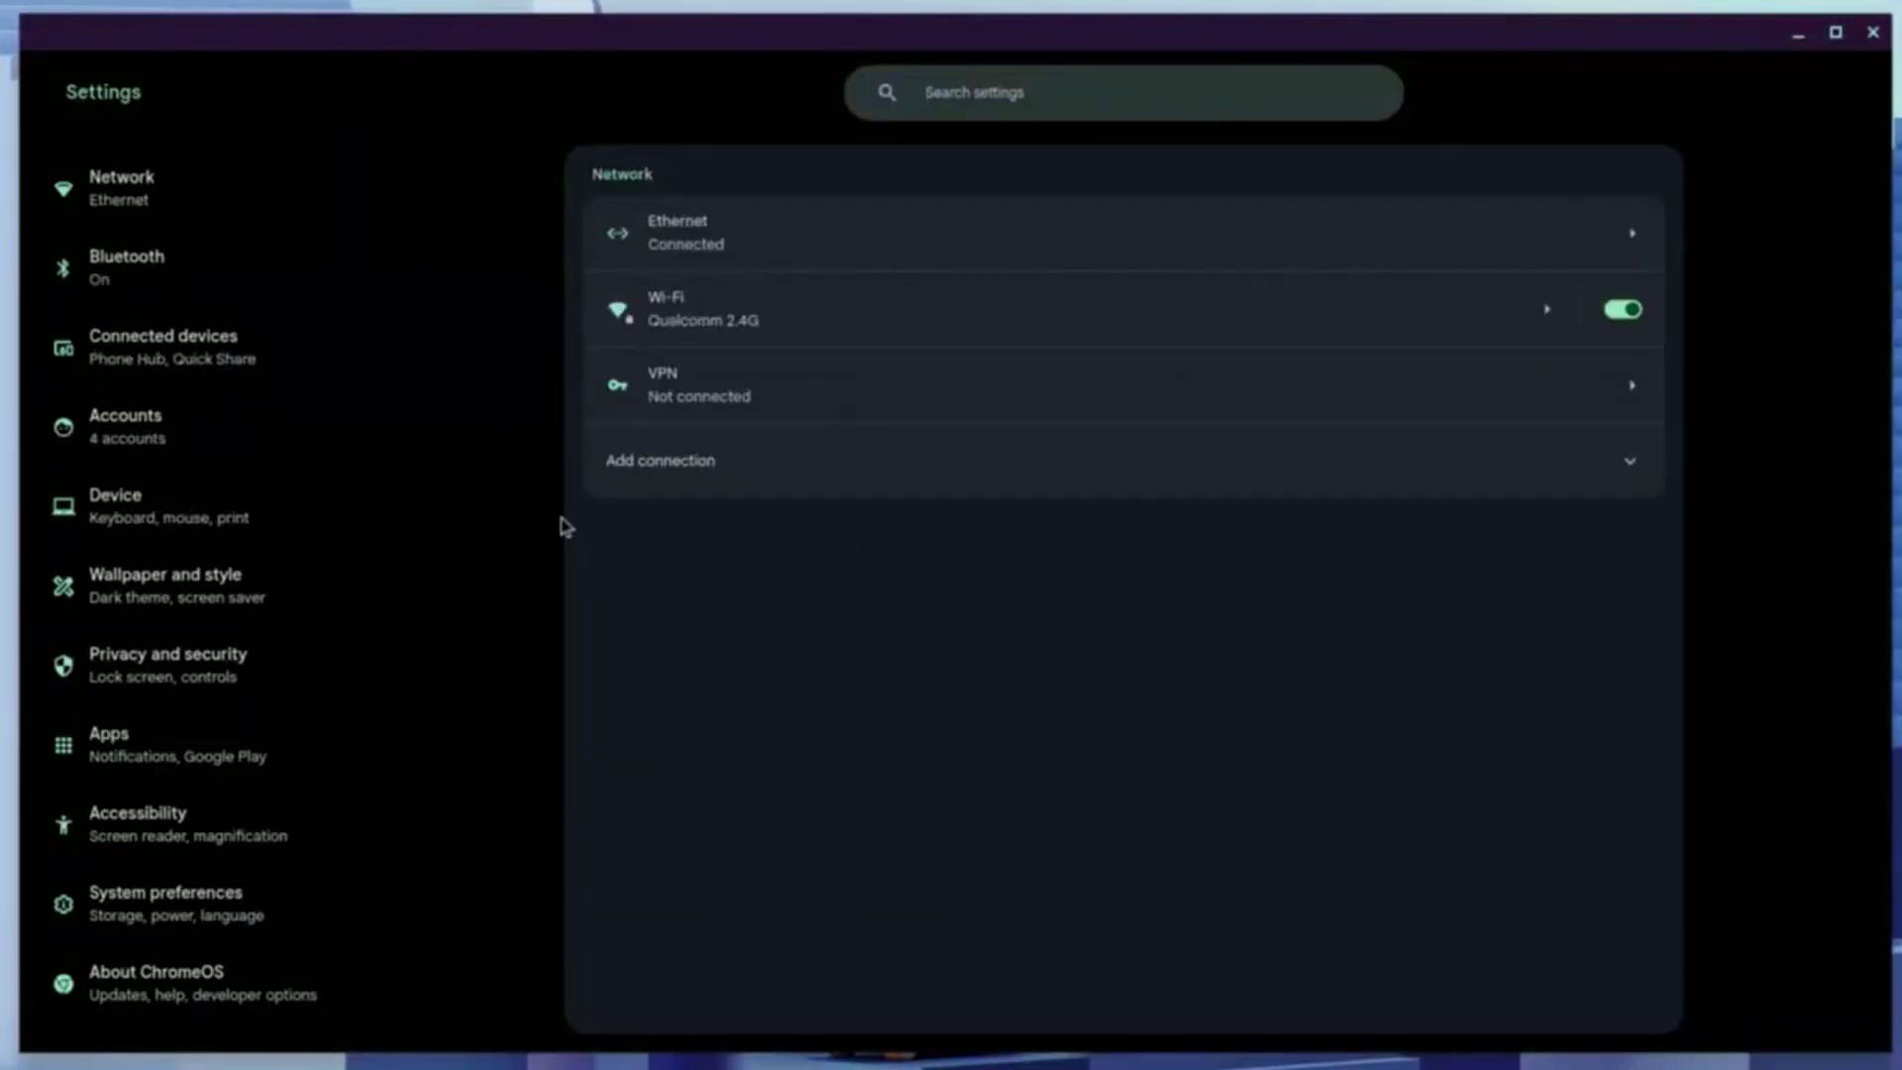
pyautogui.scroll(-1, 169, 515)
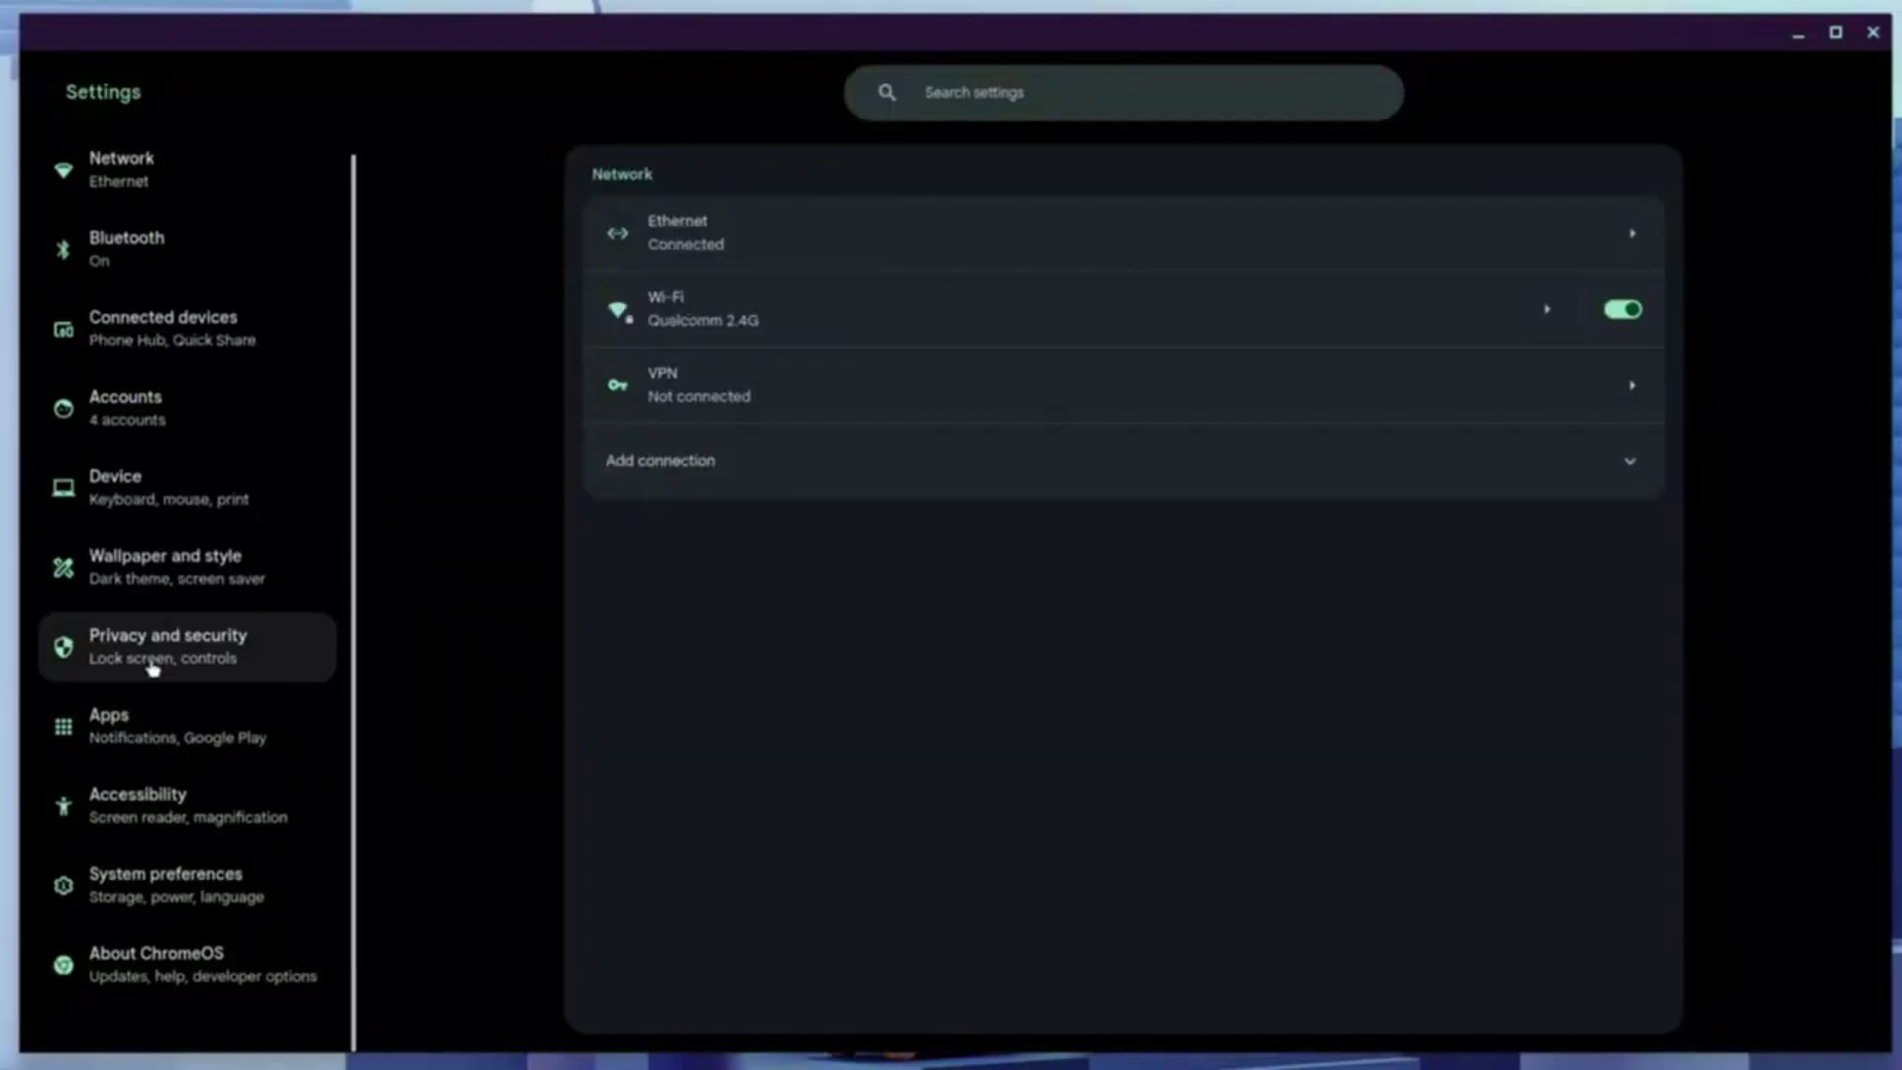
# Step: Go to About ChromeOS and highlight the Linux development environment entry under Developers
pyautogui.click(202, 982)
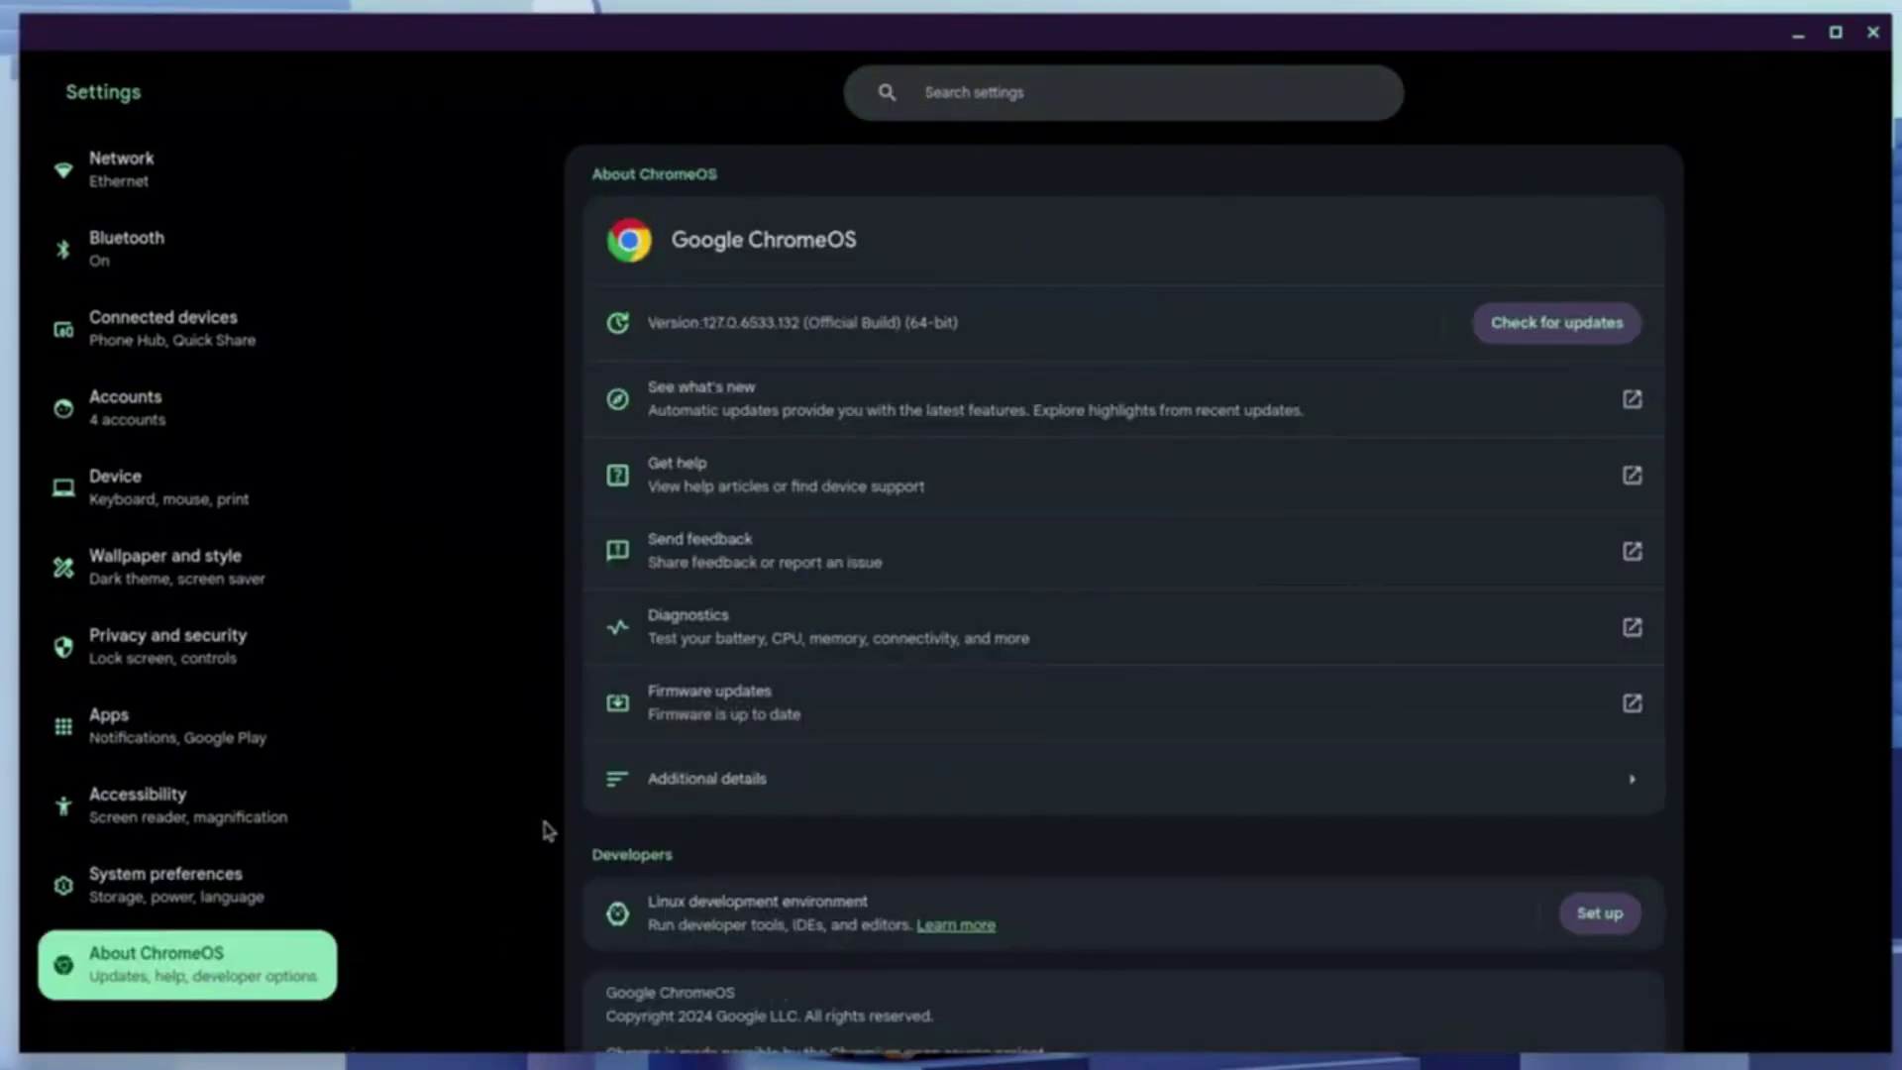
pyautogui.moveTo(652, 897); pyautogui.dragTo(886, 904)
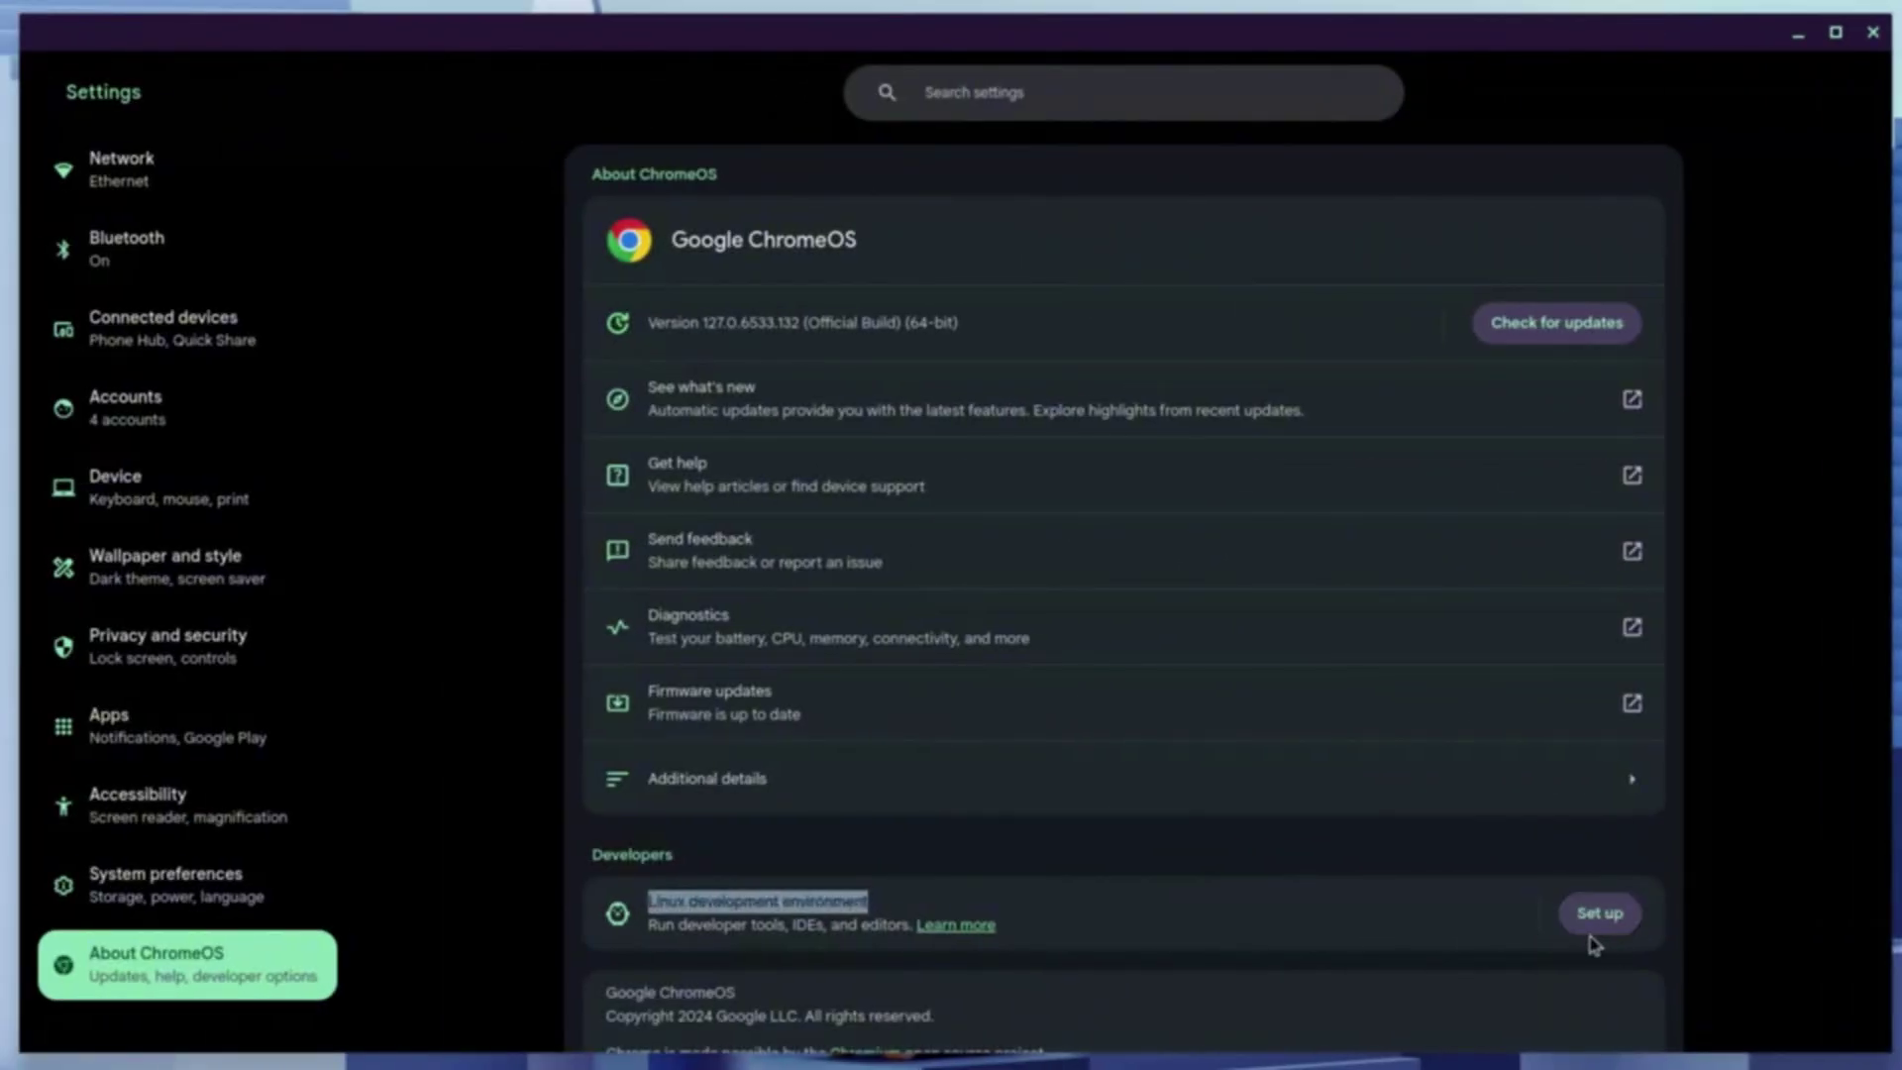
# Step: Set up the Linux development environment and install it with the recommended 10.0 GB disk
pyautogui.click(1594, 922)
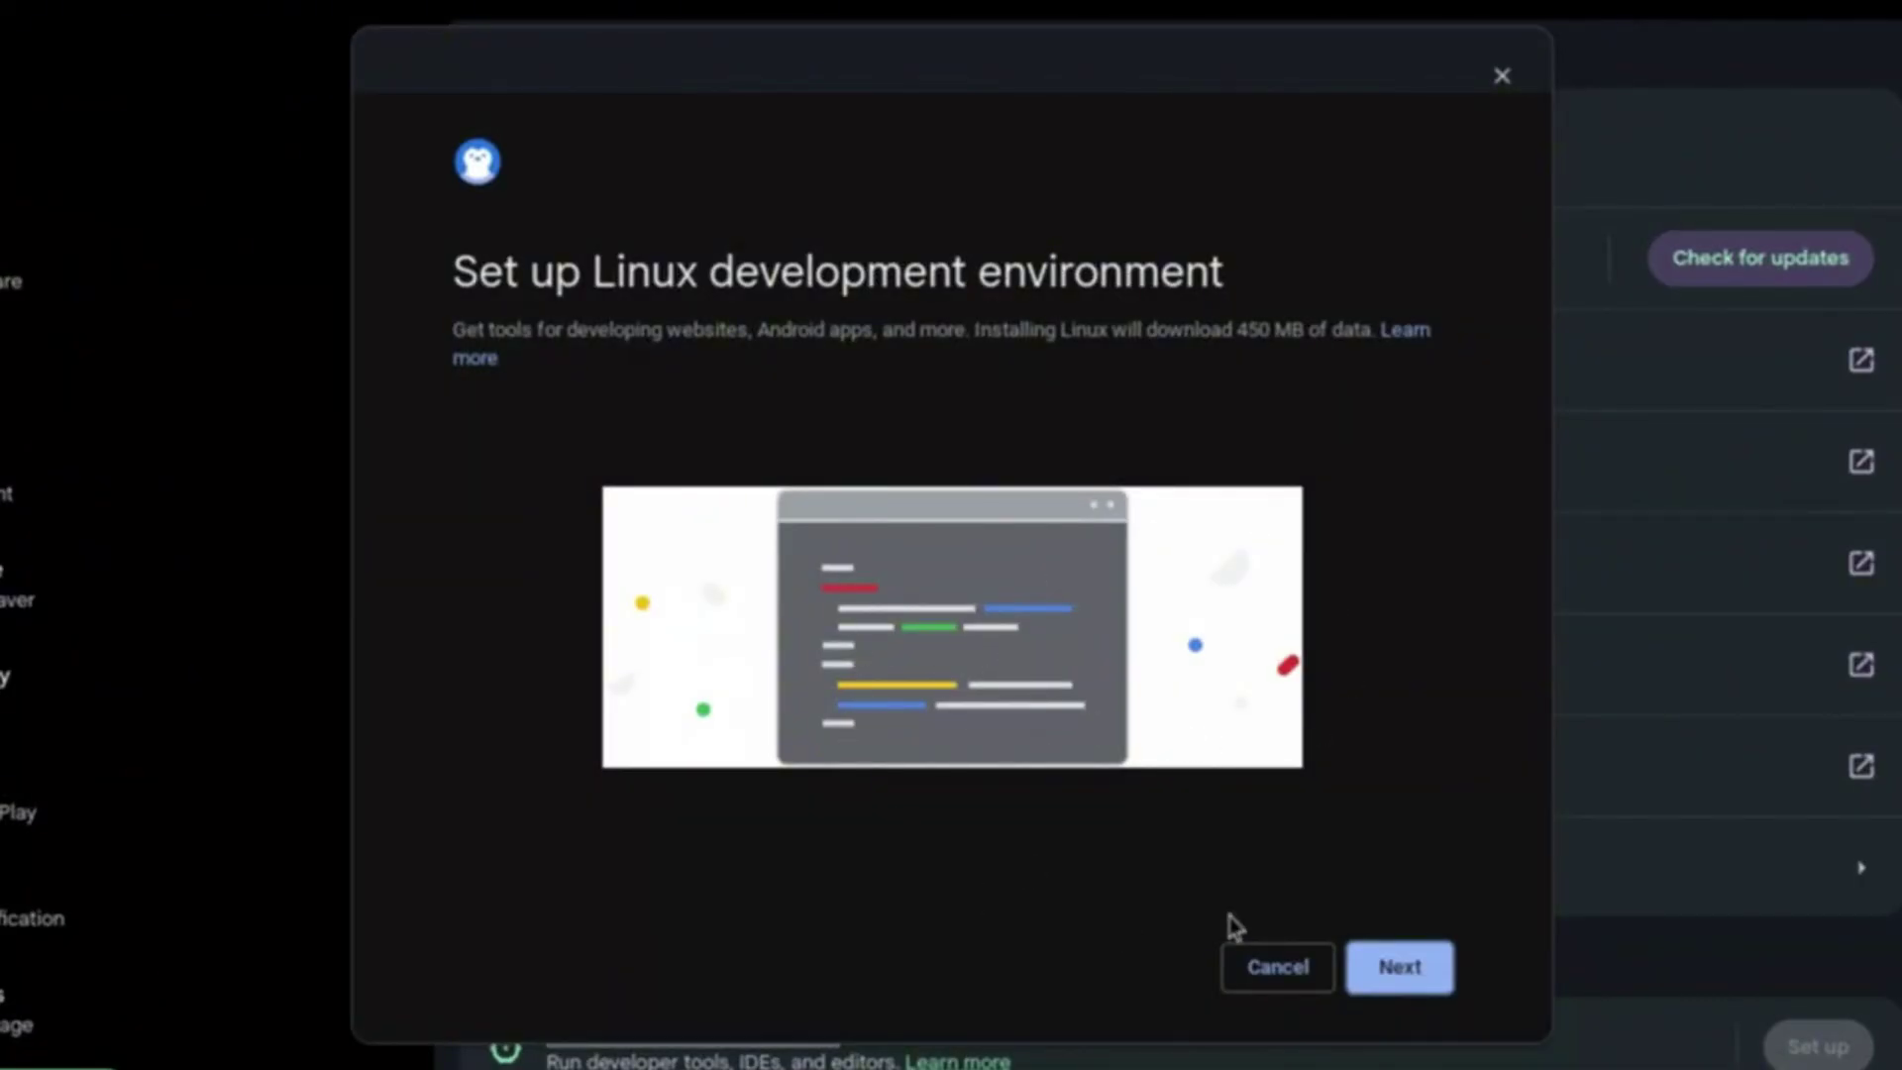
pyautogui.click(1391, 964)
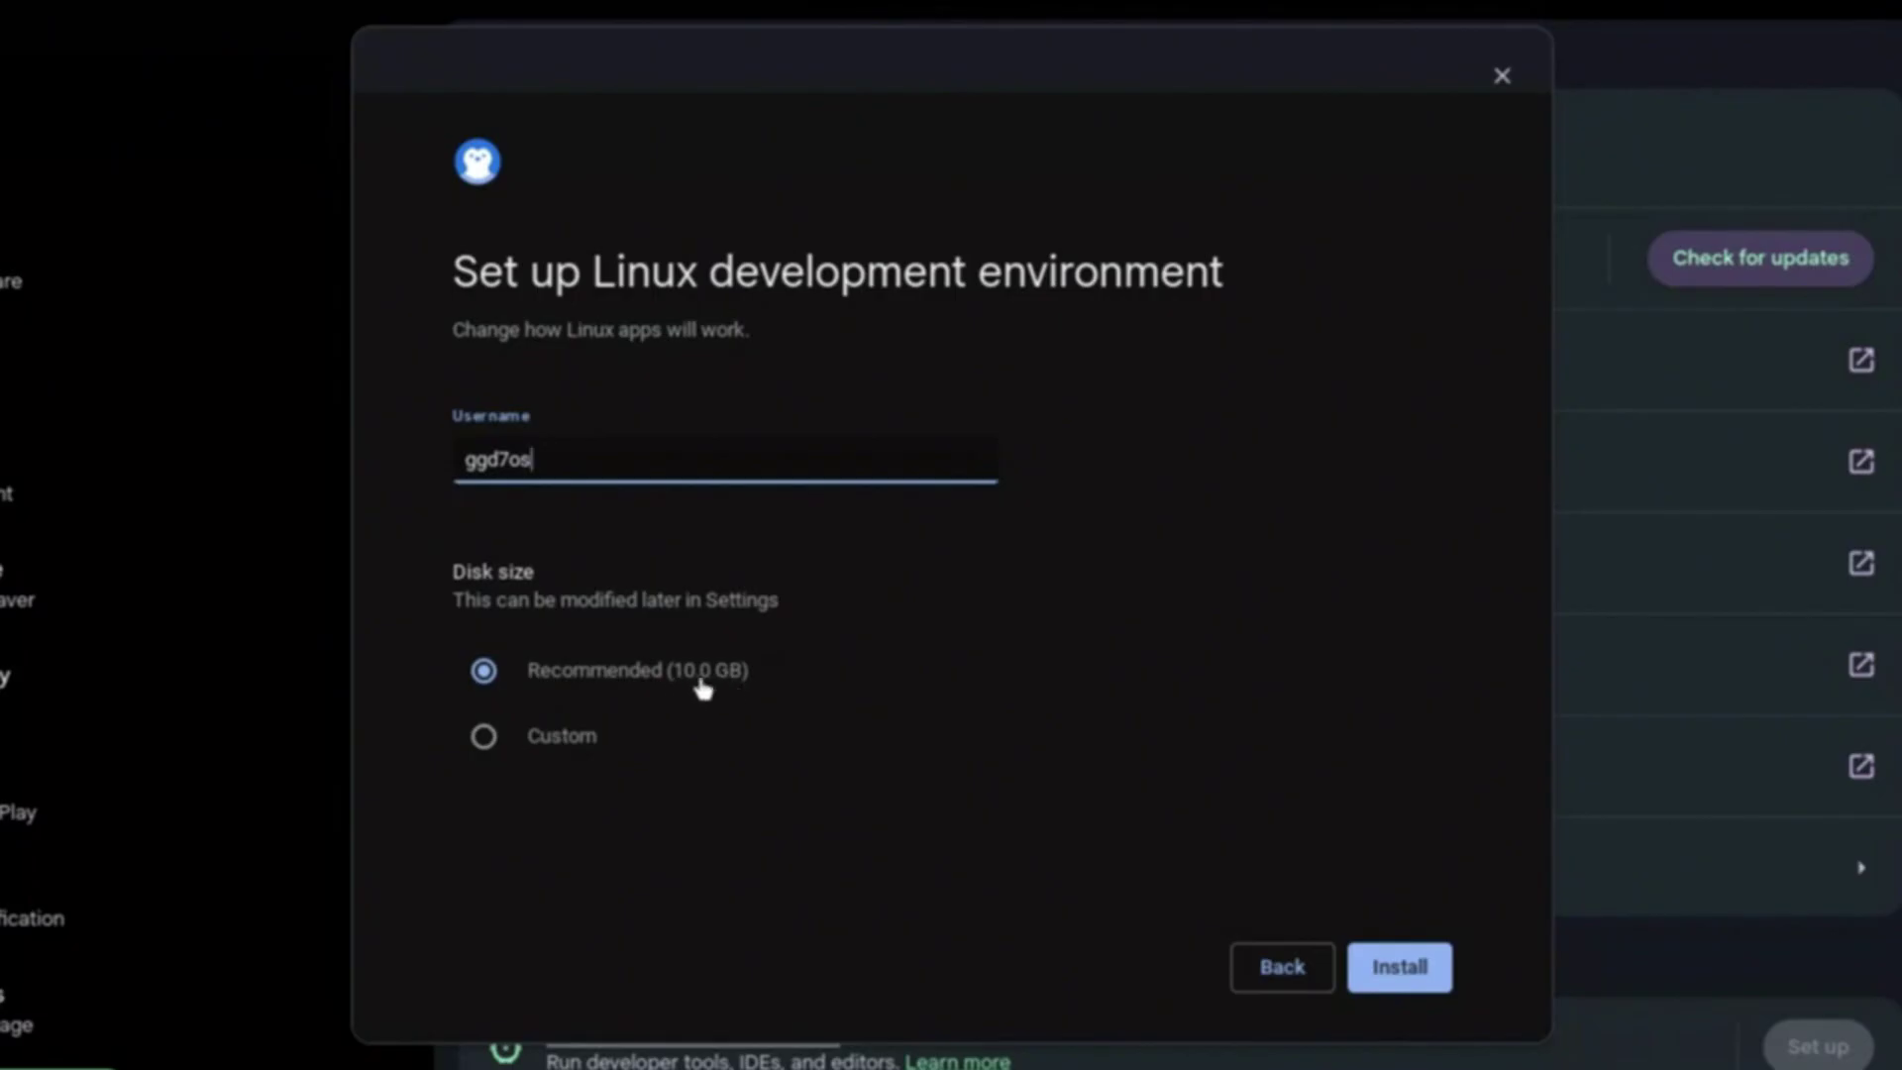
pyautogui.click(1384, 979)
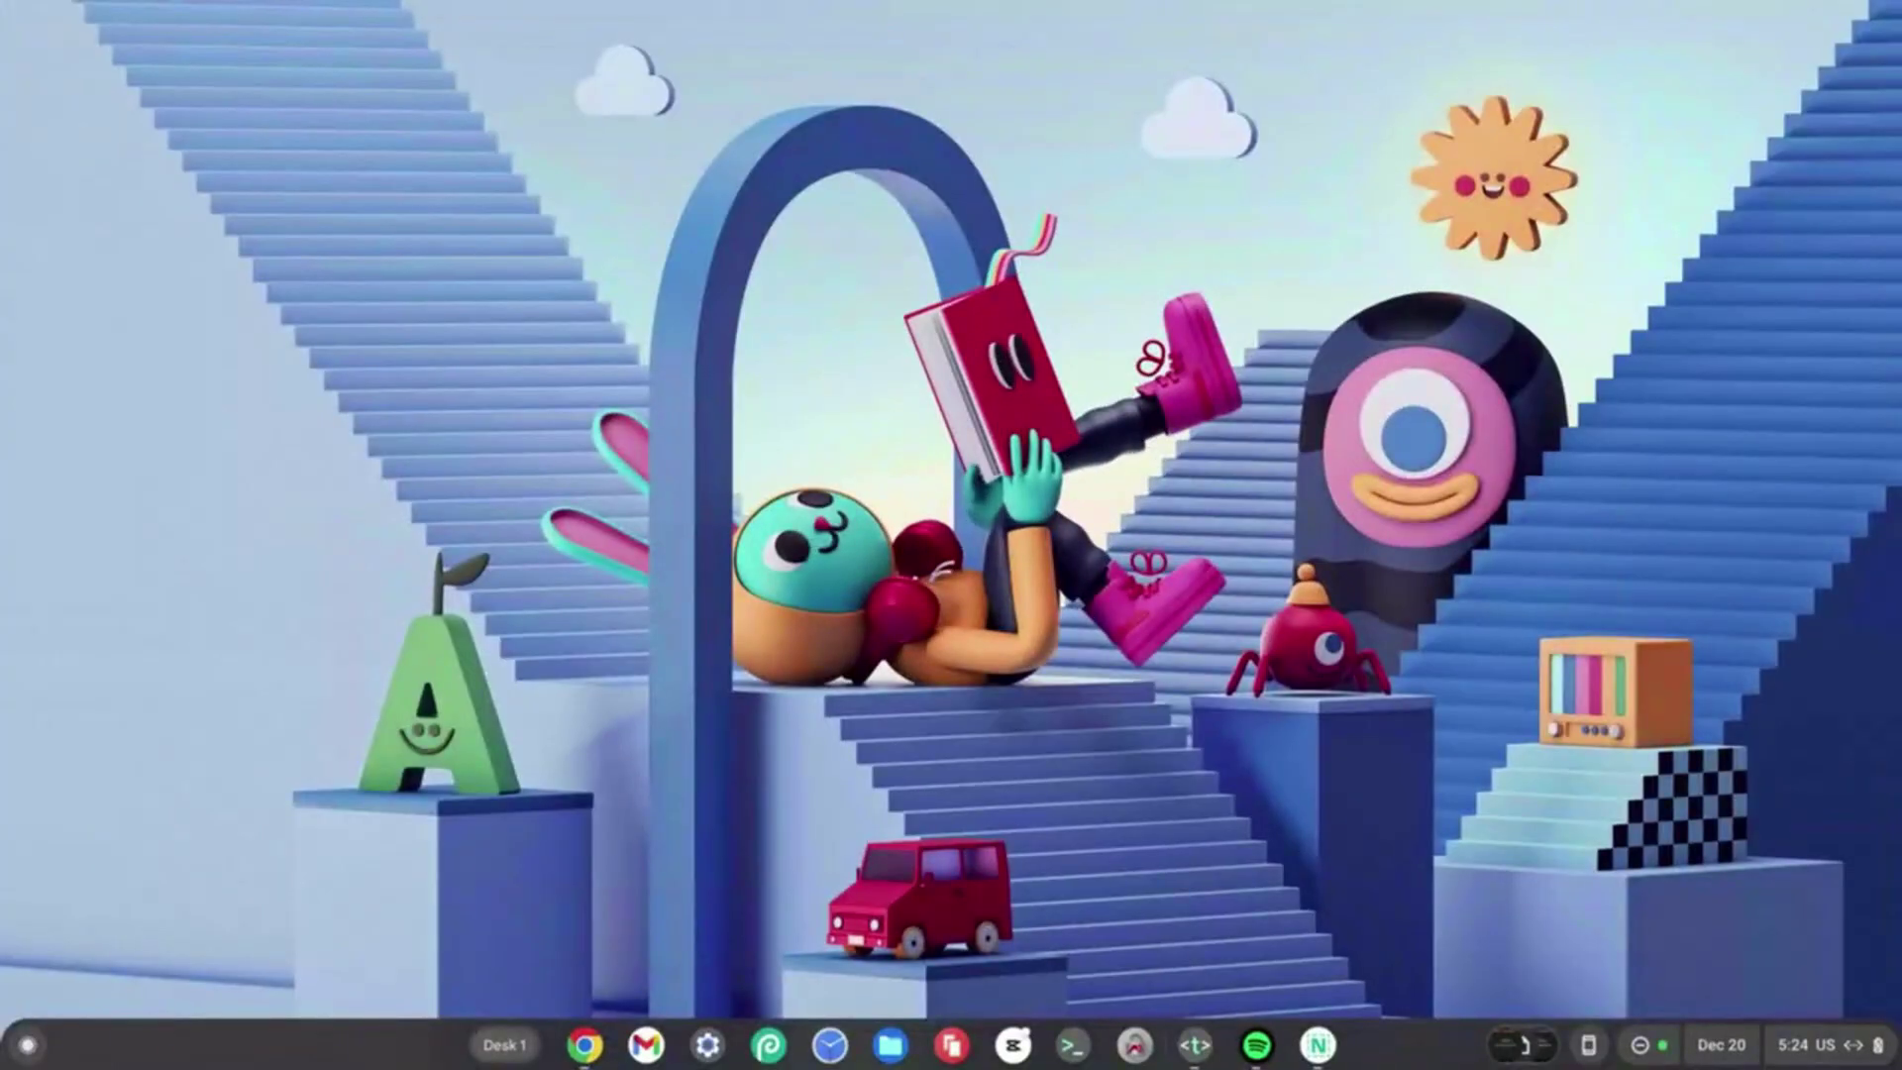
# Step: Launch Terminal from the launcher and start a shell in the penguin Linux container
pyautogui.click(27, 1044)
pyautogui.write('term')
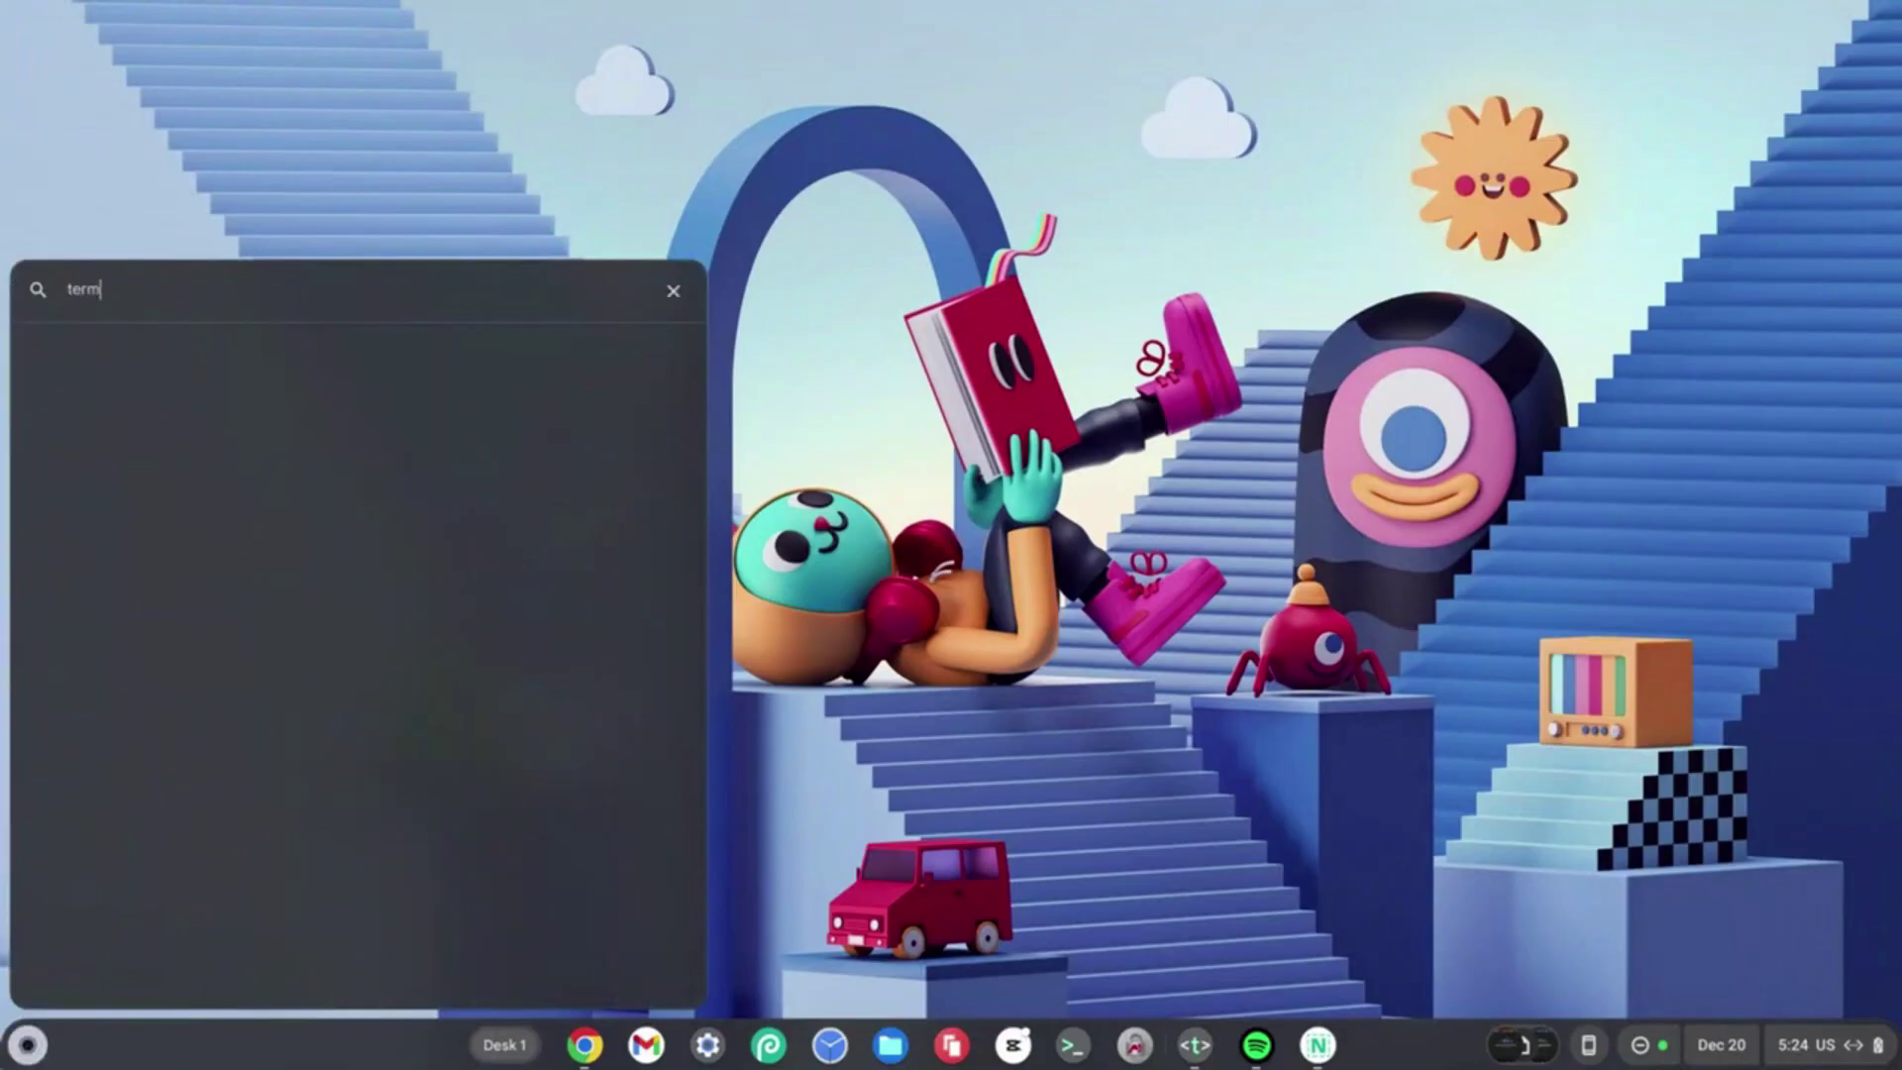
pyautogui.write('inal')
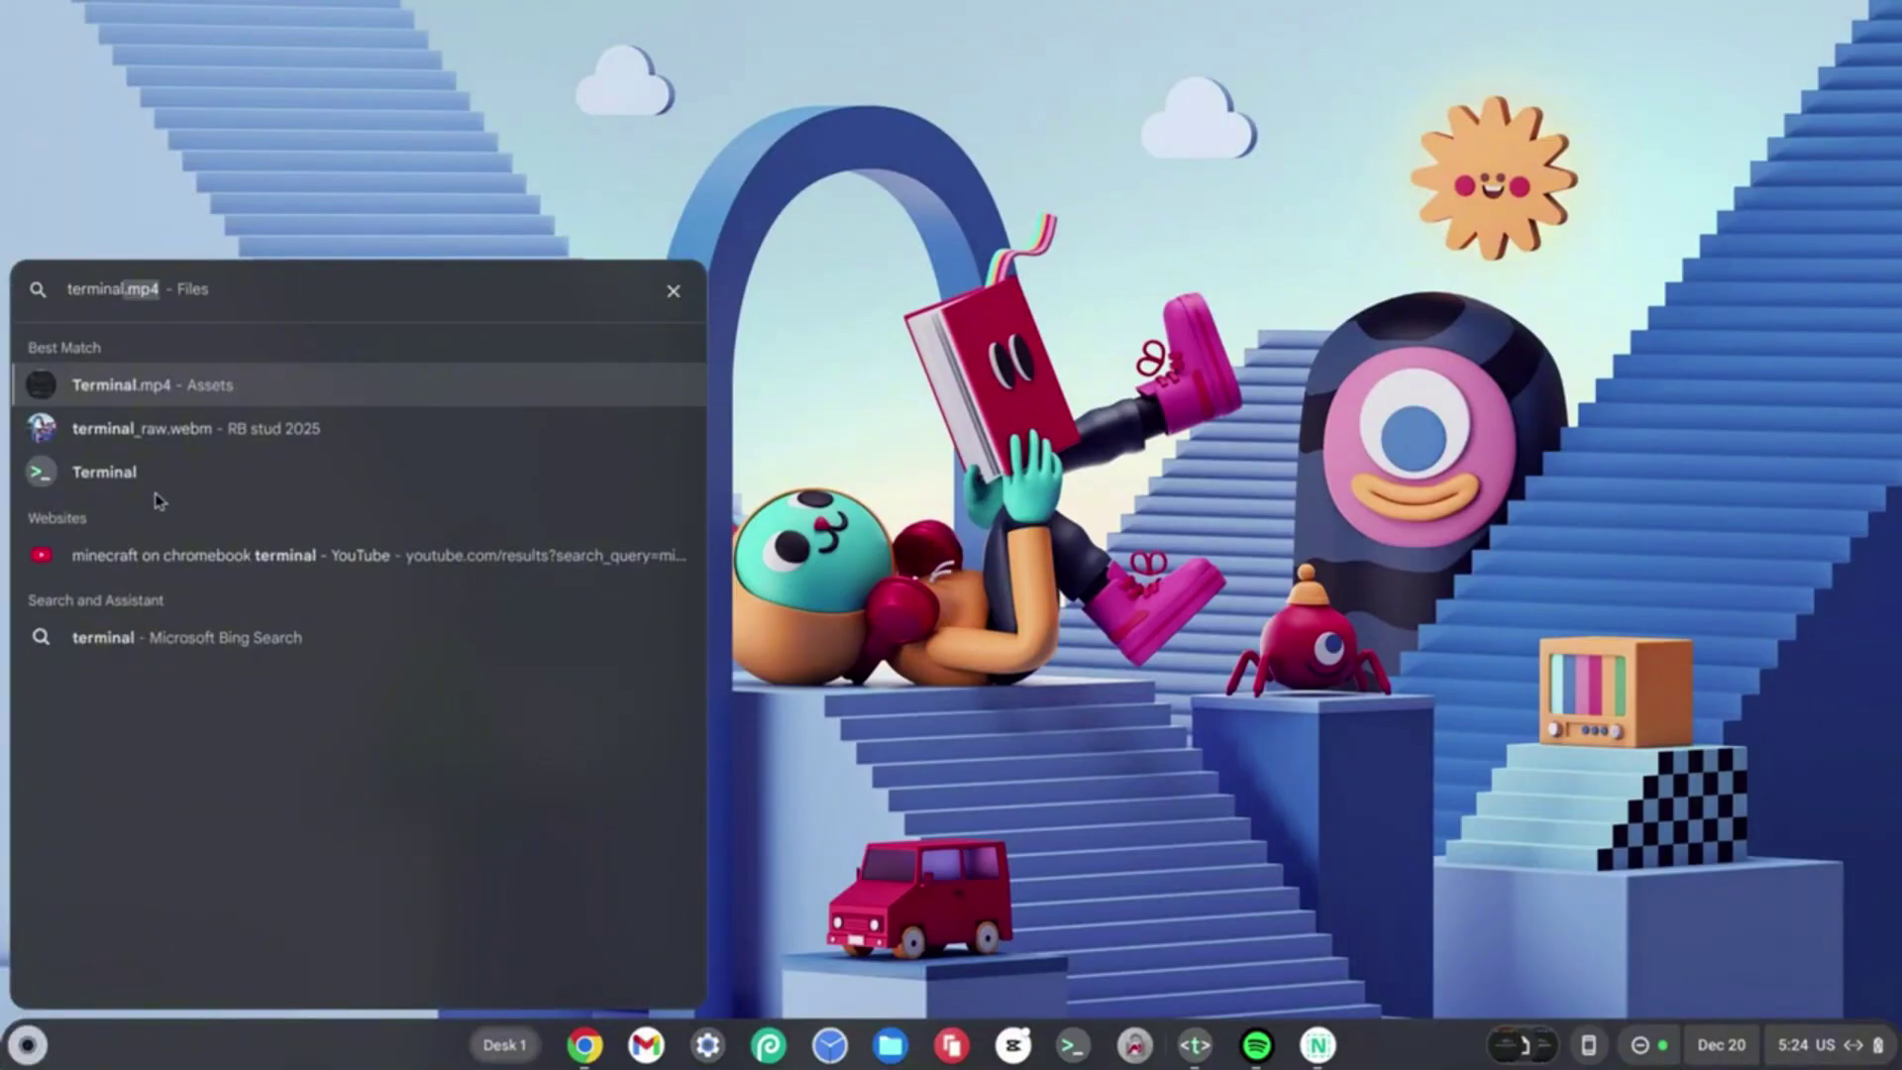
pyautogui.click(92, 476)
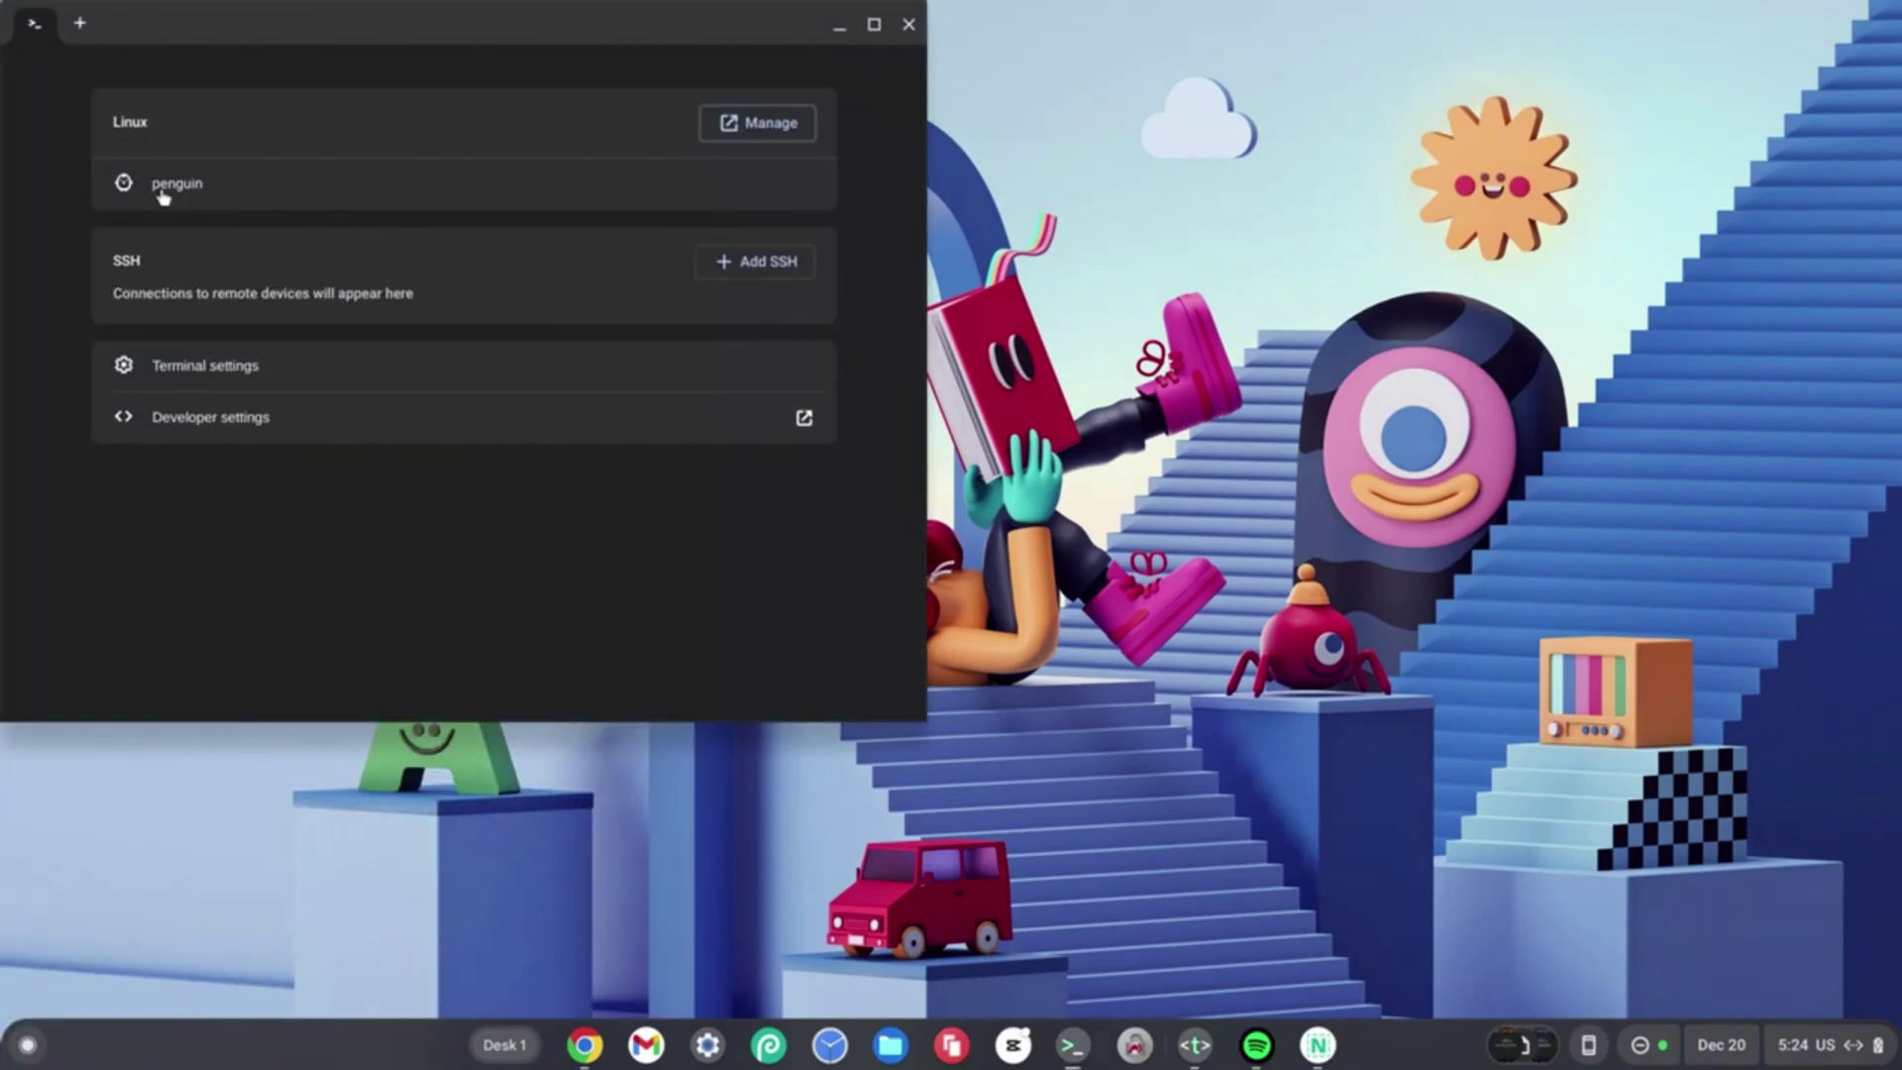
pyautogui.click(196, 199)
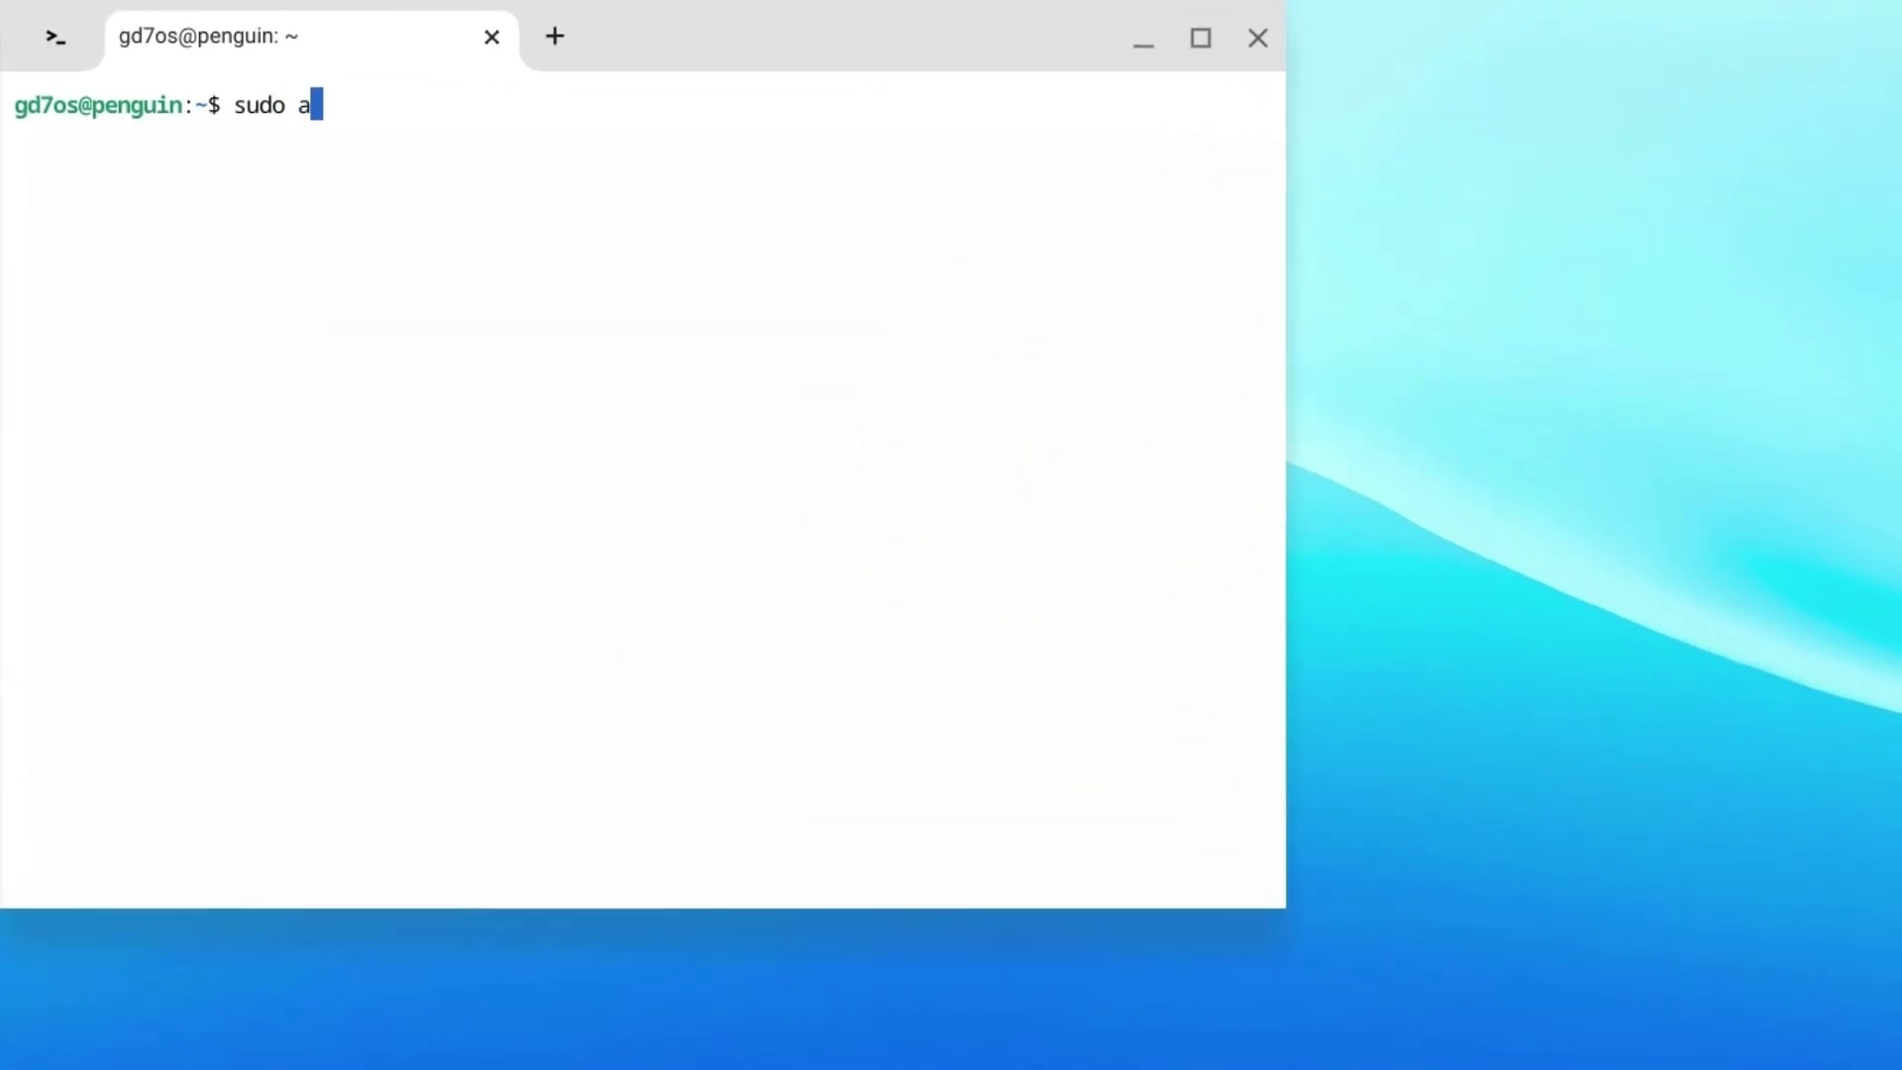
# Step: Run apt update, then sudo apt upgrade, confirming Y to upgrade the 54 packages
pyautogui.write('pdate')
pyautogui.press('Return')
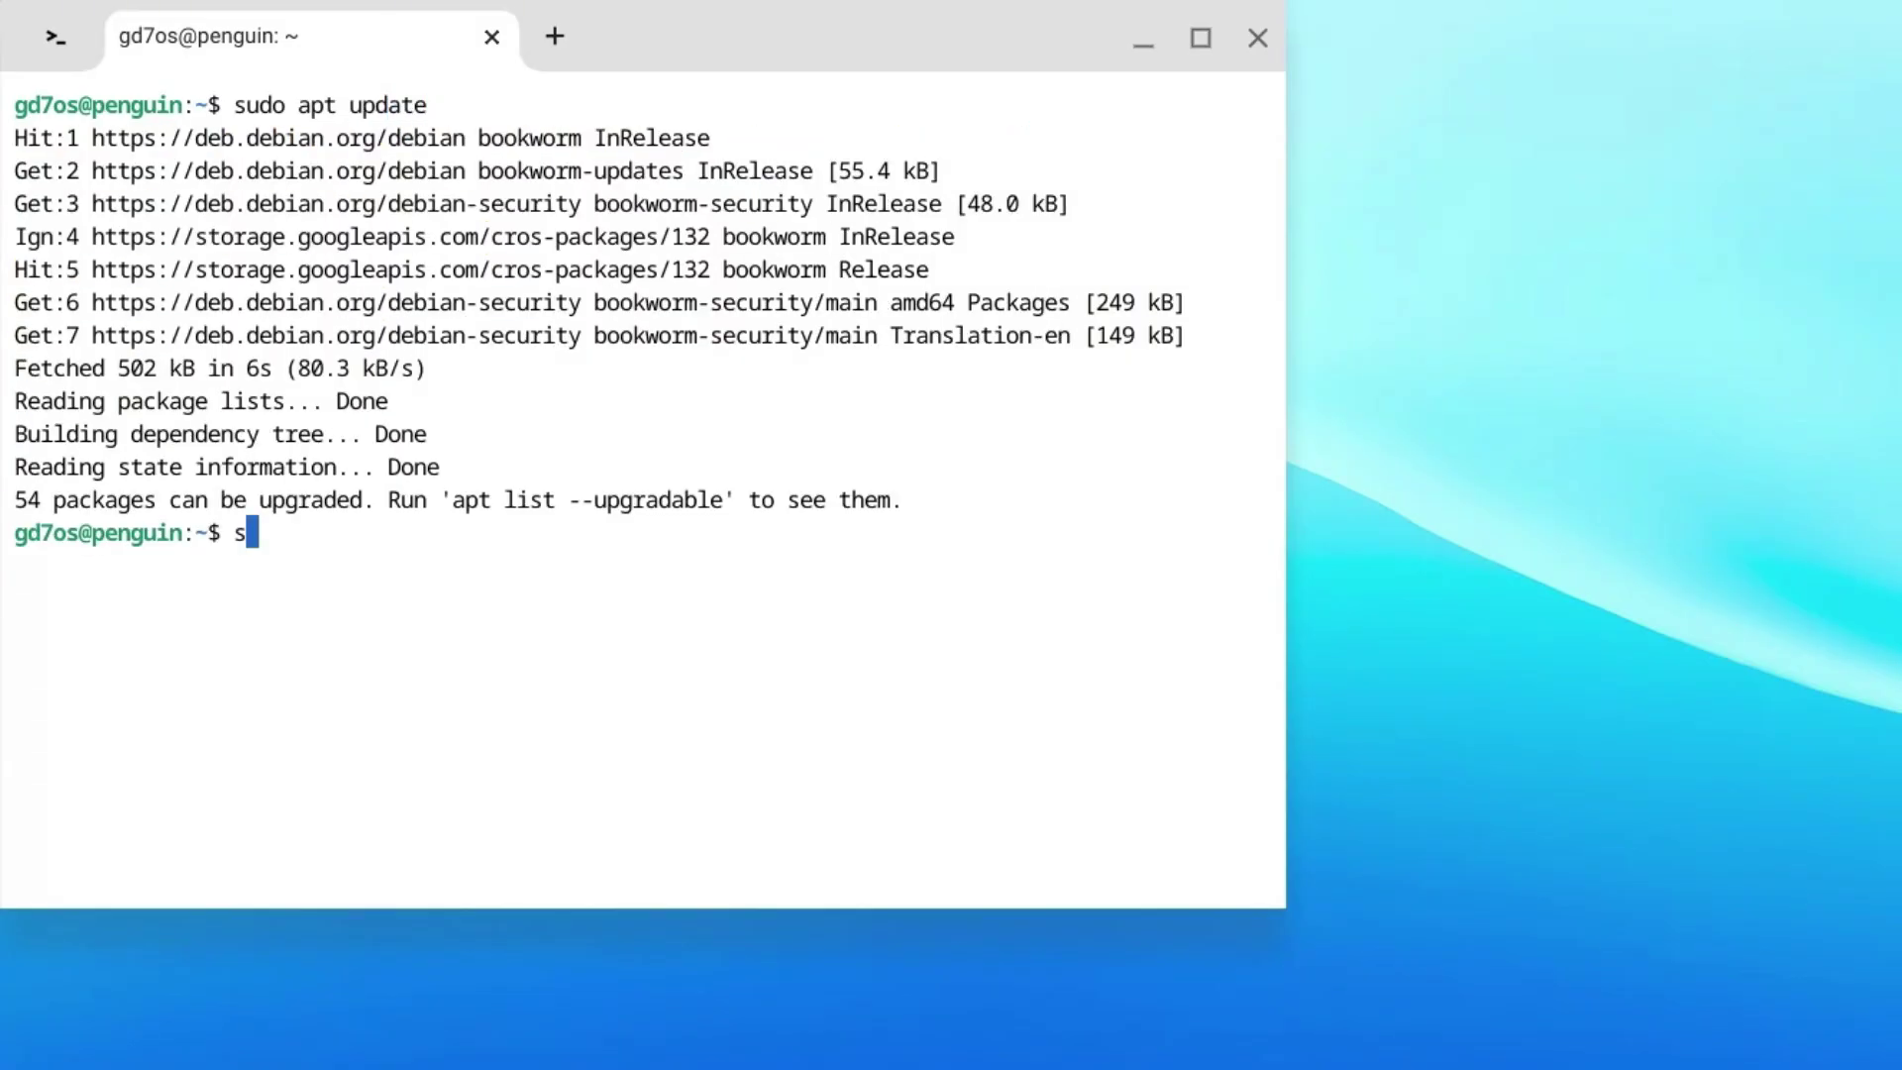
pyautogui.write('sudo apt')
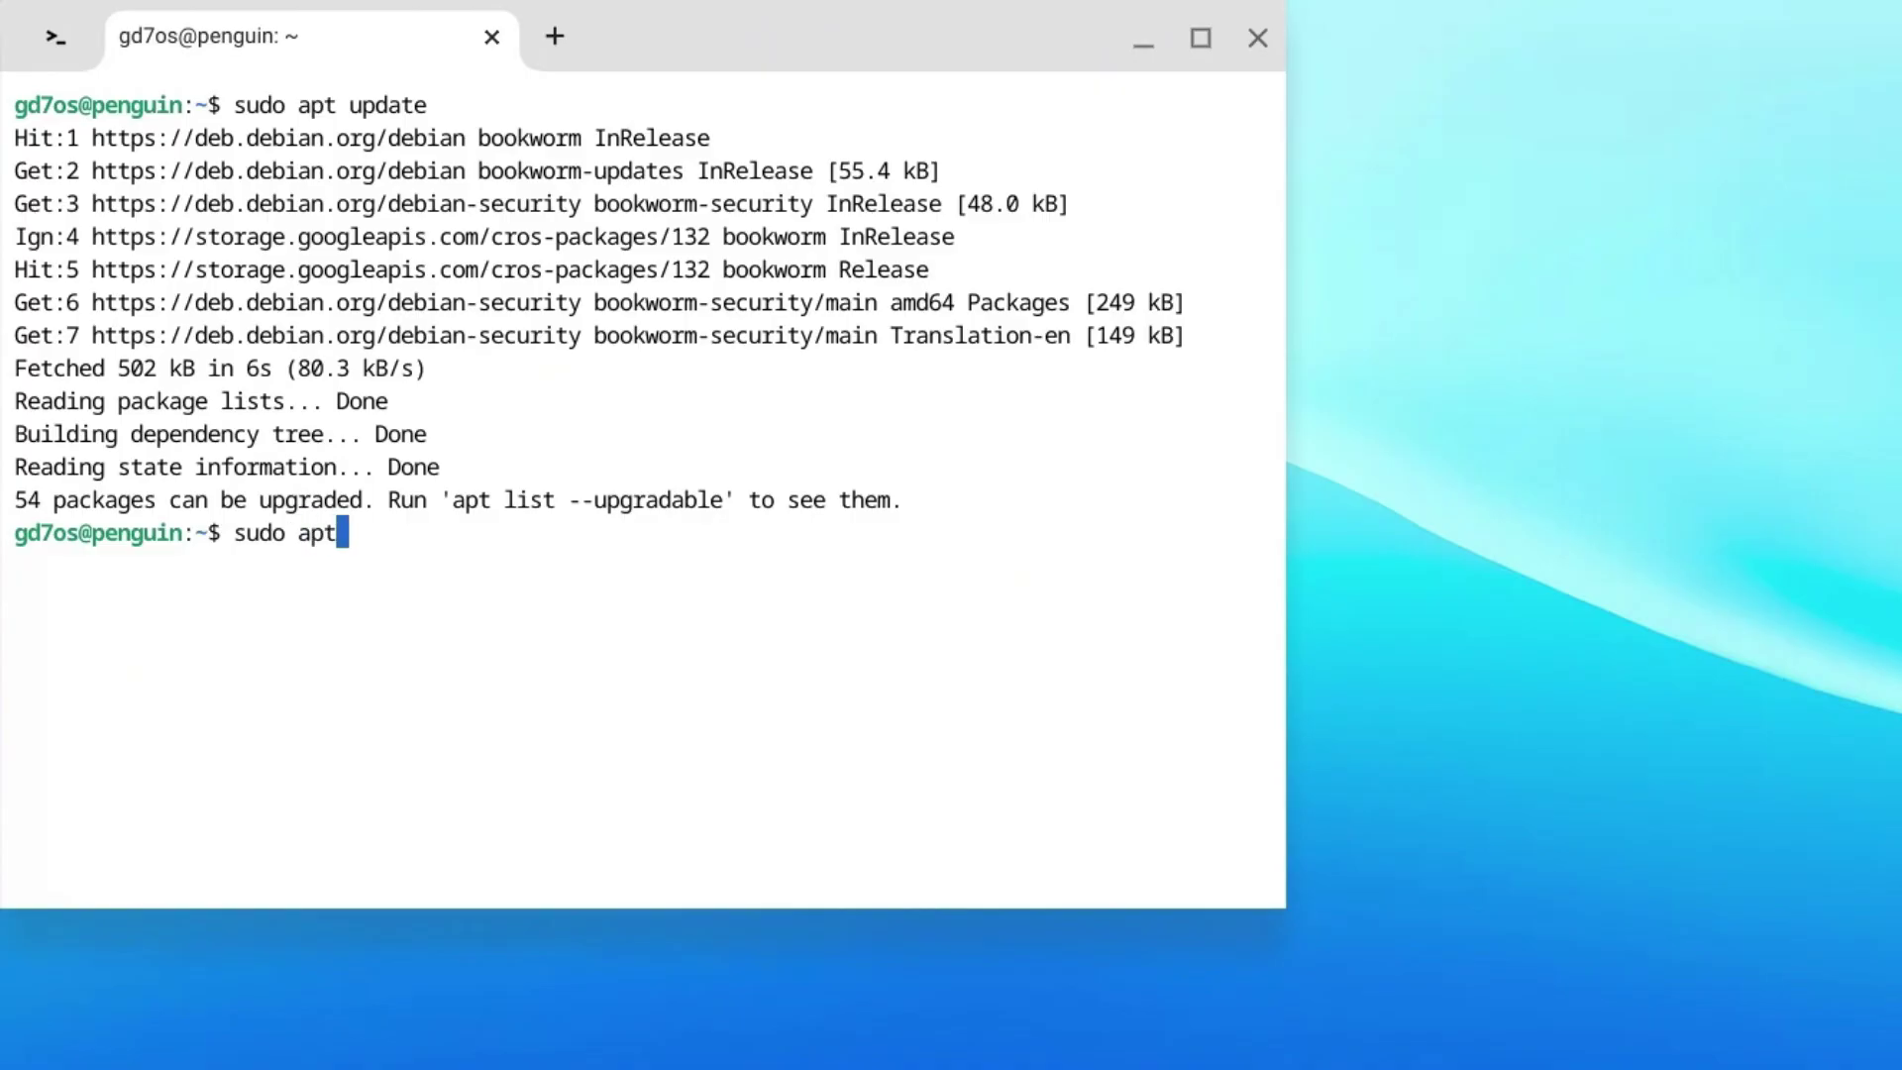
pyautogui.write(' upgrade')
pyautogui.press('Return')
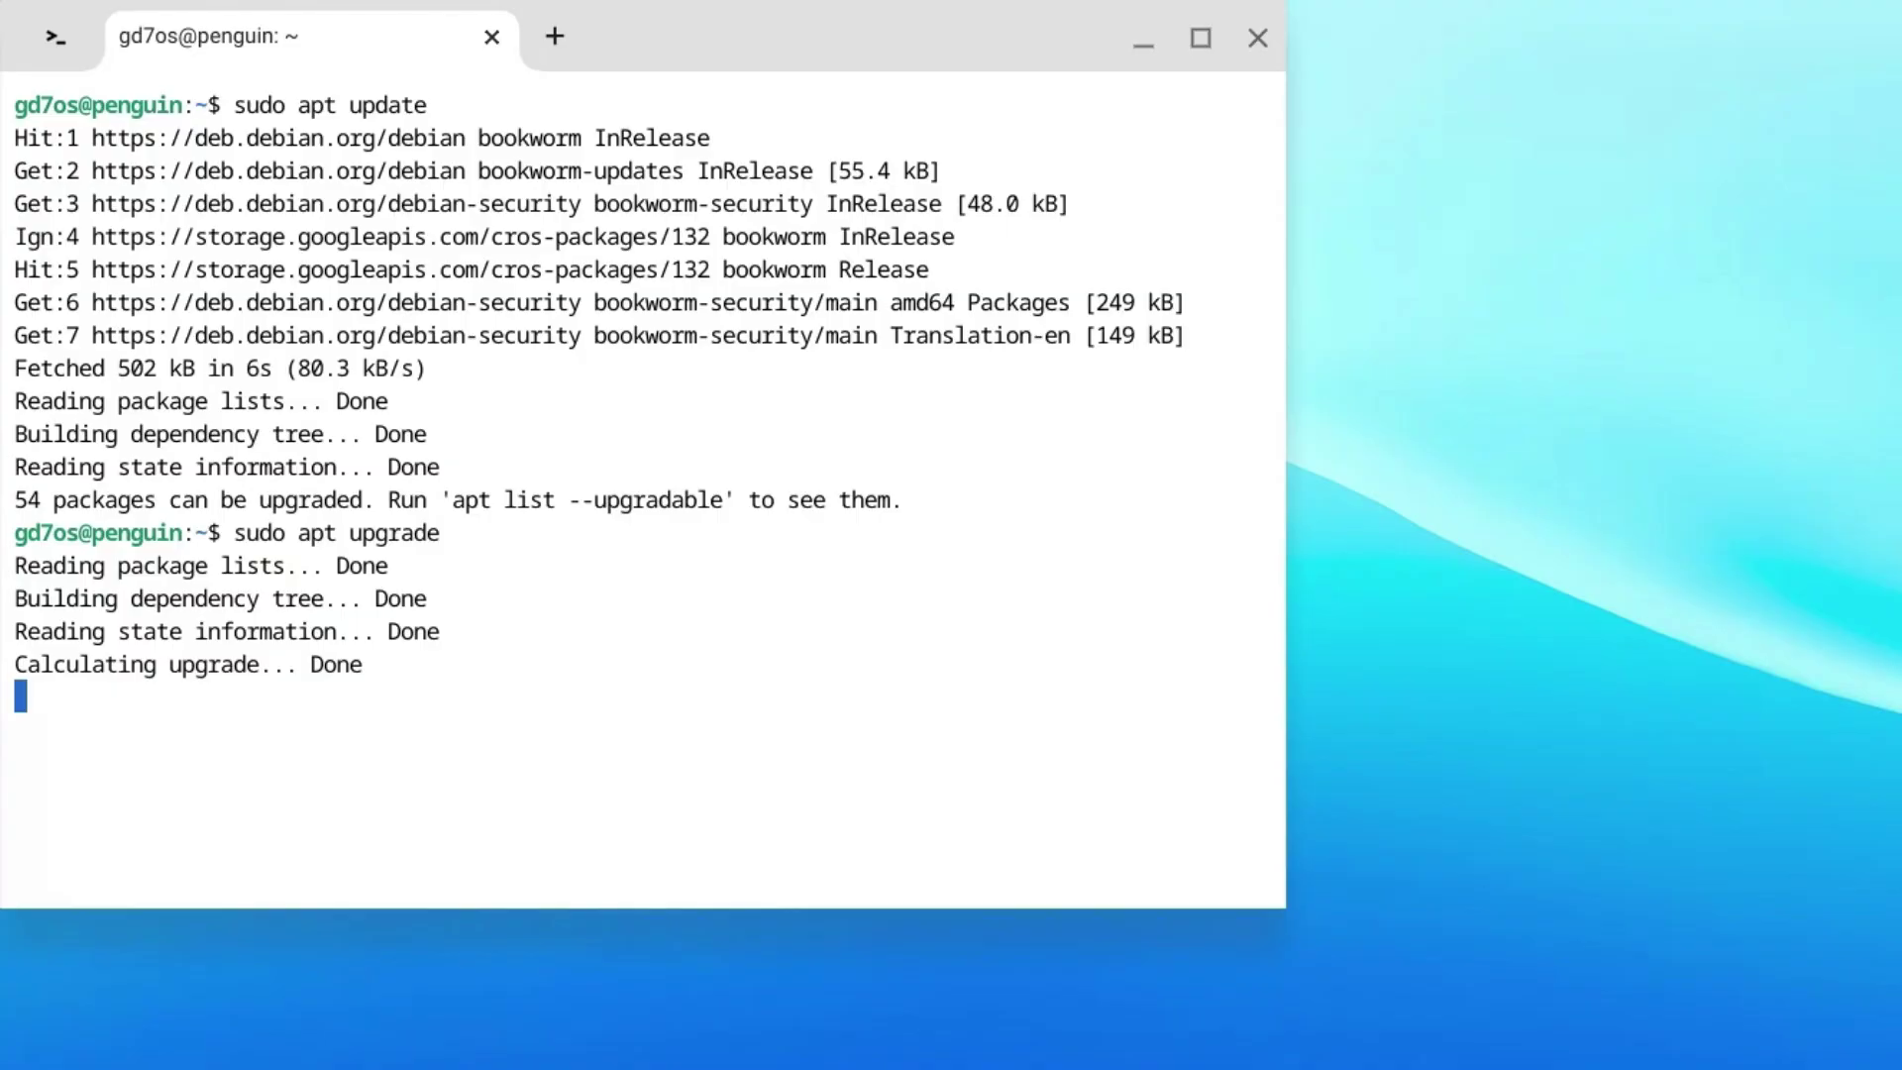
pyautogui.write('Y')
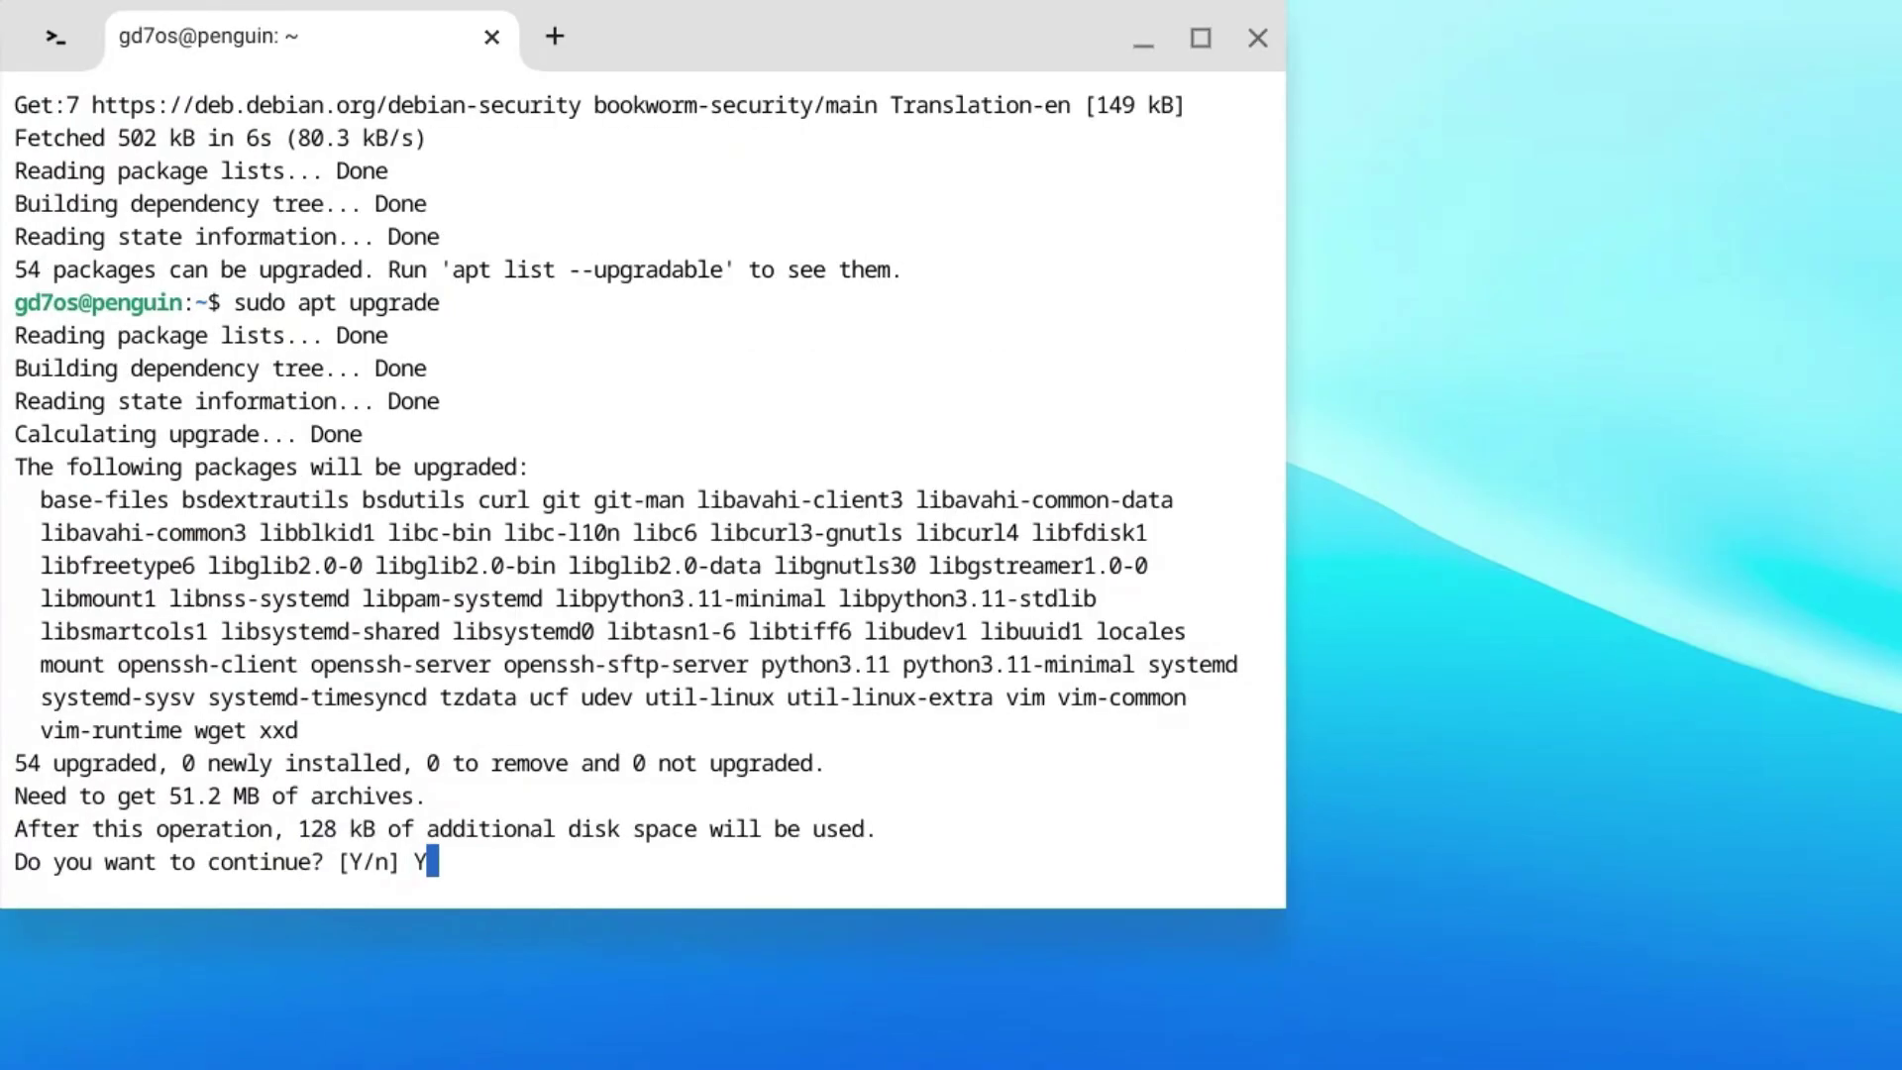
pyautogui.press('Return')
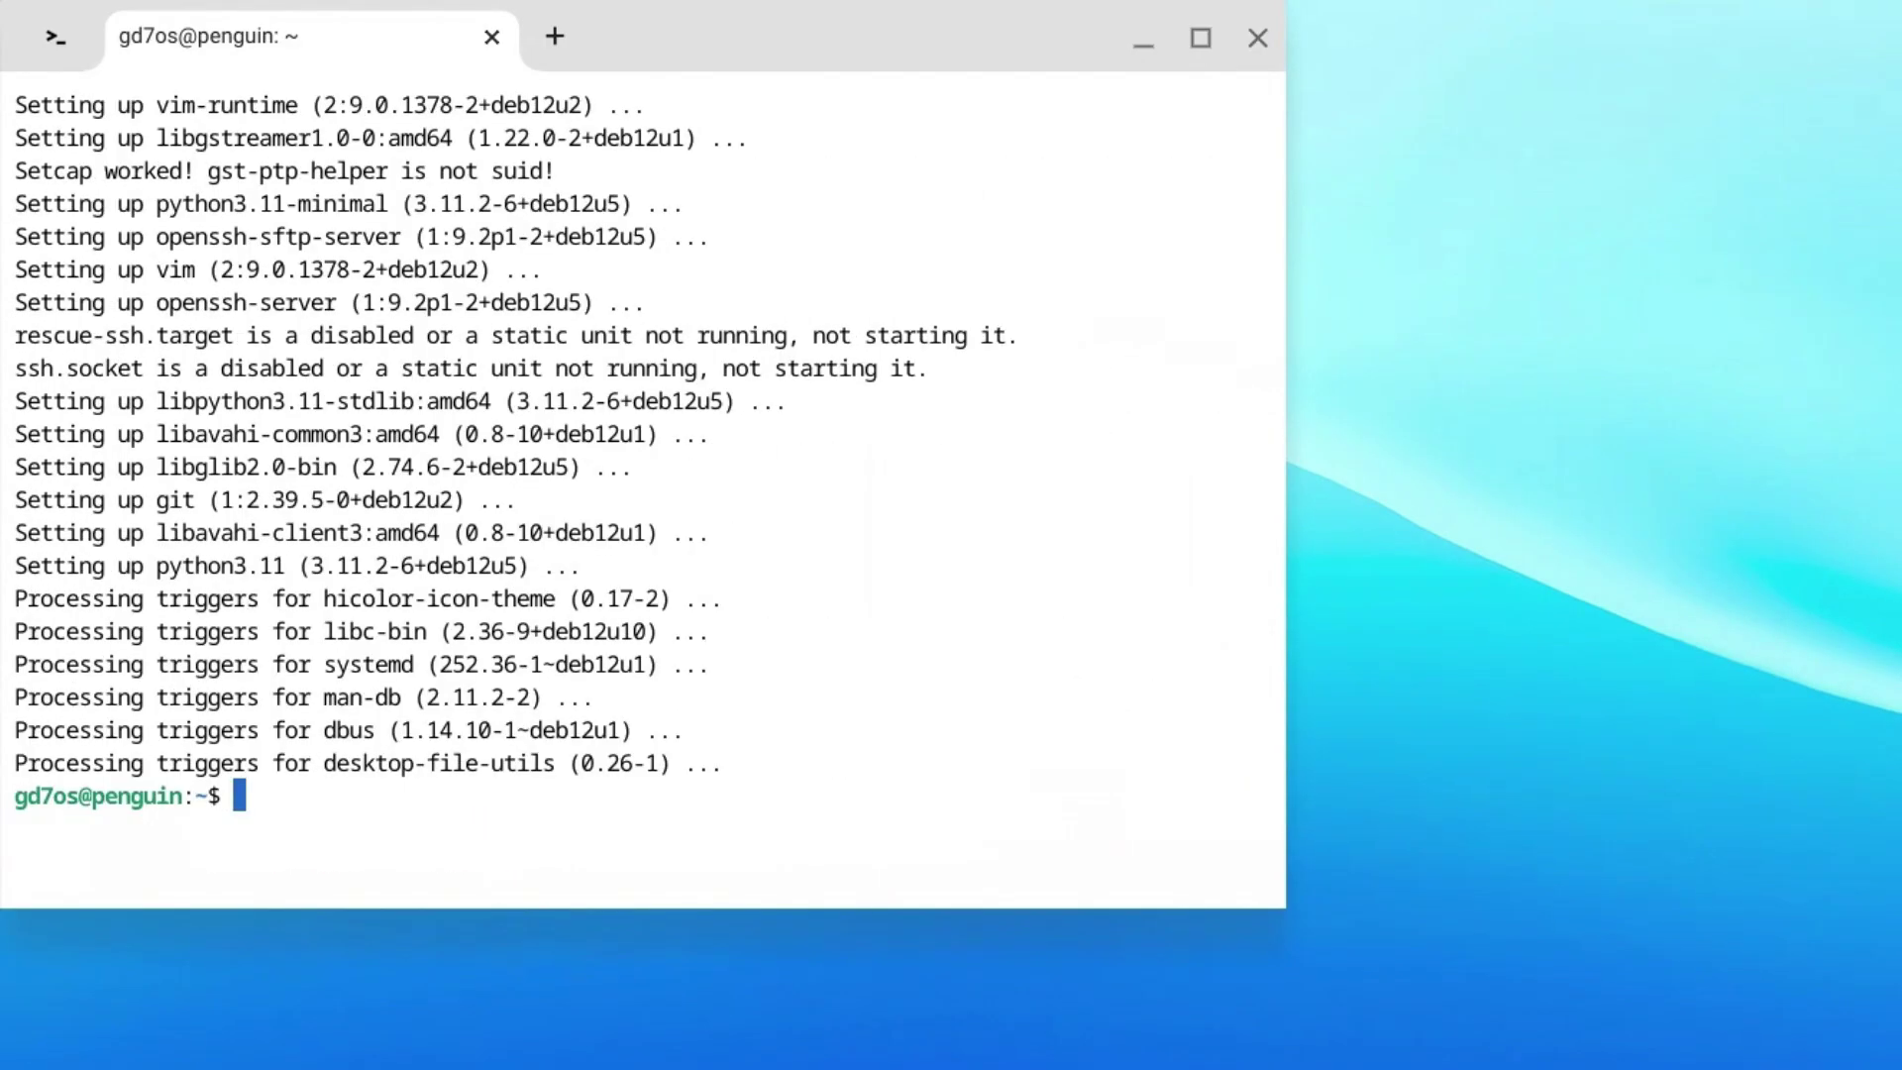
# Step: Confirm Debian 12.10 via cat /etc/debian_version, then install flatpak with sudo apt, answering Y
pyautogui.write('cat /etc/')
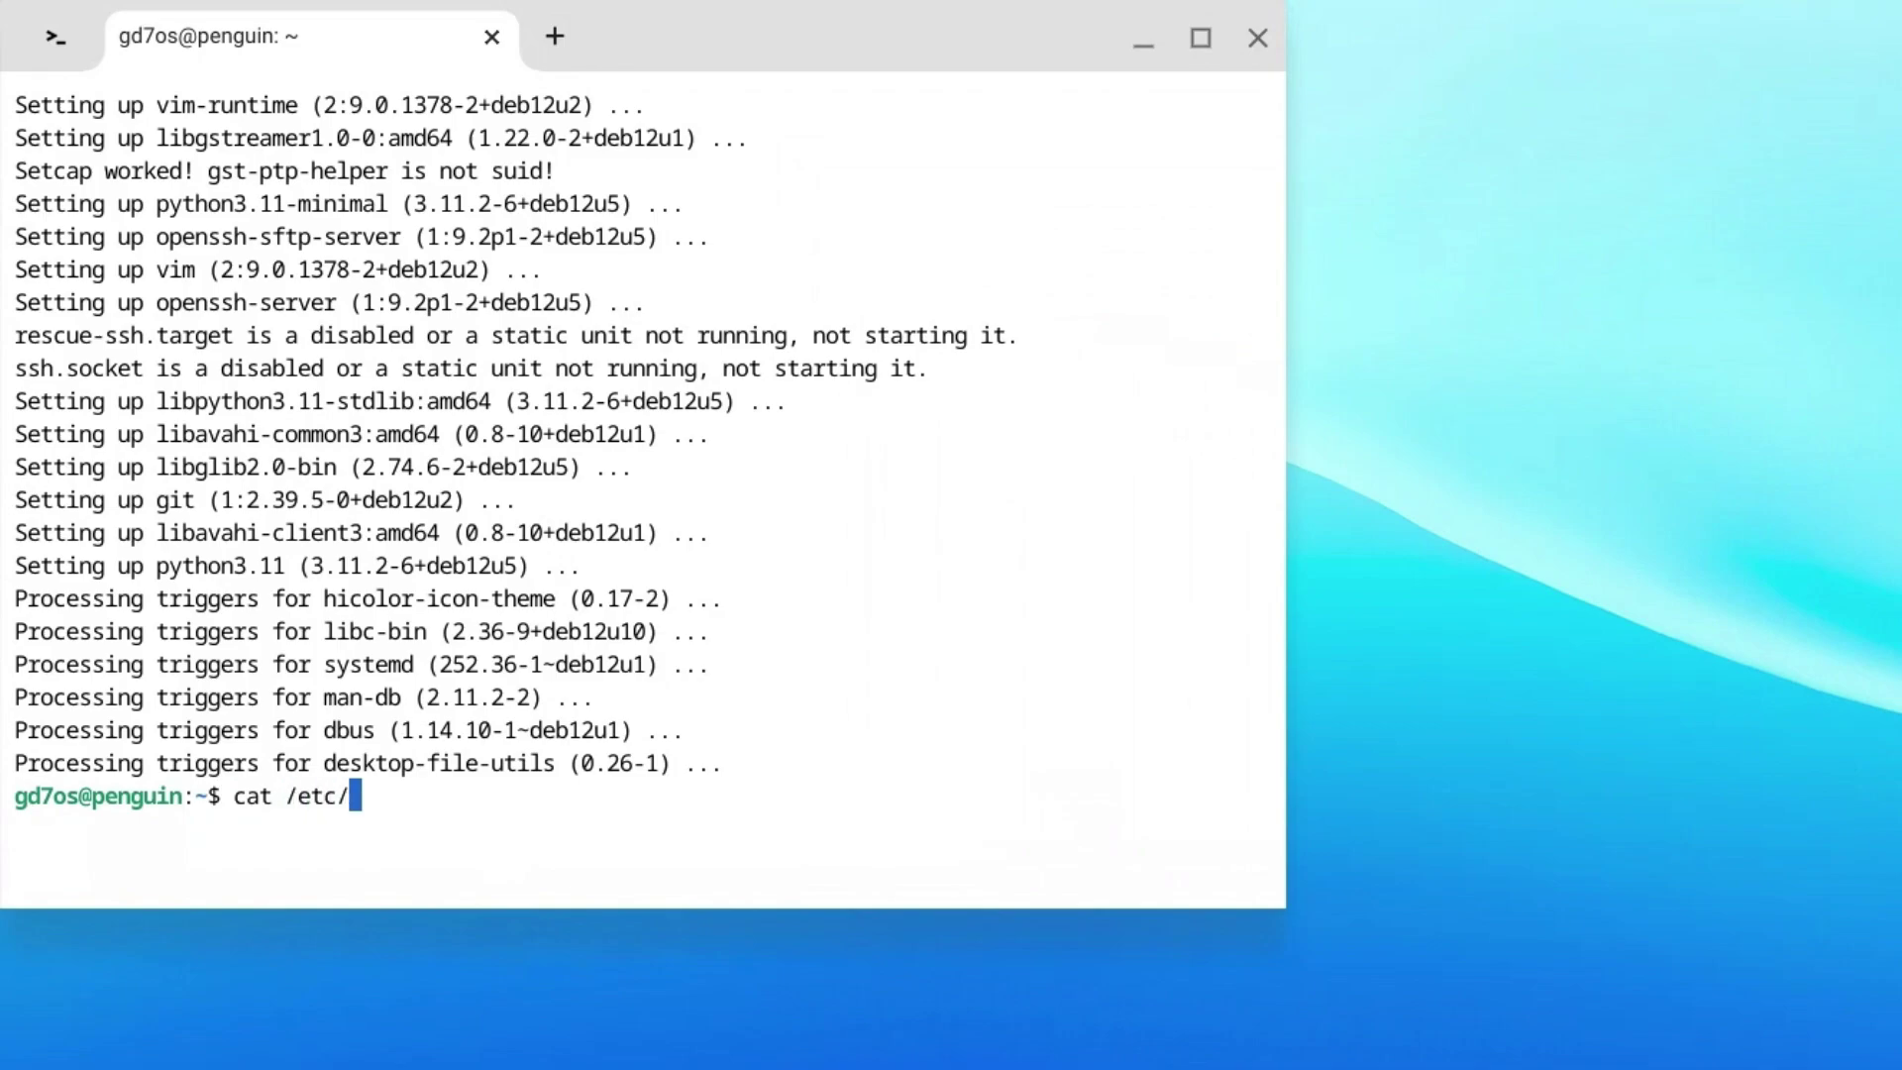
pyautogui.write('debian_versi')
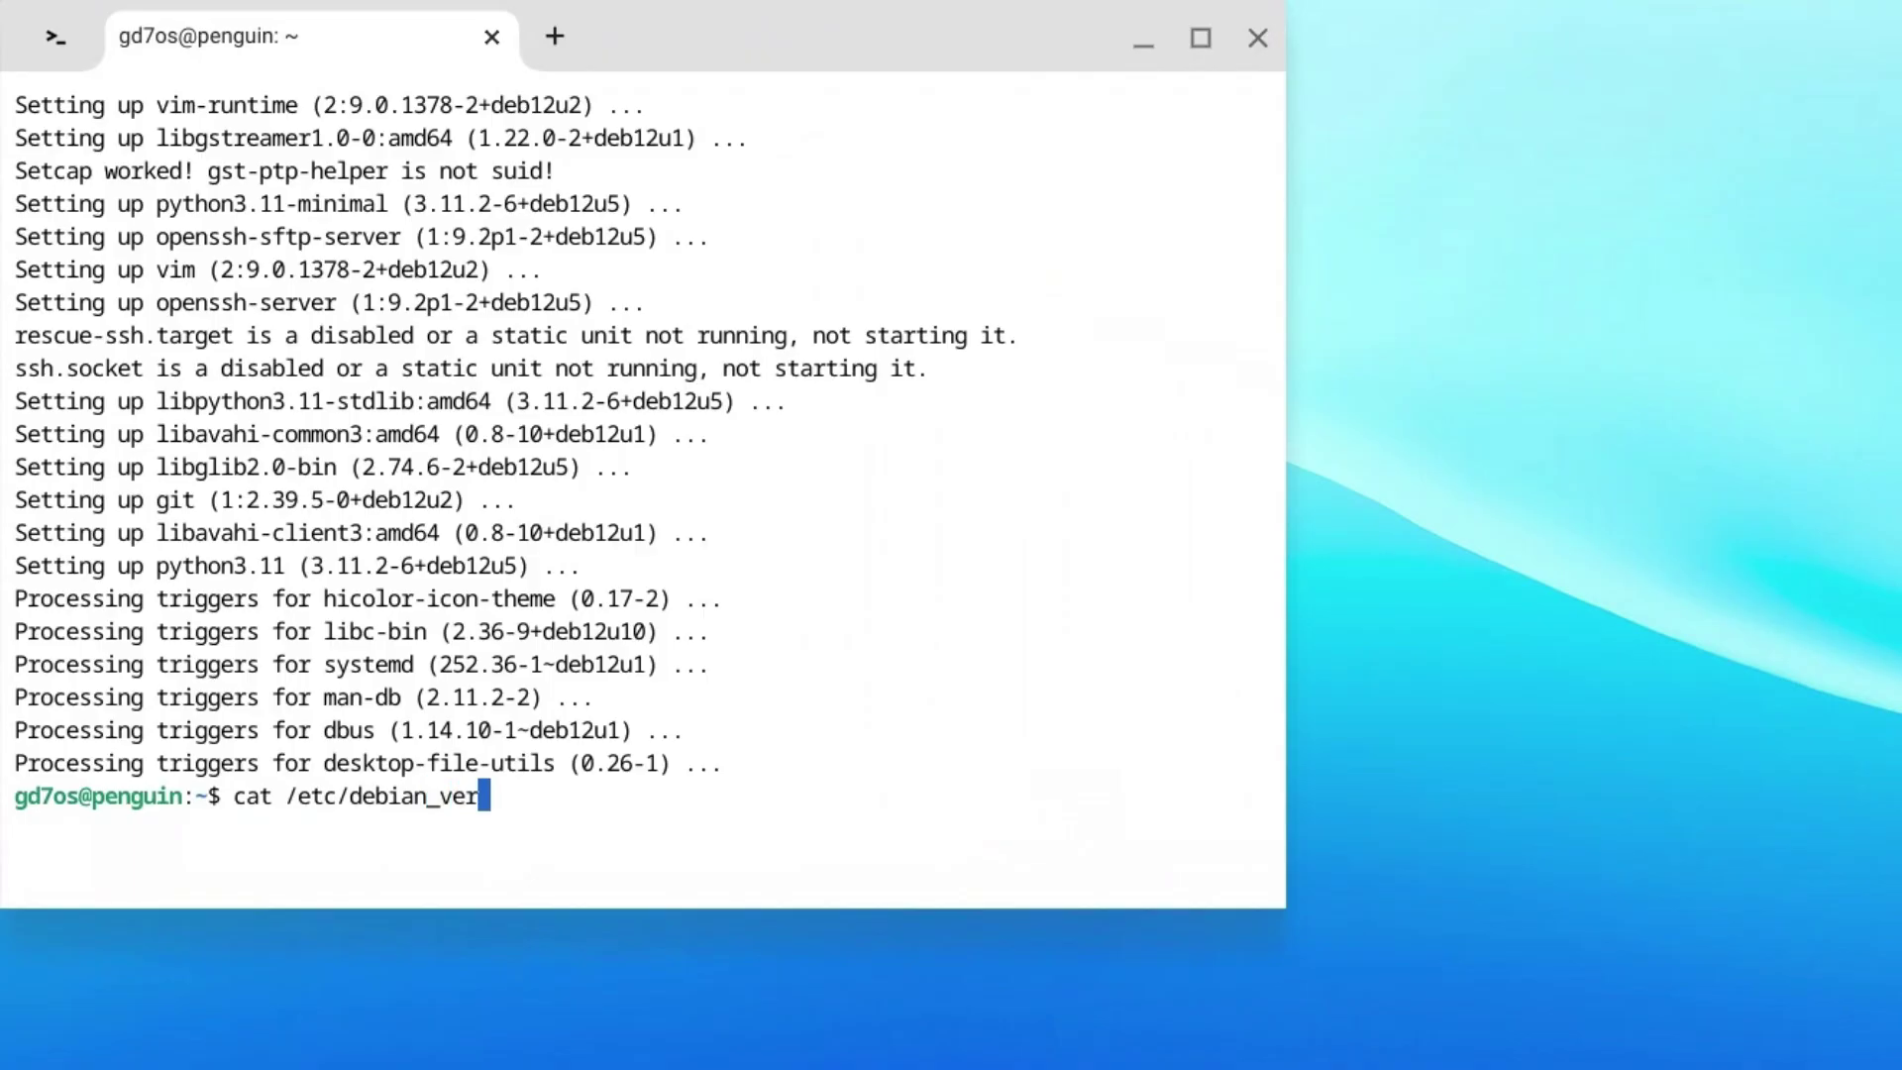
pyautogui.write('on')
pyautogui.press('Return')
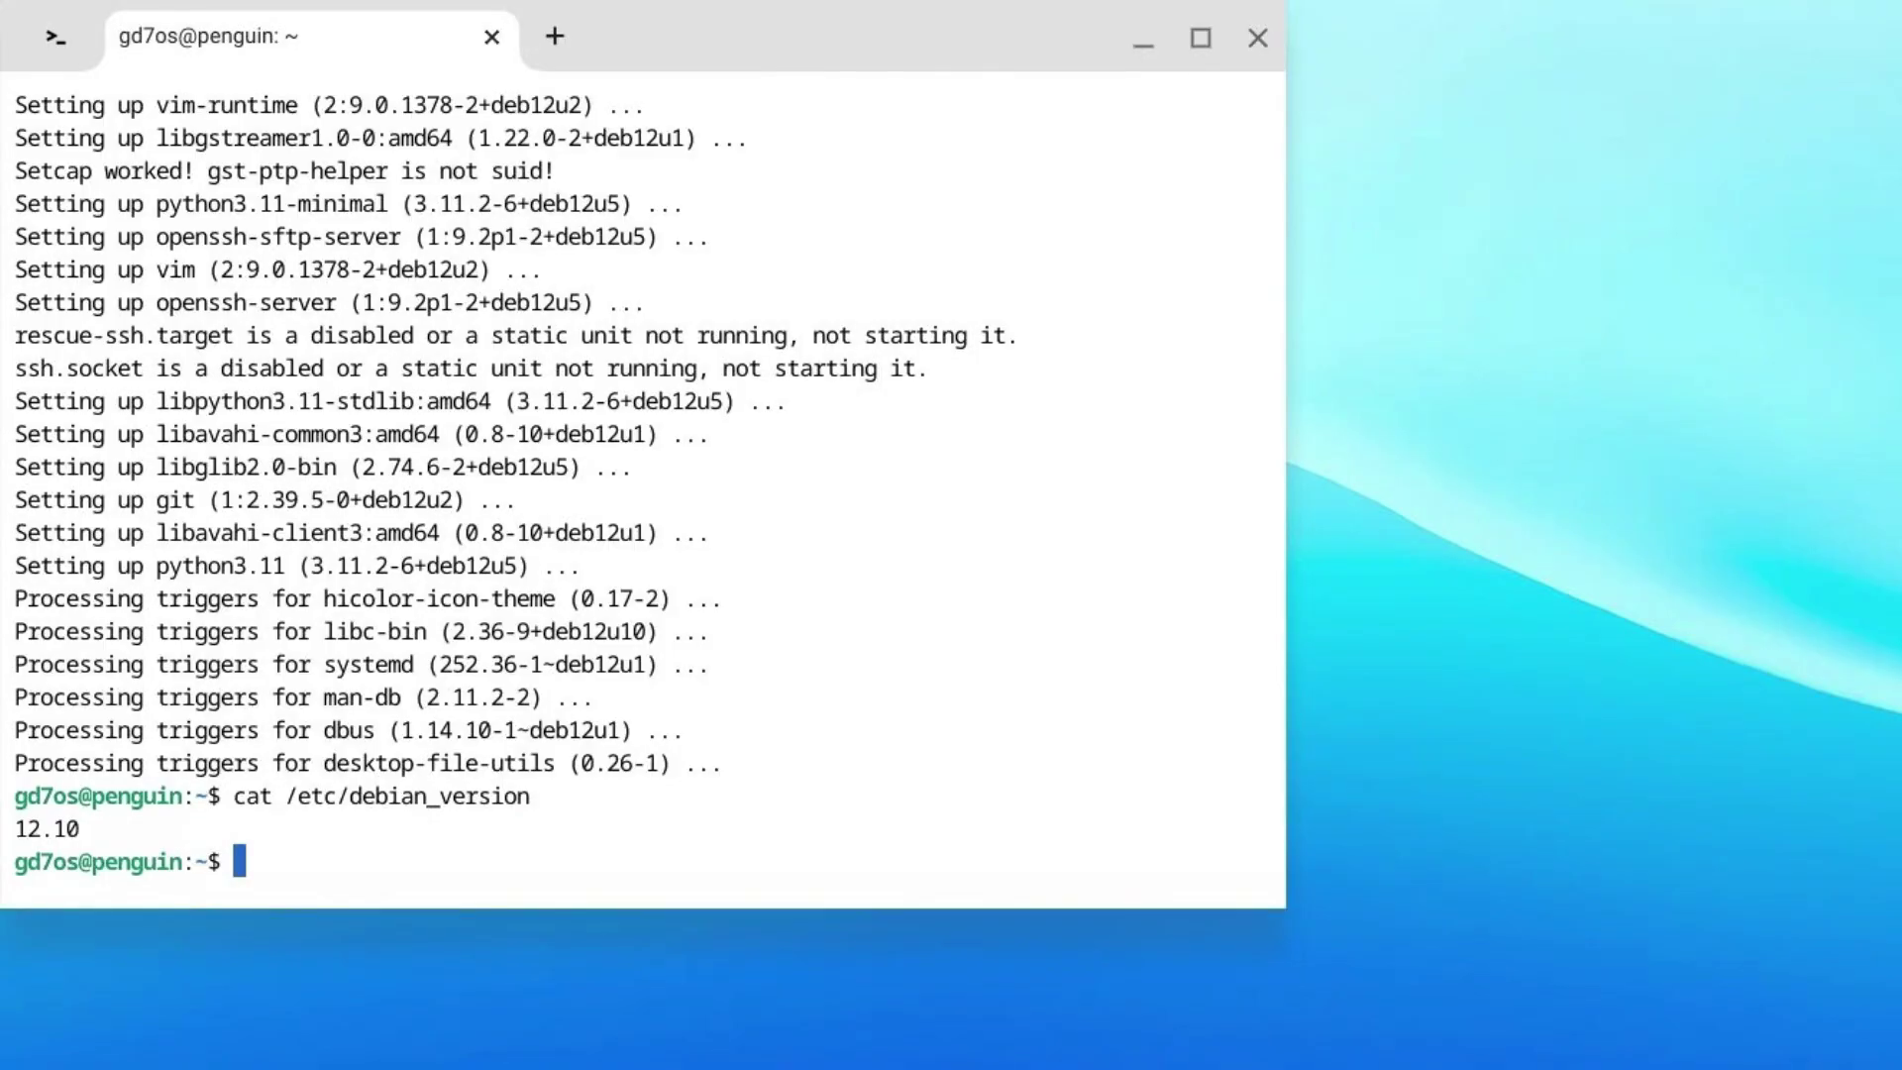
pyautogui.write('sudo apt')
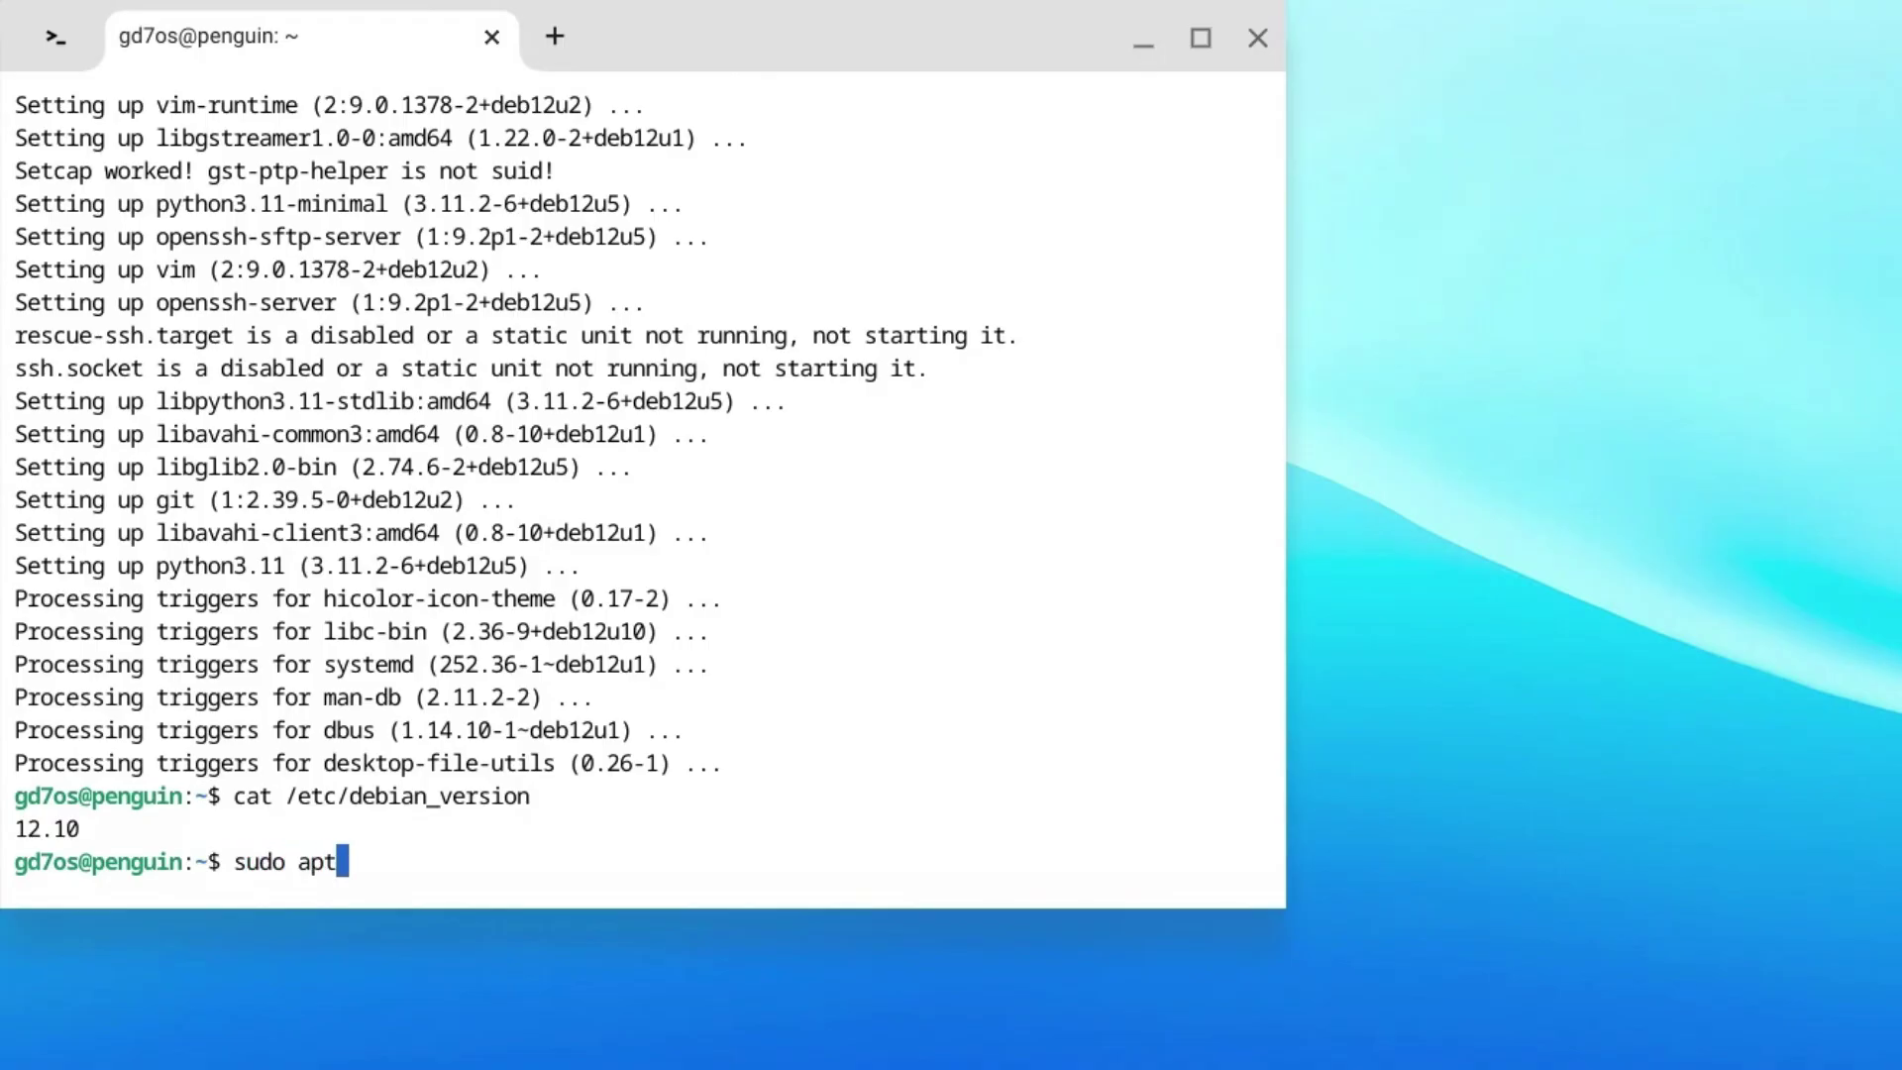
pyautogui.write(' install f')
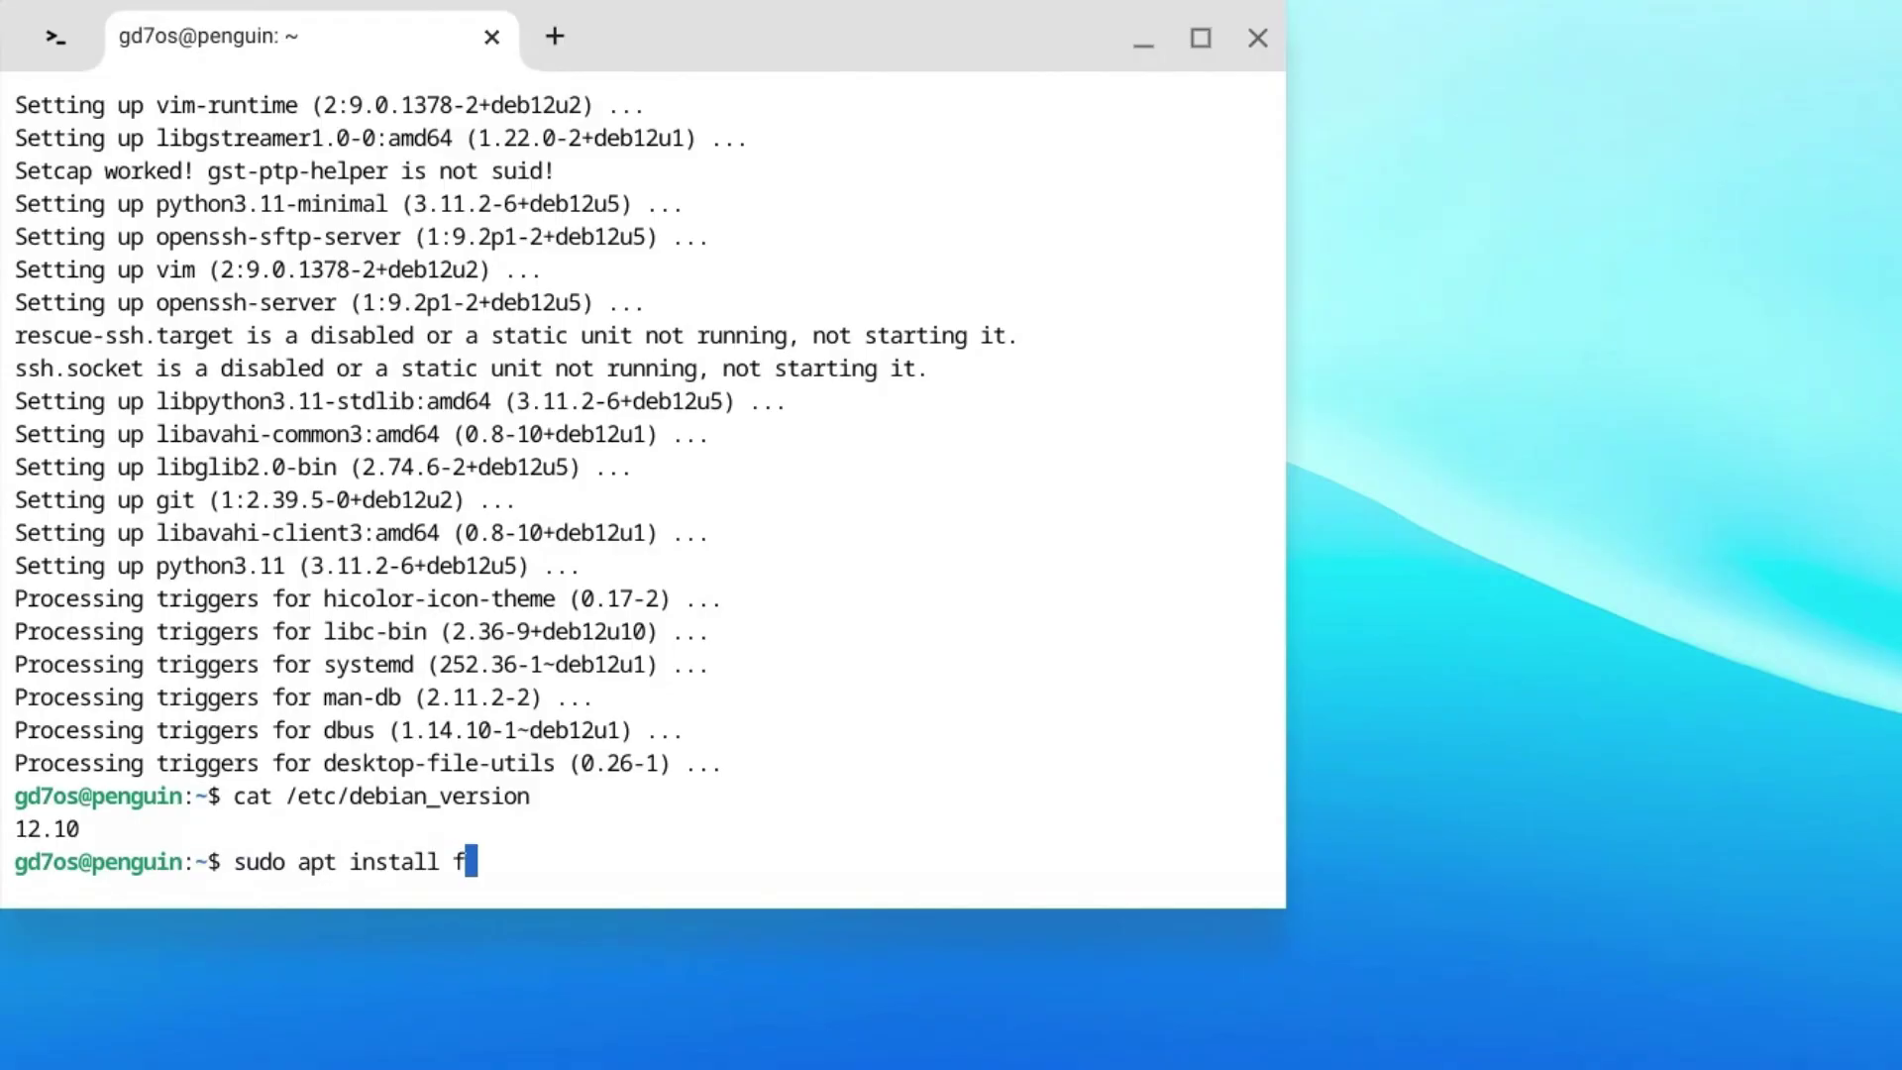
pyautogui.write('latpak')
pyautogui.press('Return')
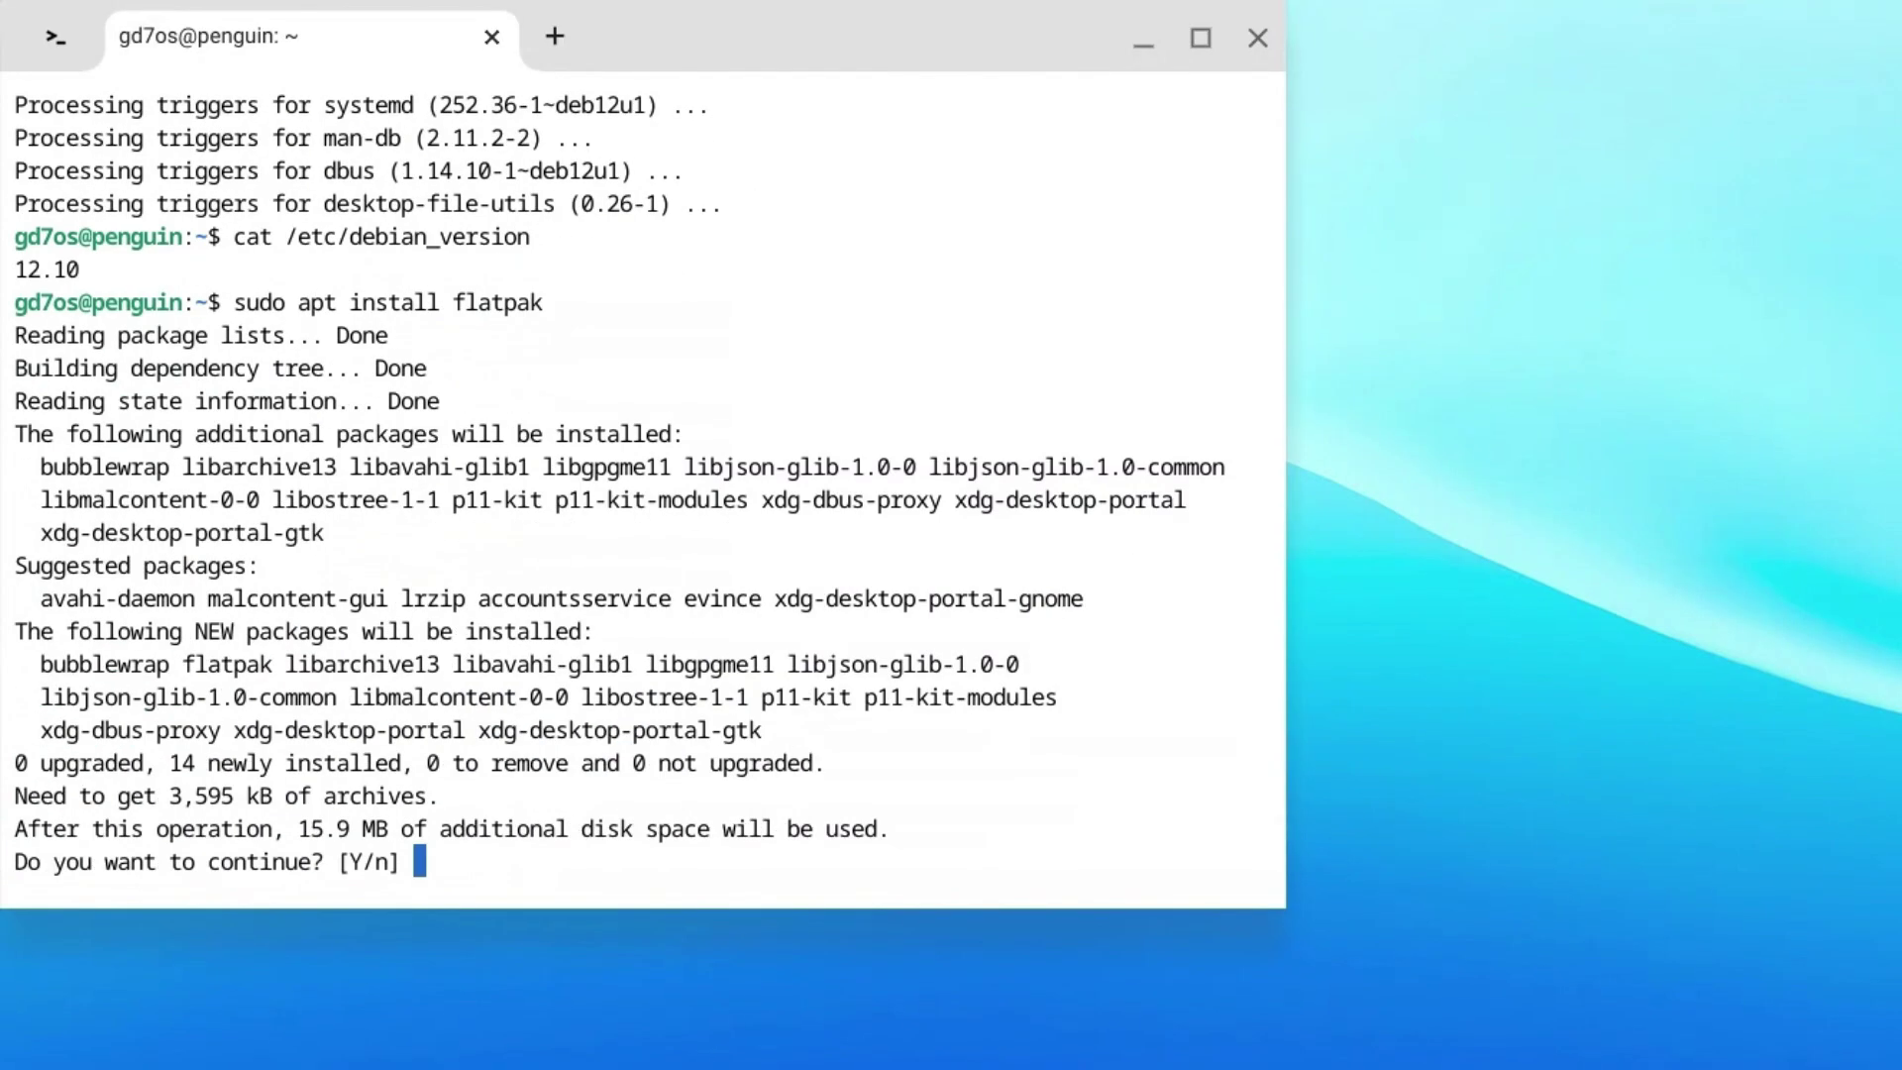
pyautogui.write('Y')
pyautogui.press('Return')
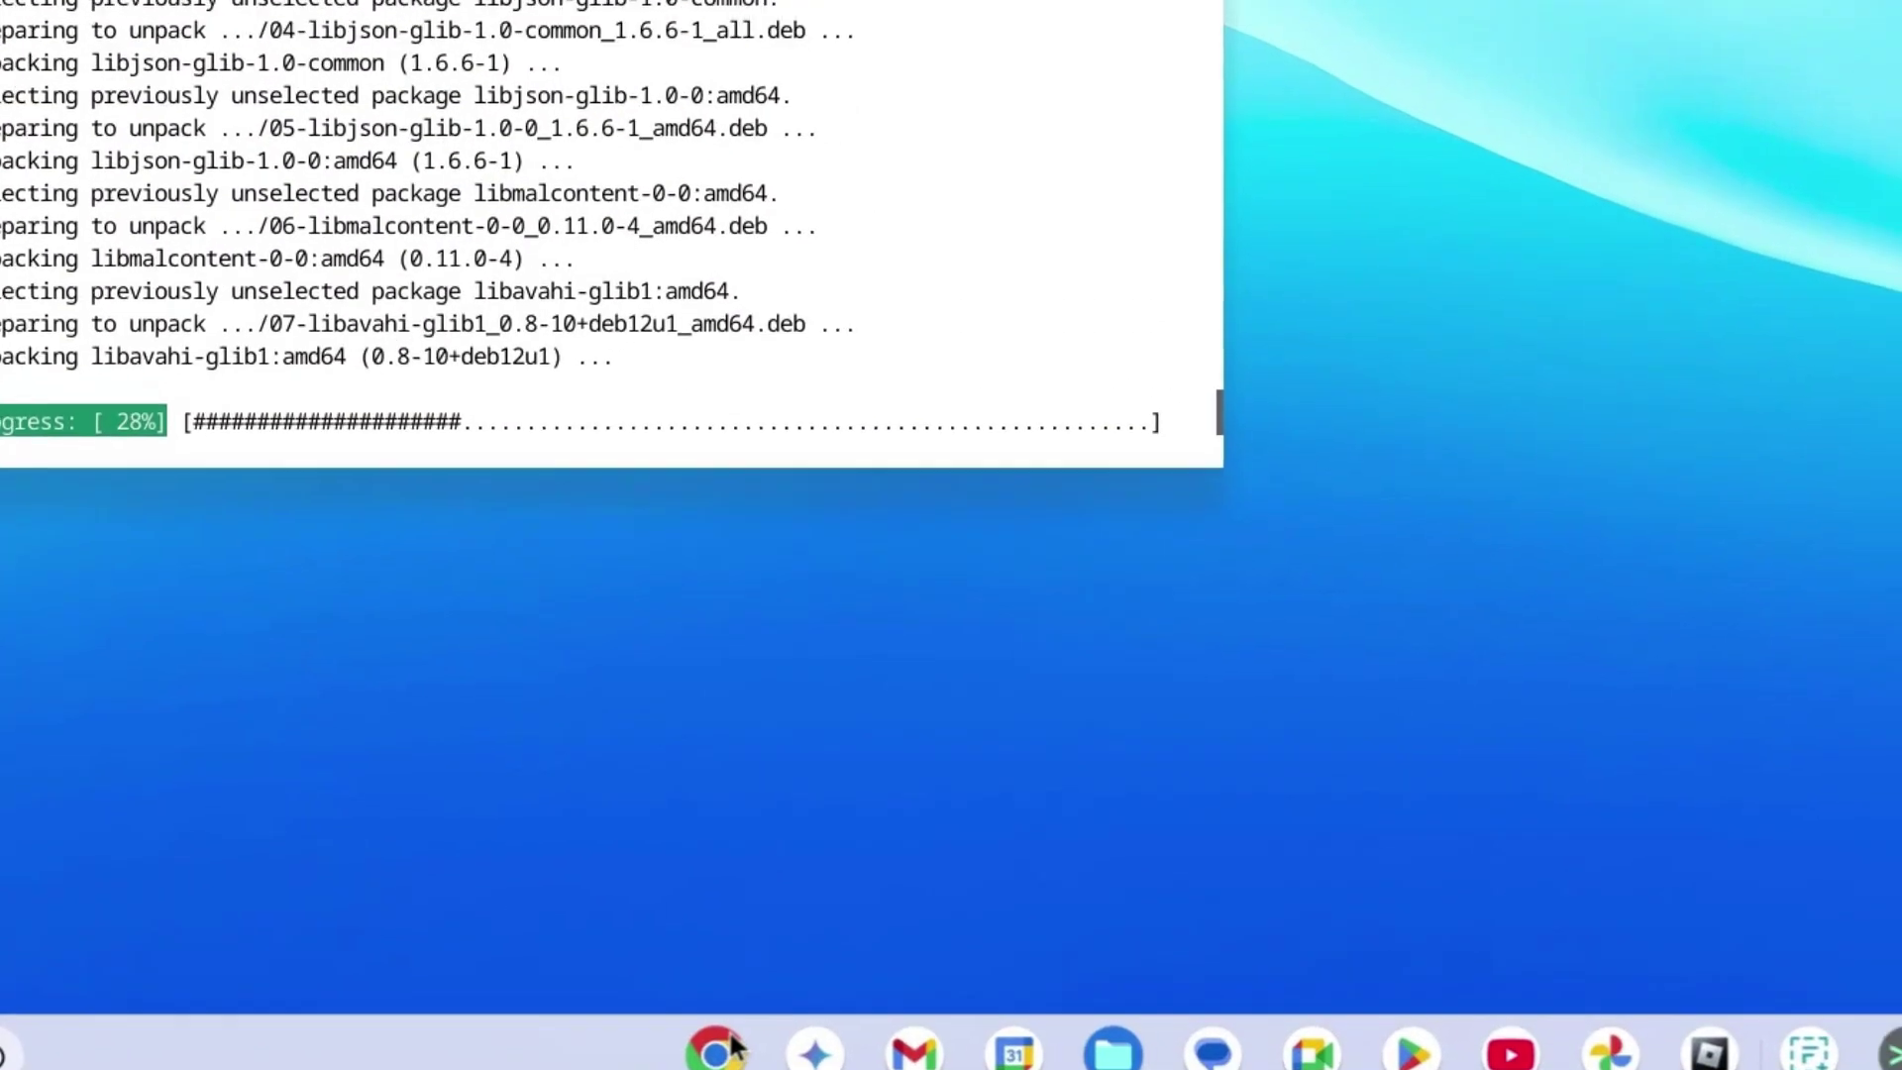
# Step: Open a Chrome window and load gd7playz.blogspot.com/2025/03/epic.html
pyautogui.click(715, 1048)
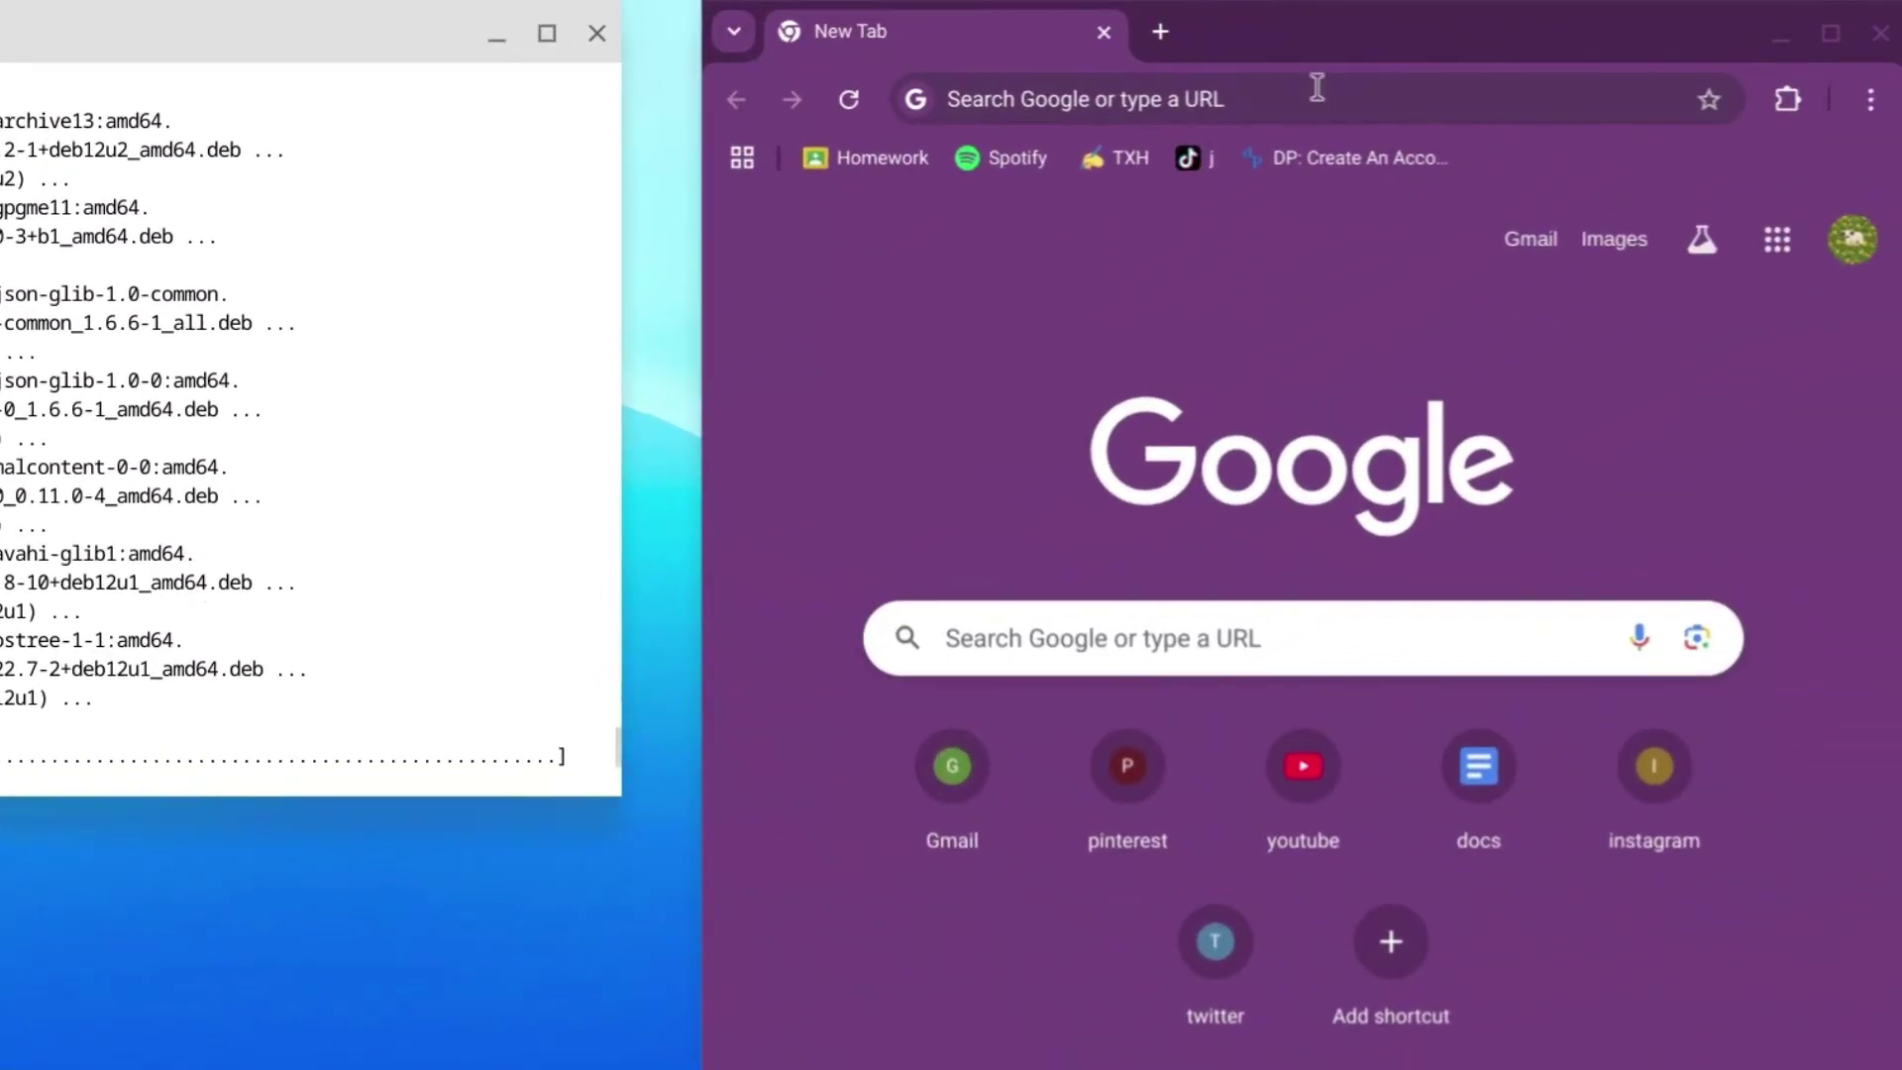
pyautogui.click(1000, 102)
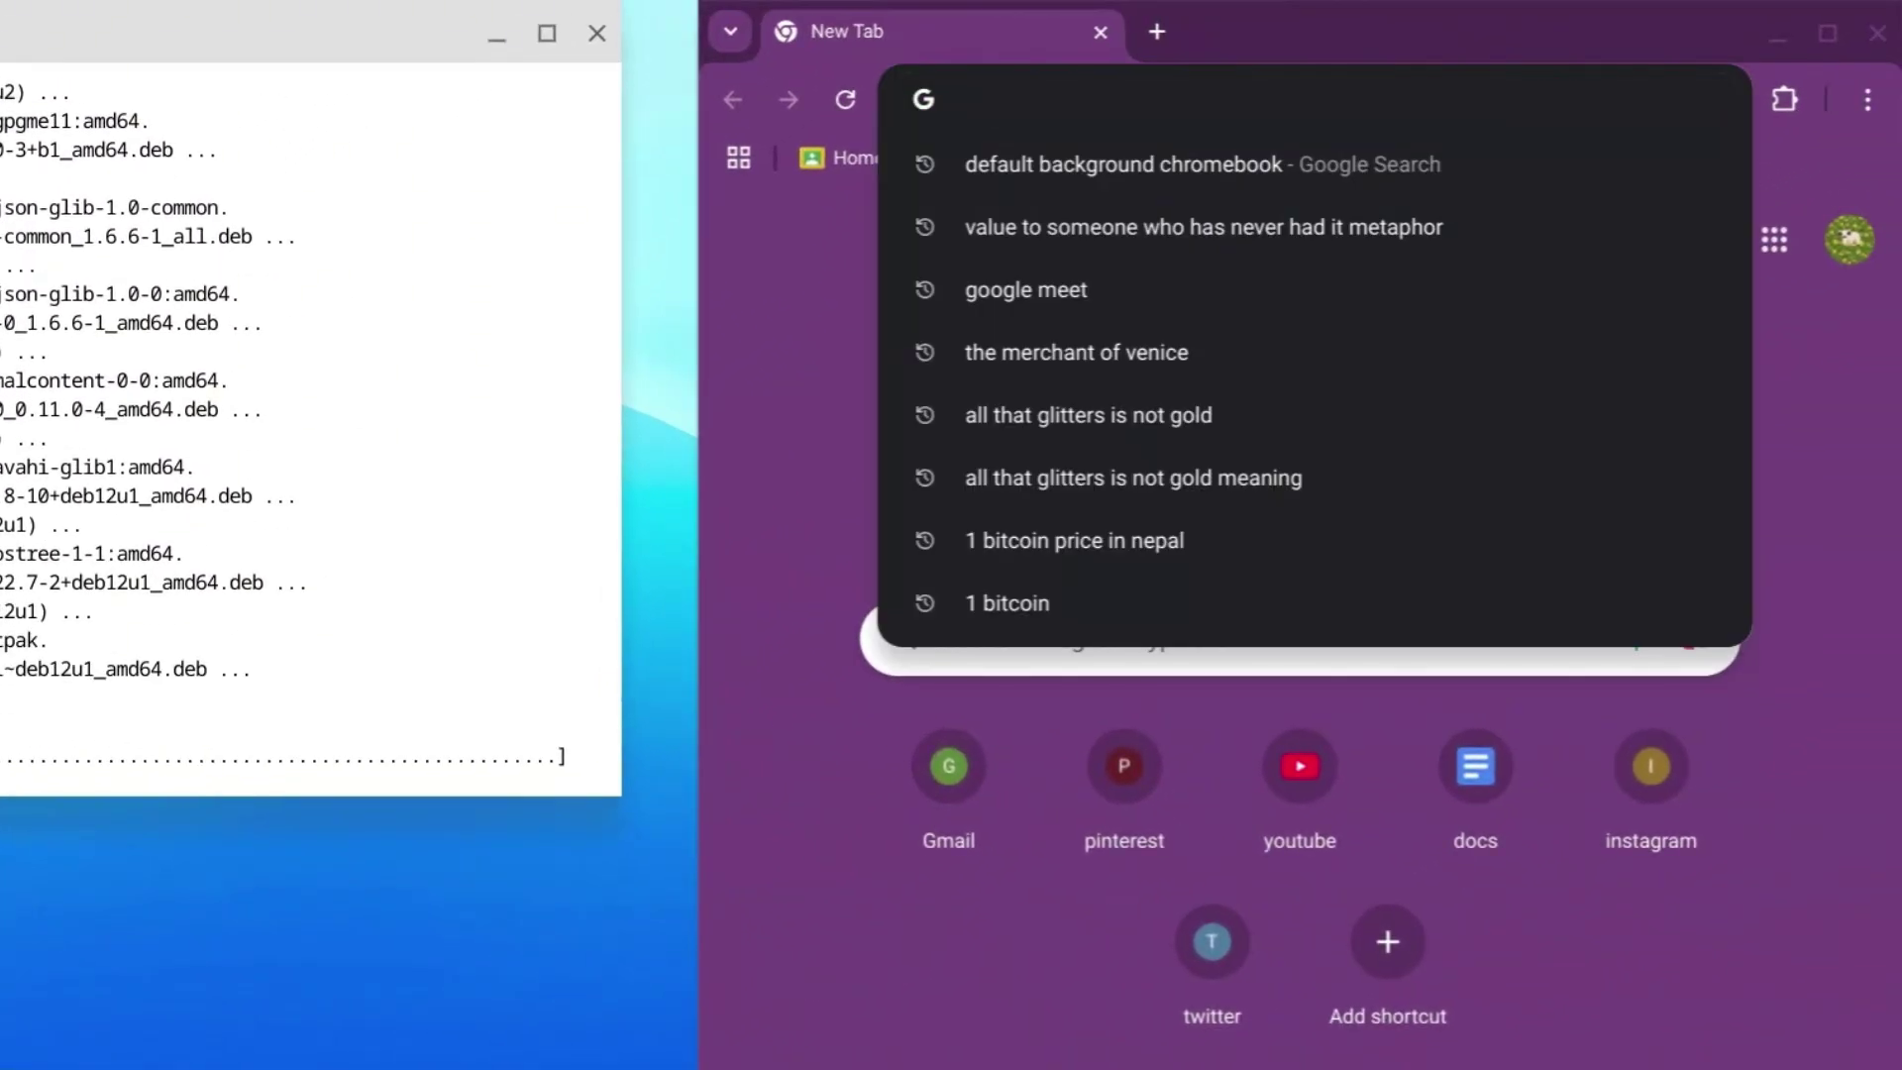
pyautogui.write('gd7')
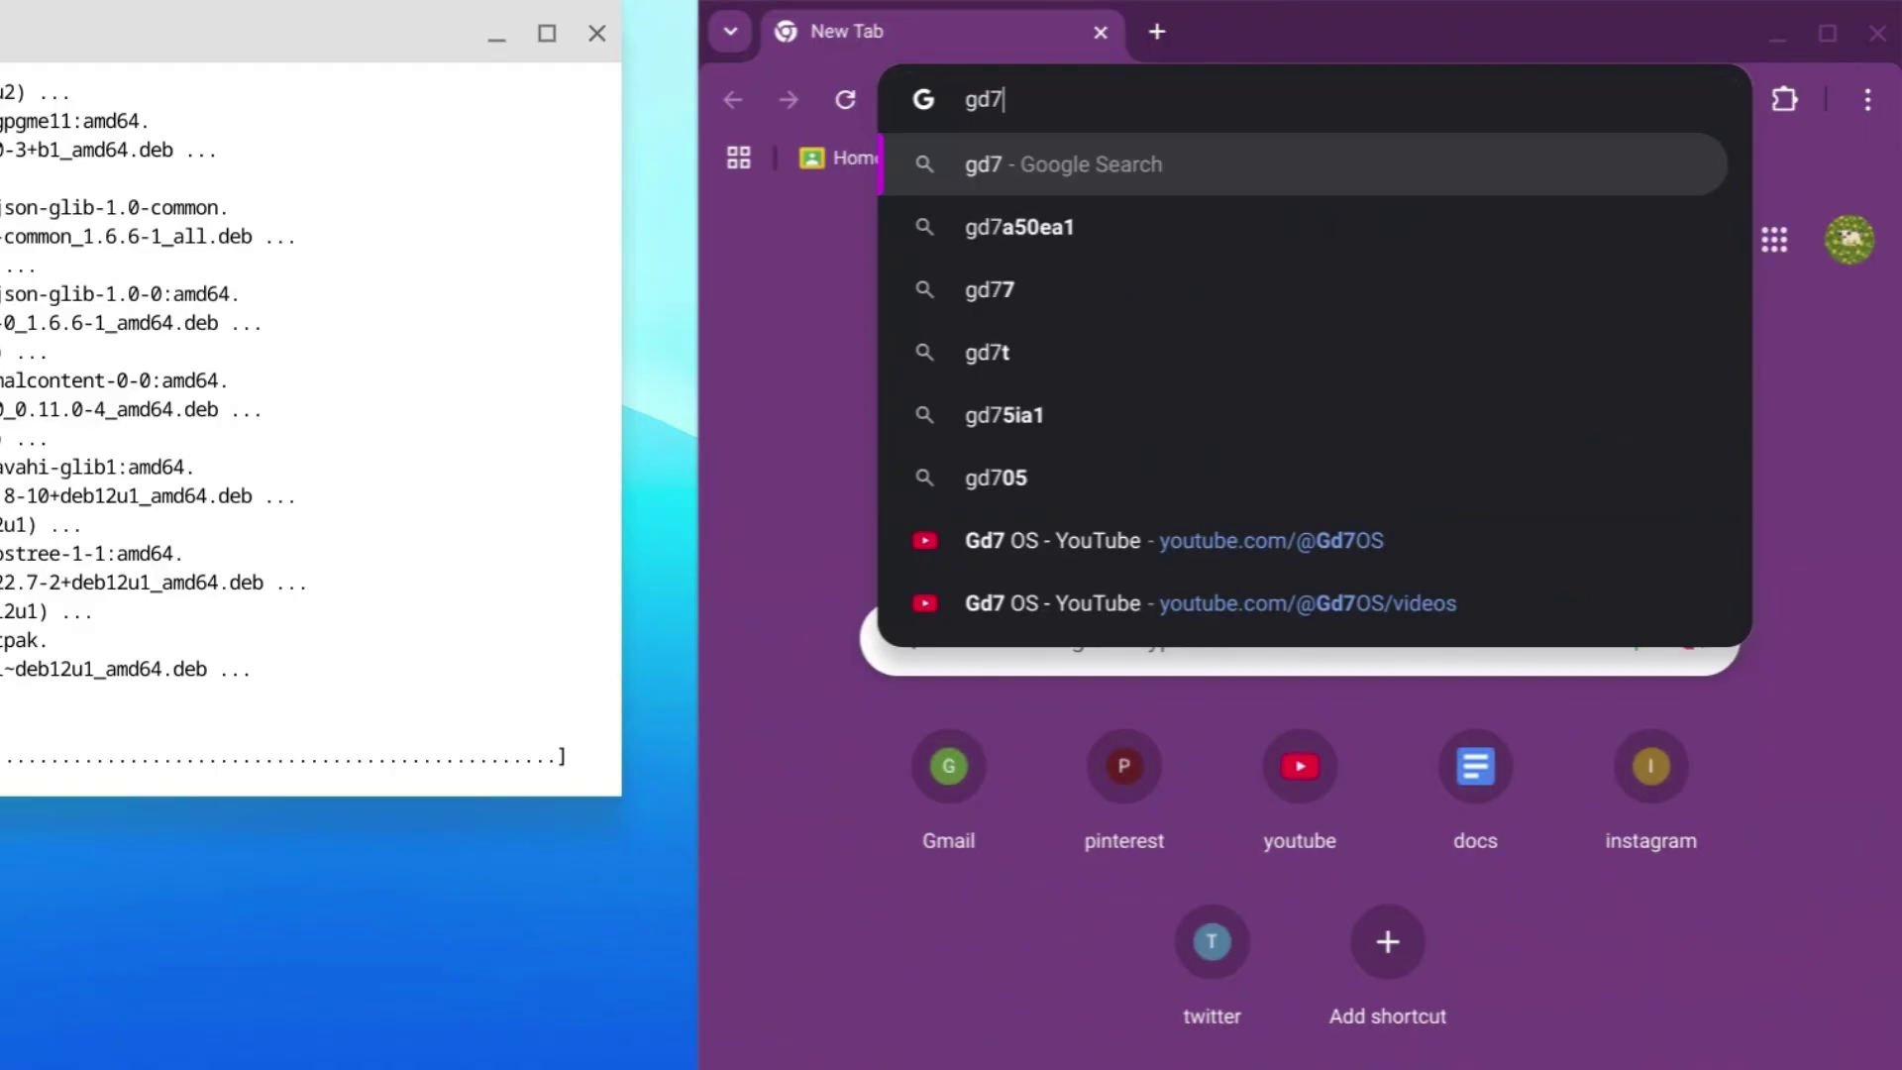
pyautogui.write('playz')
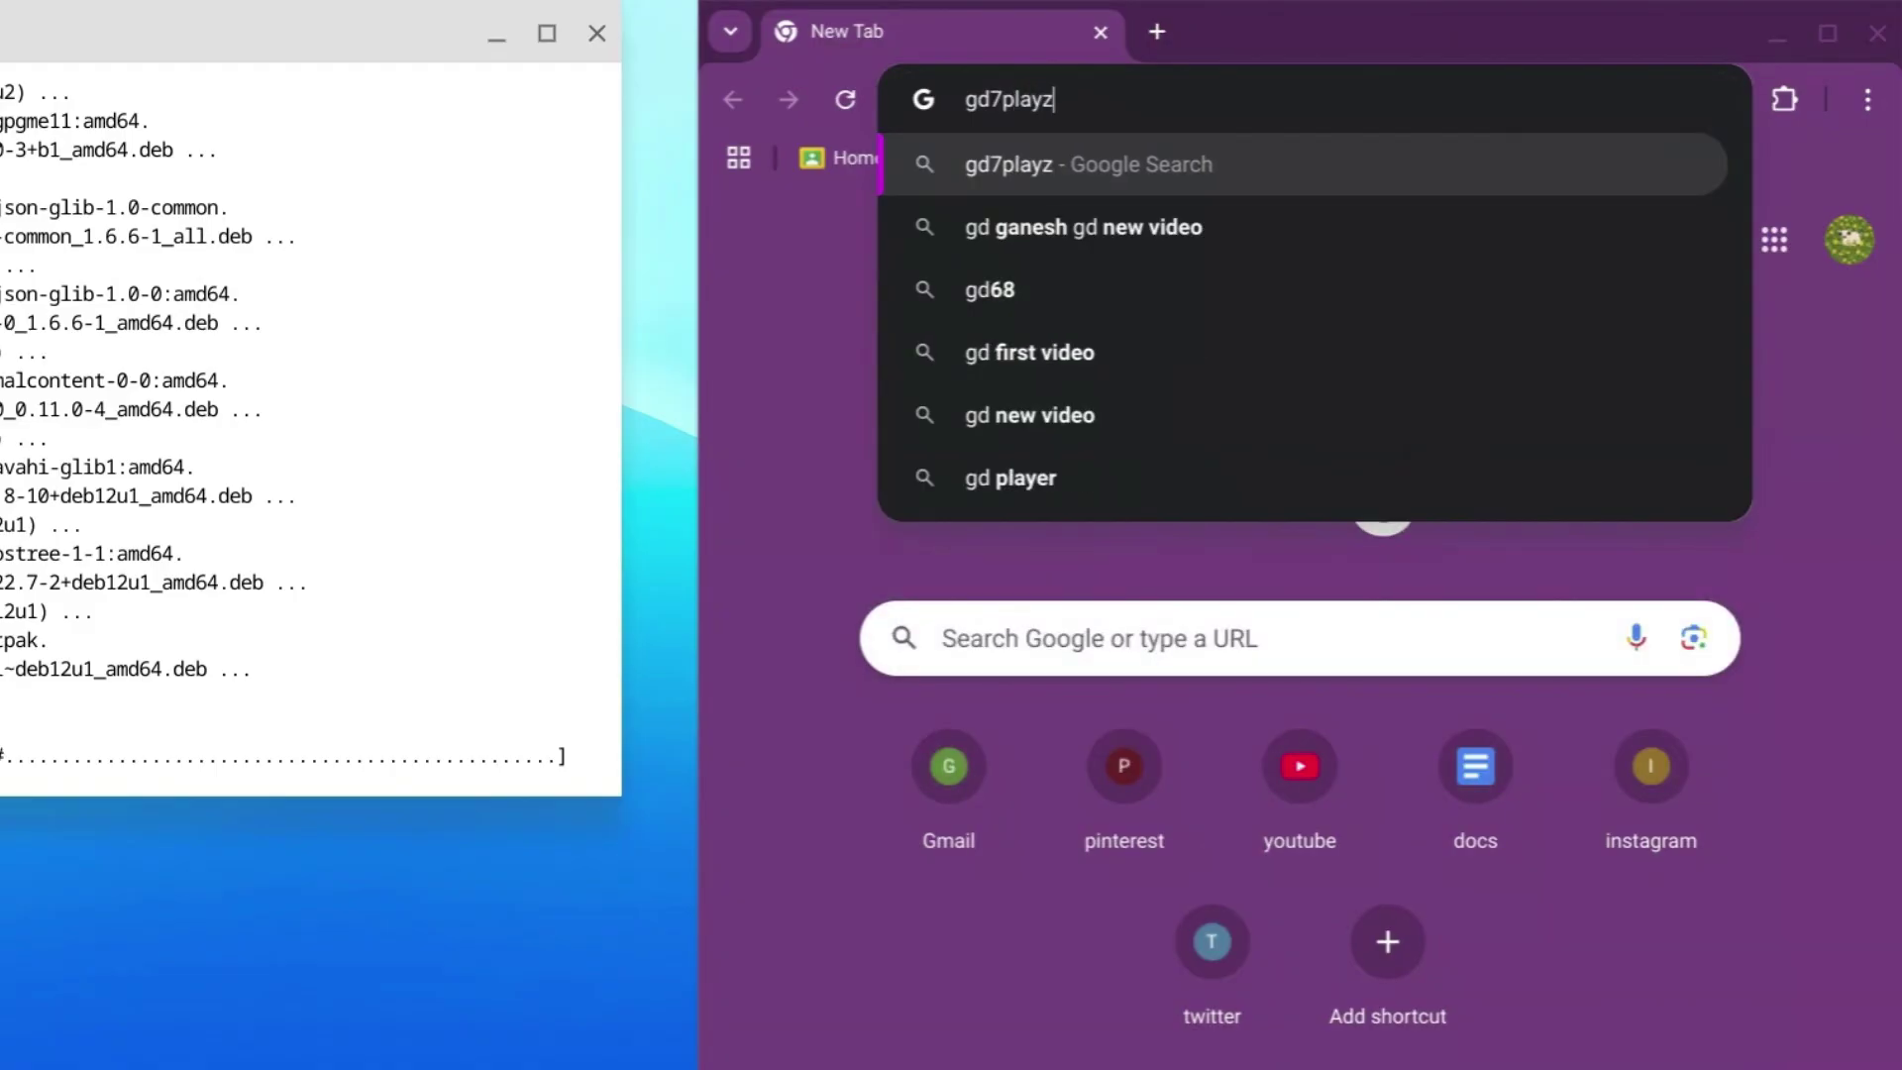
pyautogui.write('.blogspot')
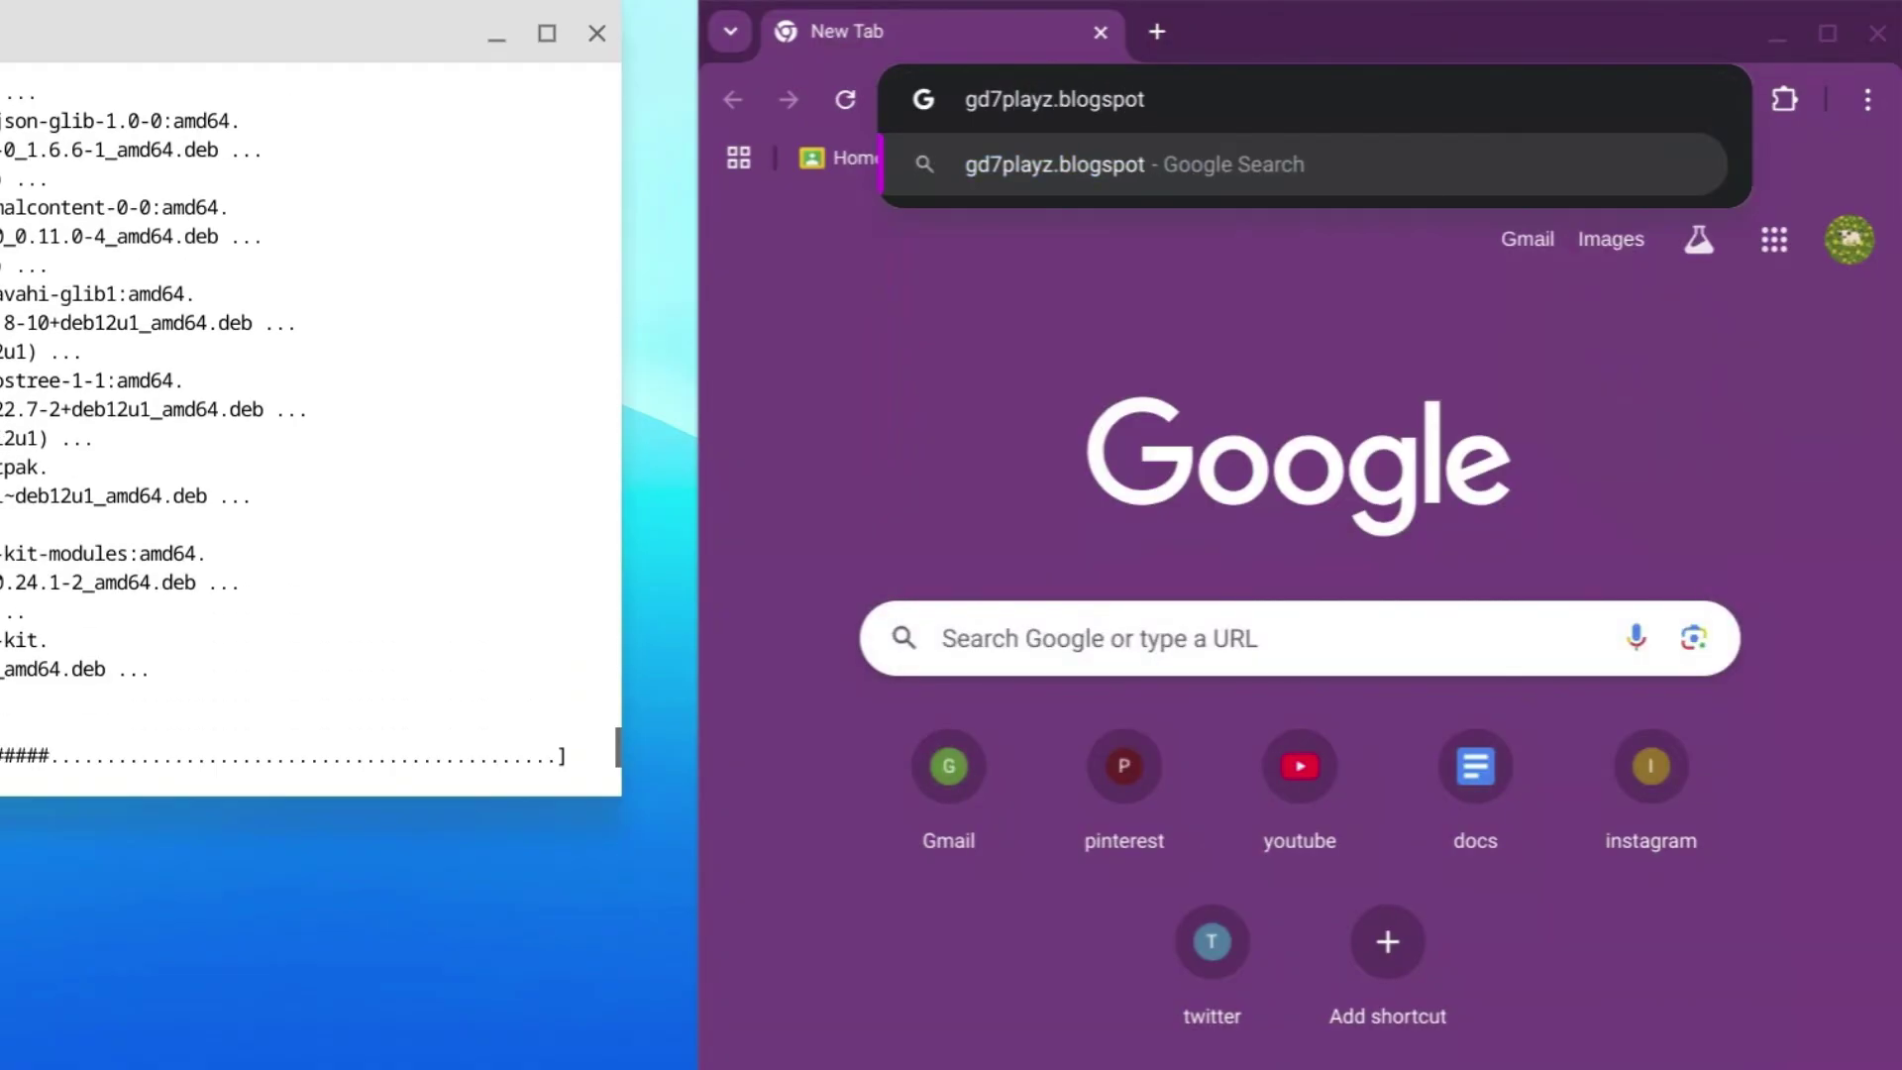
pyautogui.write('.com/')
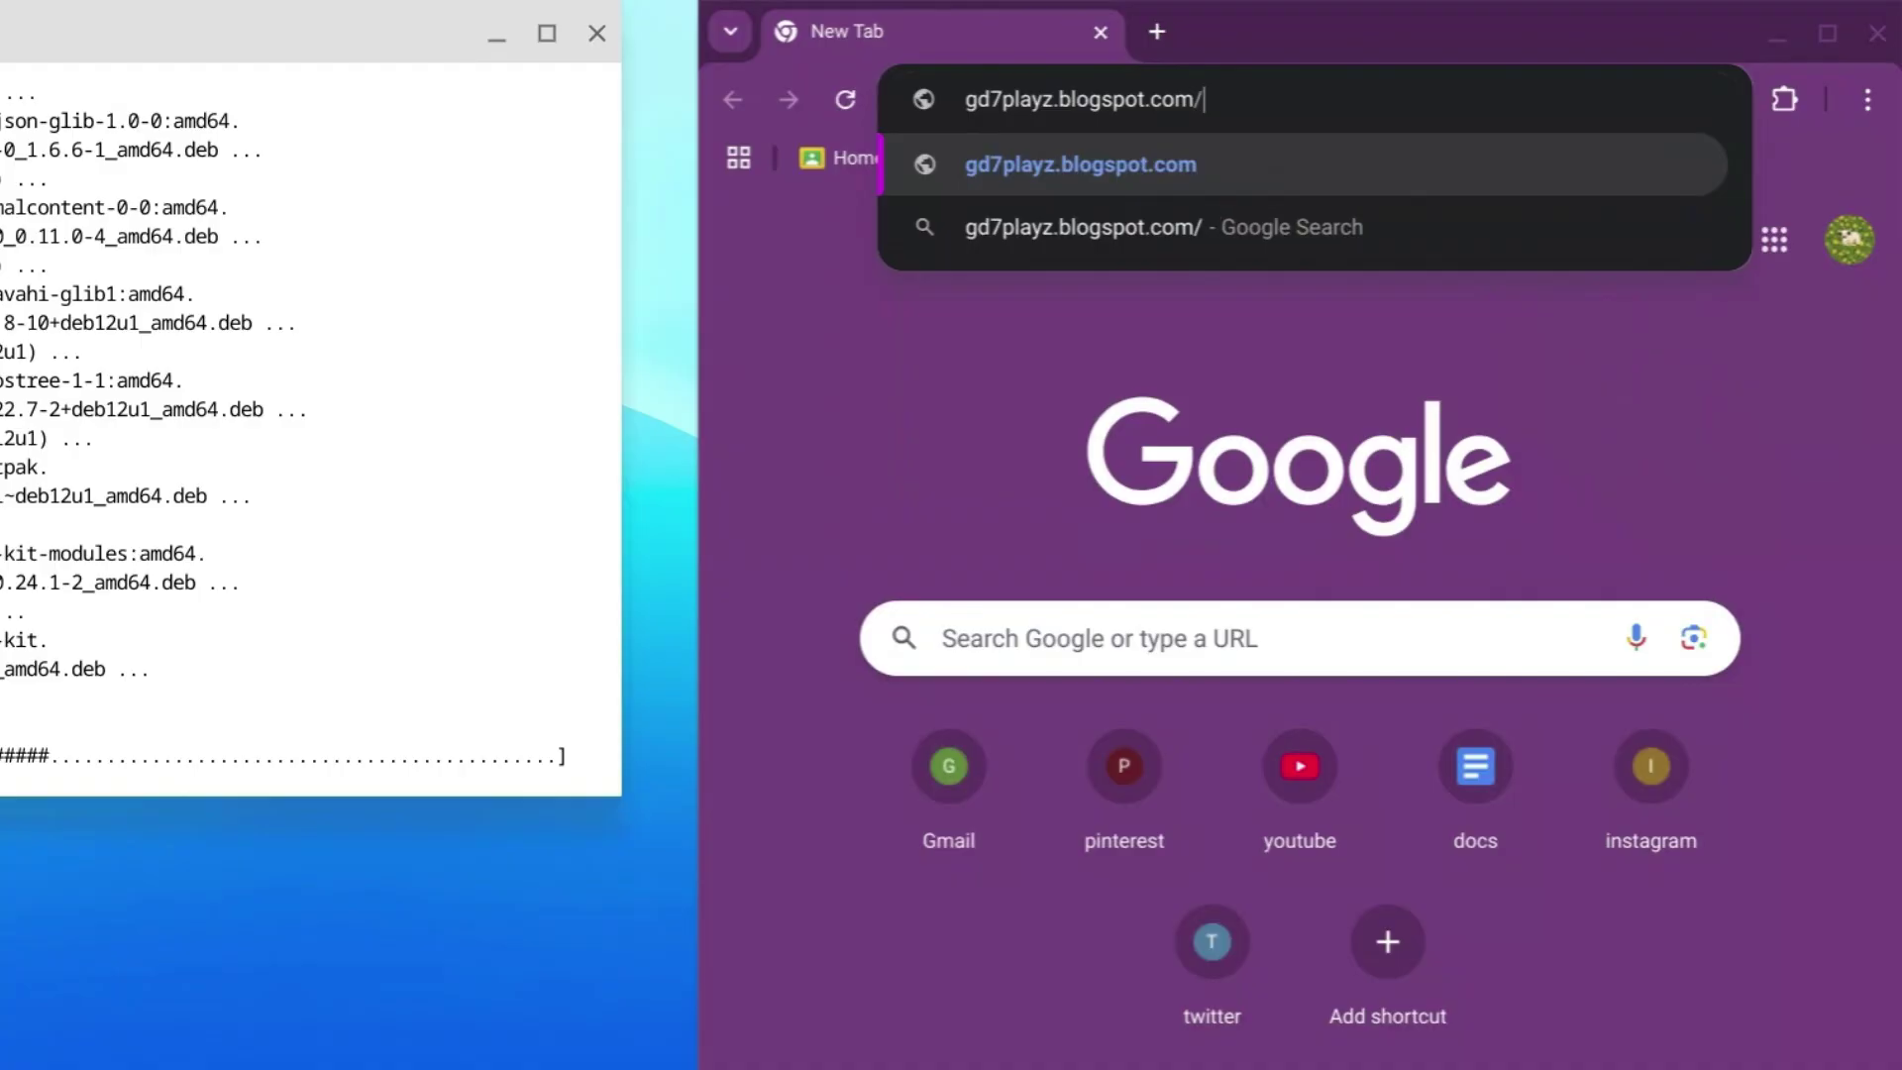
pyautogui.write('2025/')
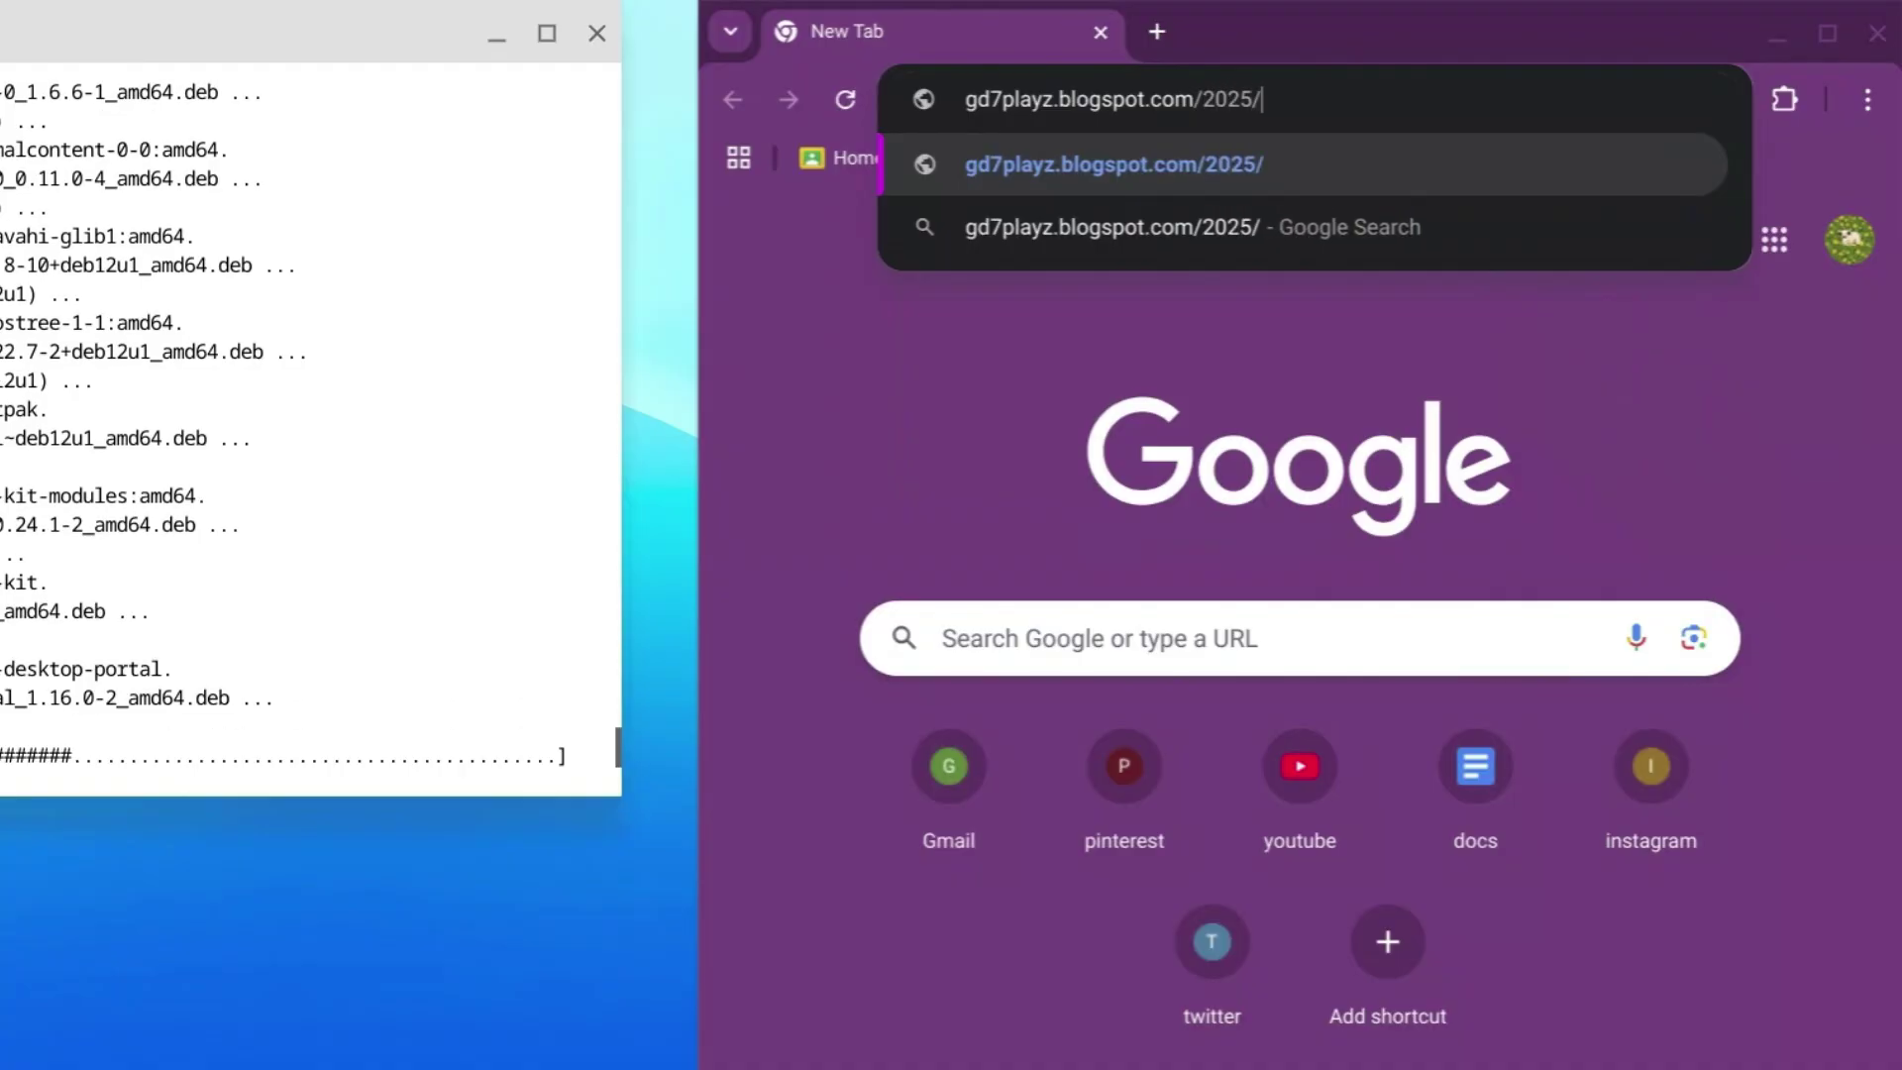
pyautogui.write('03/e')
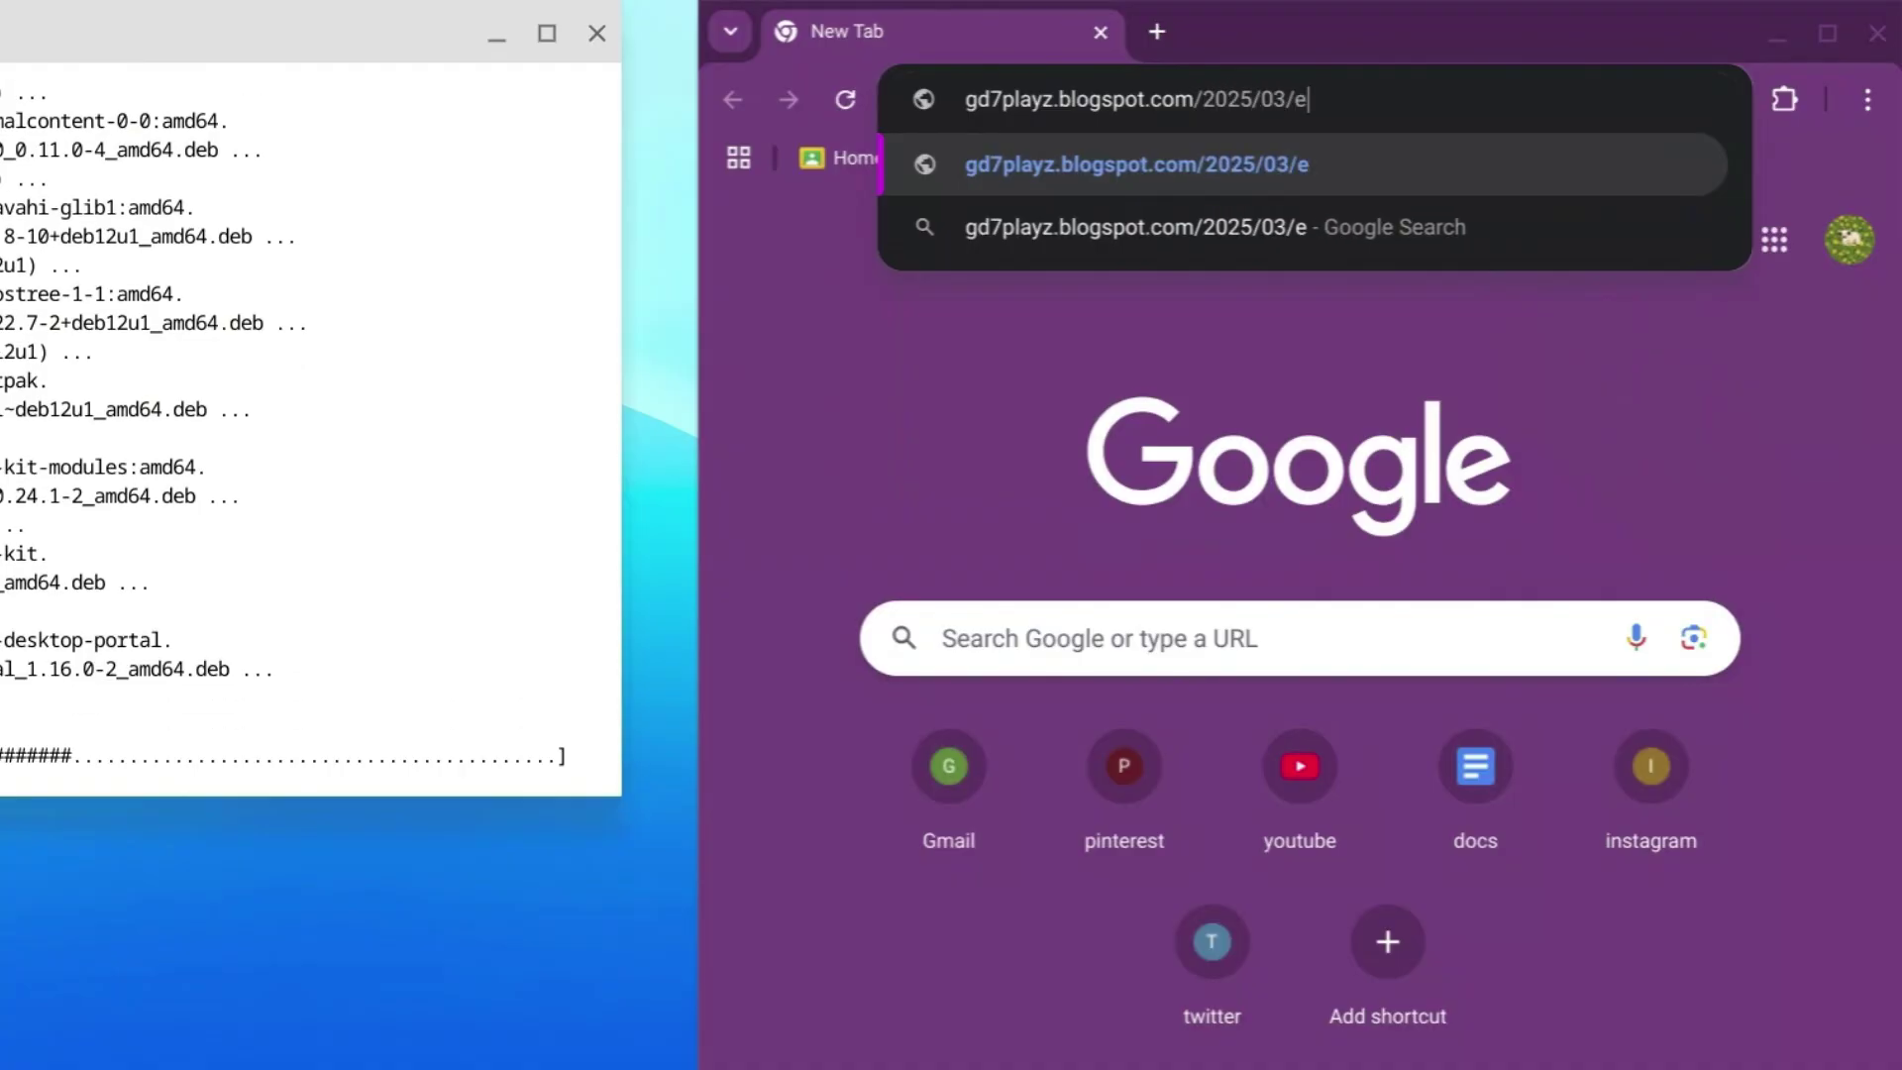
pyautogui.write('pic.html')
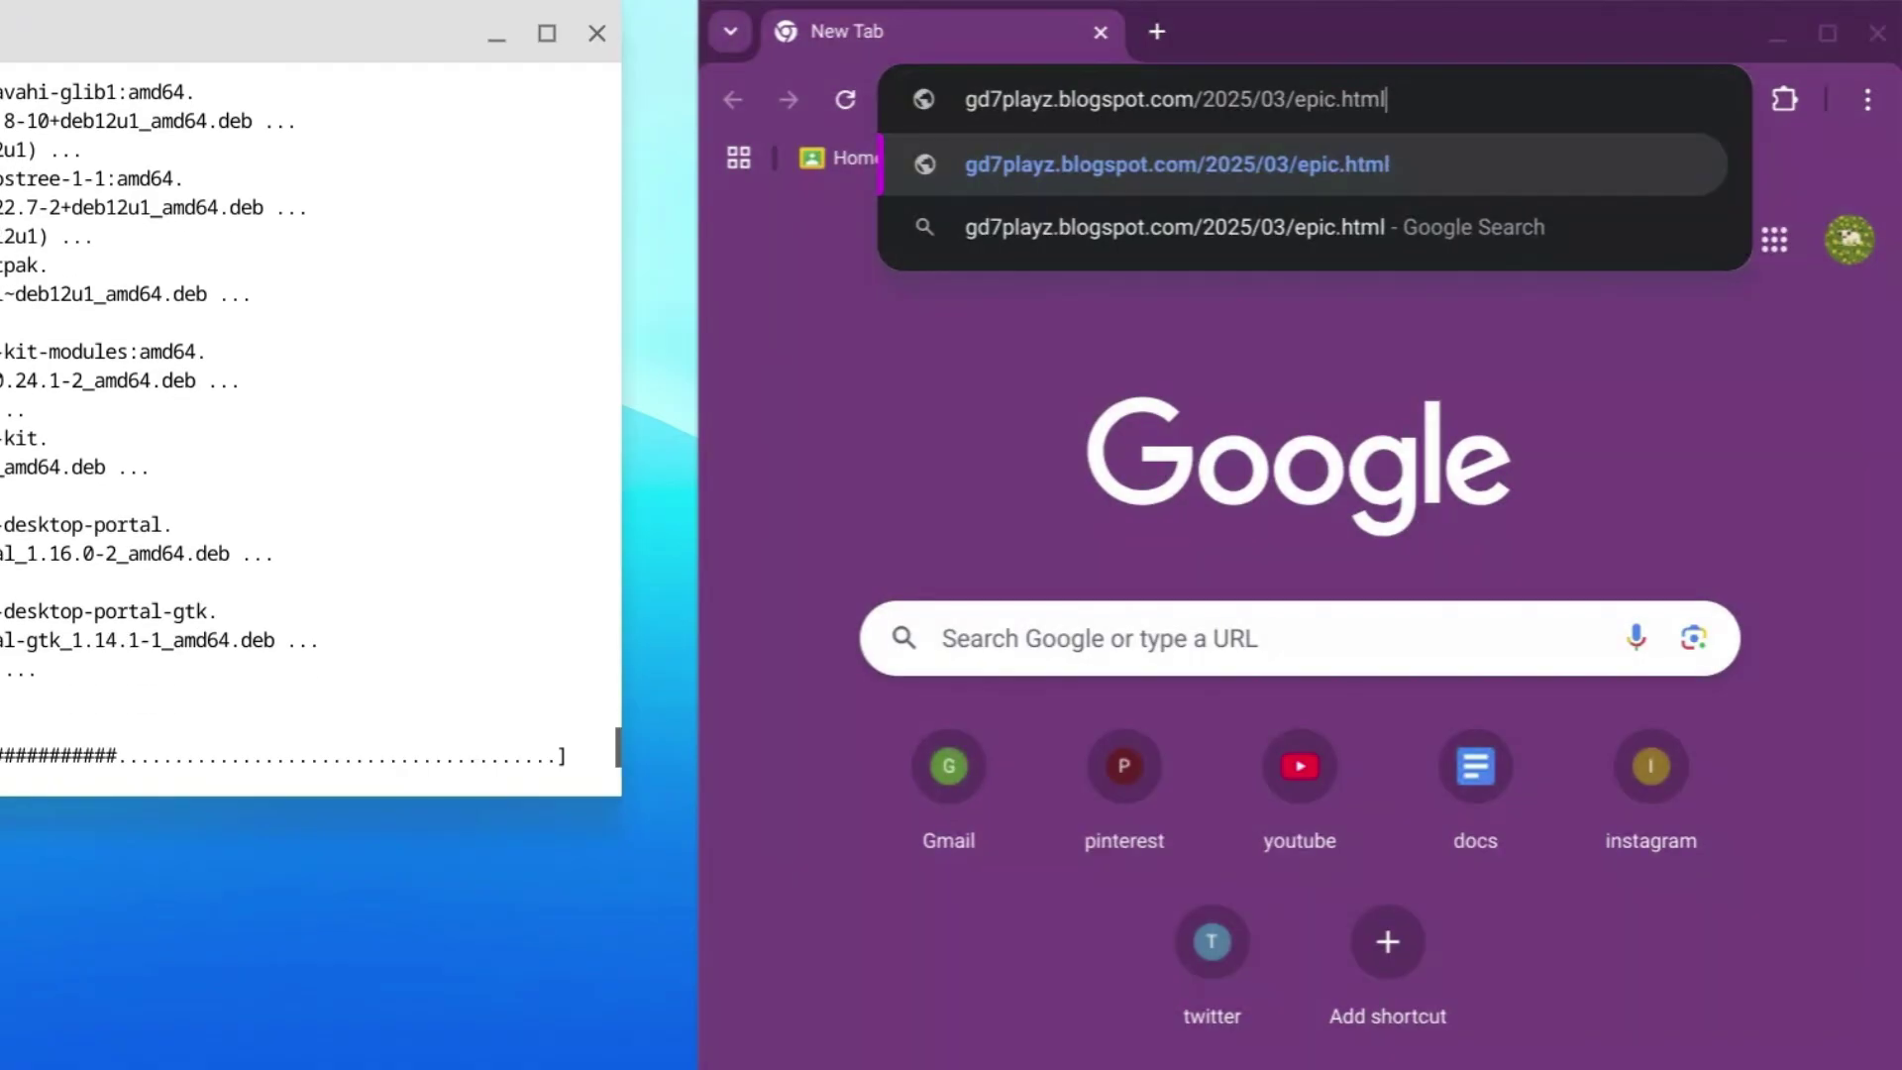
pyautogui.press('Return')
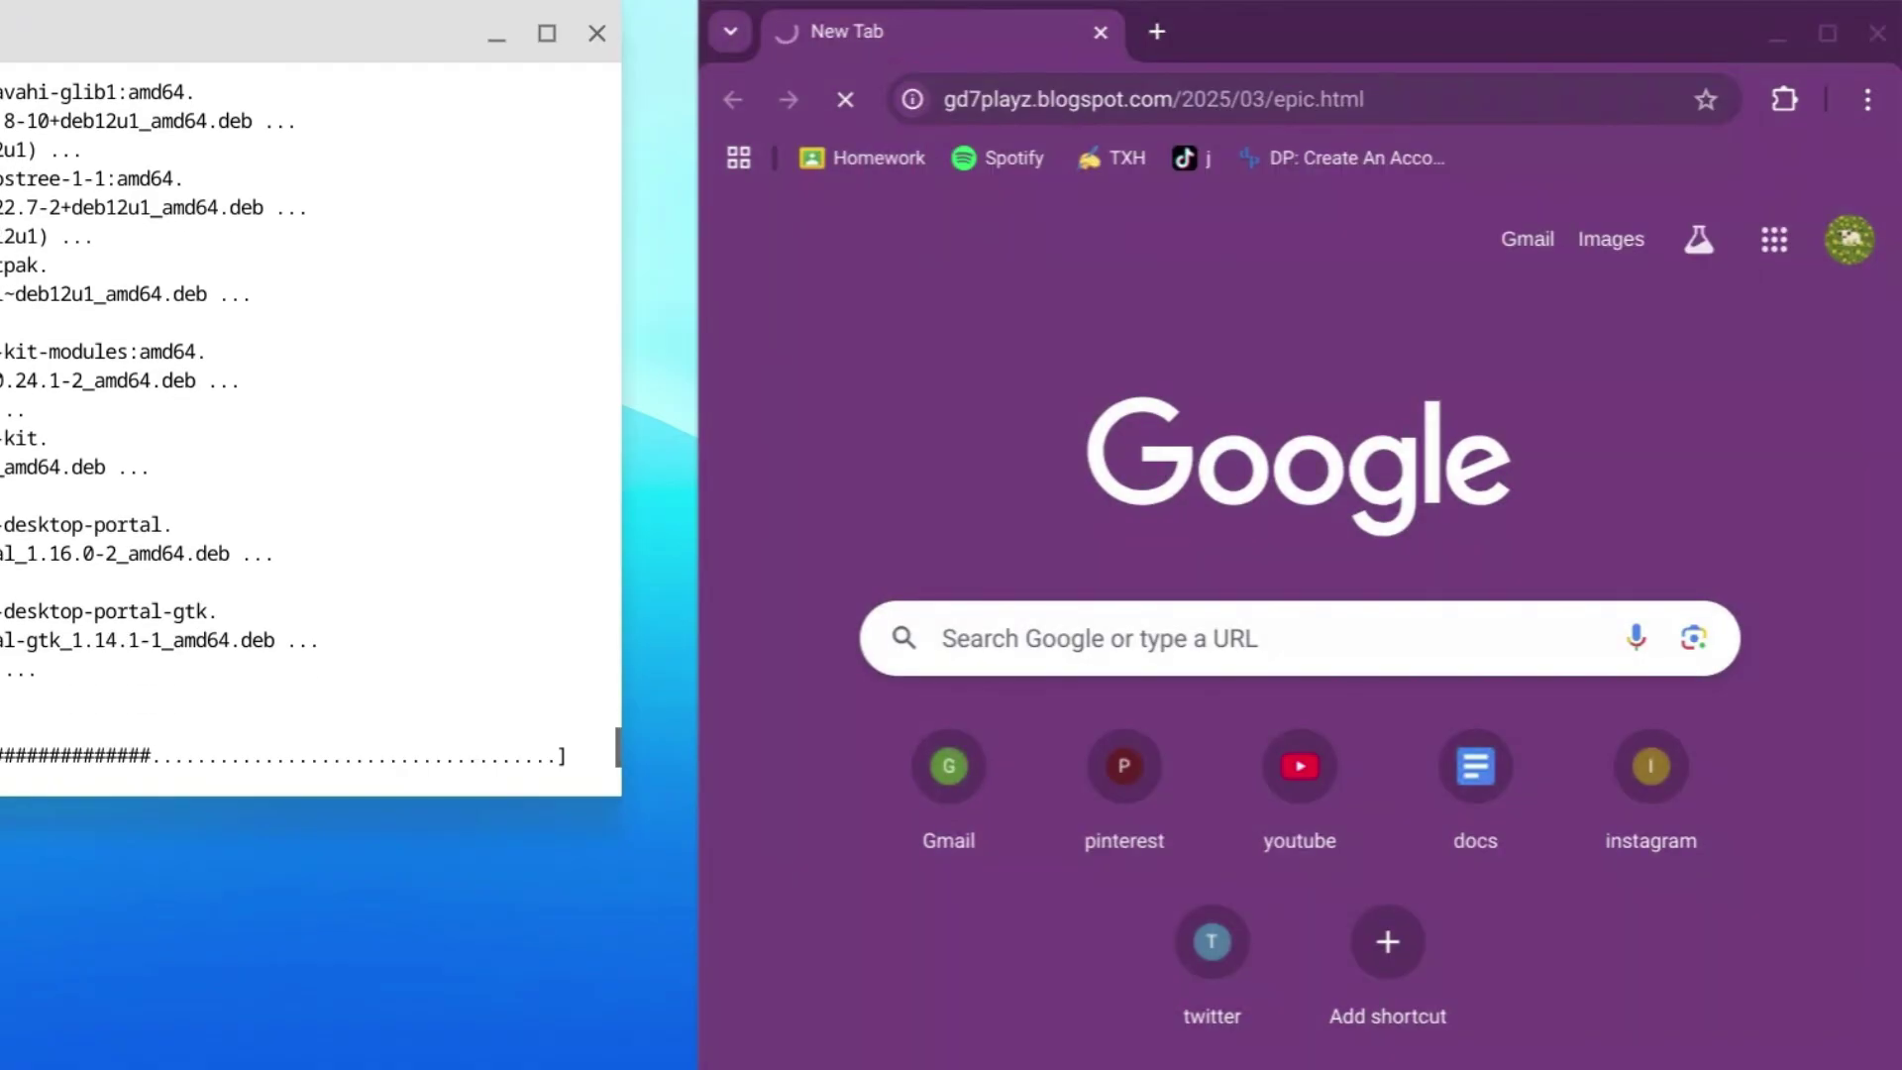
# Step: Copy the post's flathub link into a new tab to download com.heroicgameslauncher.hgl.flatpakref
pyautogui.scroll(-3, 1011, 663)
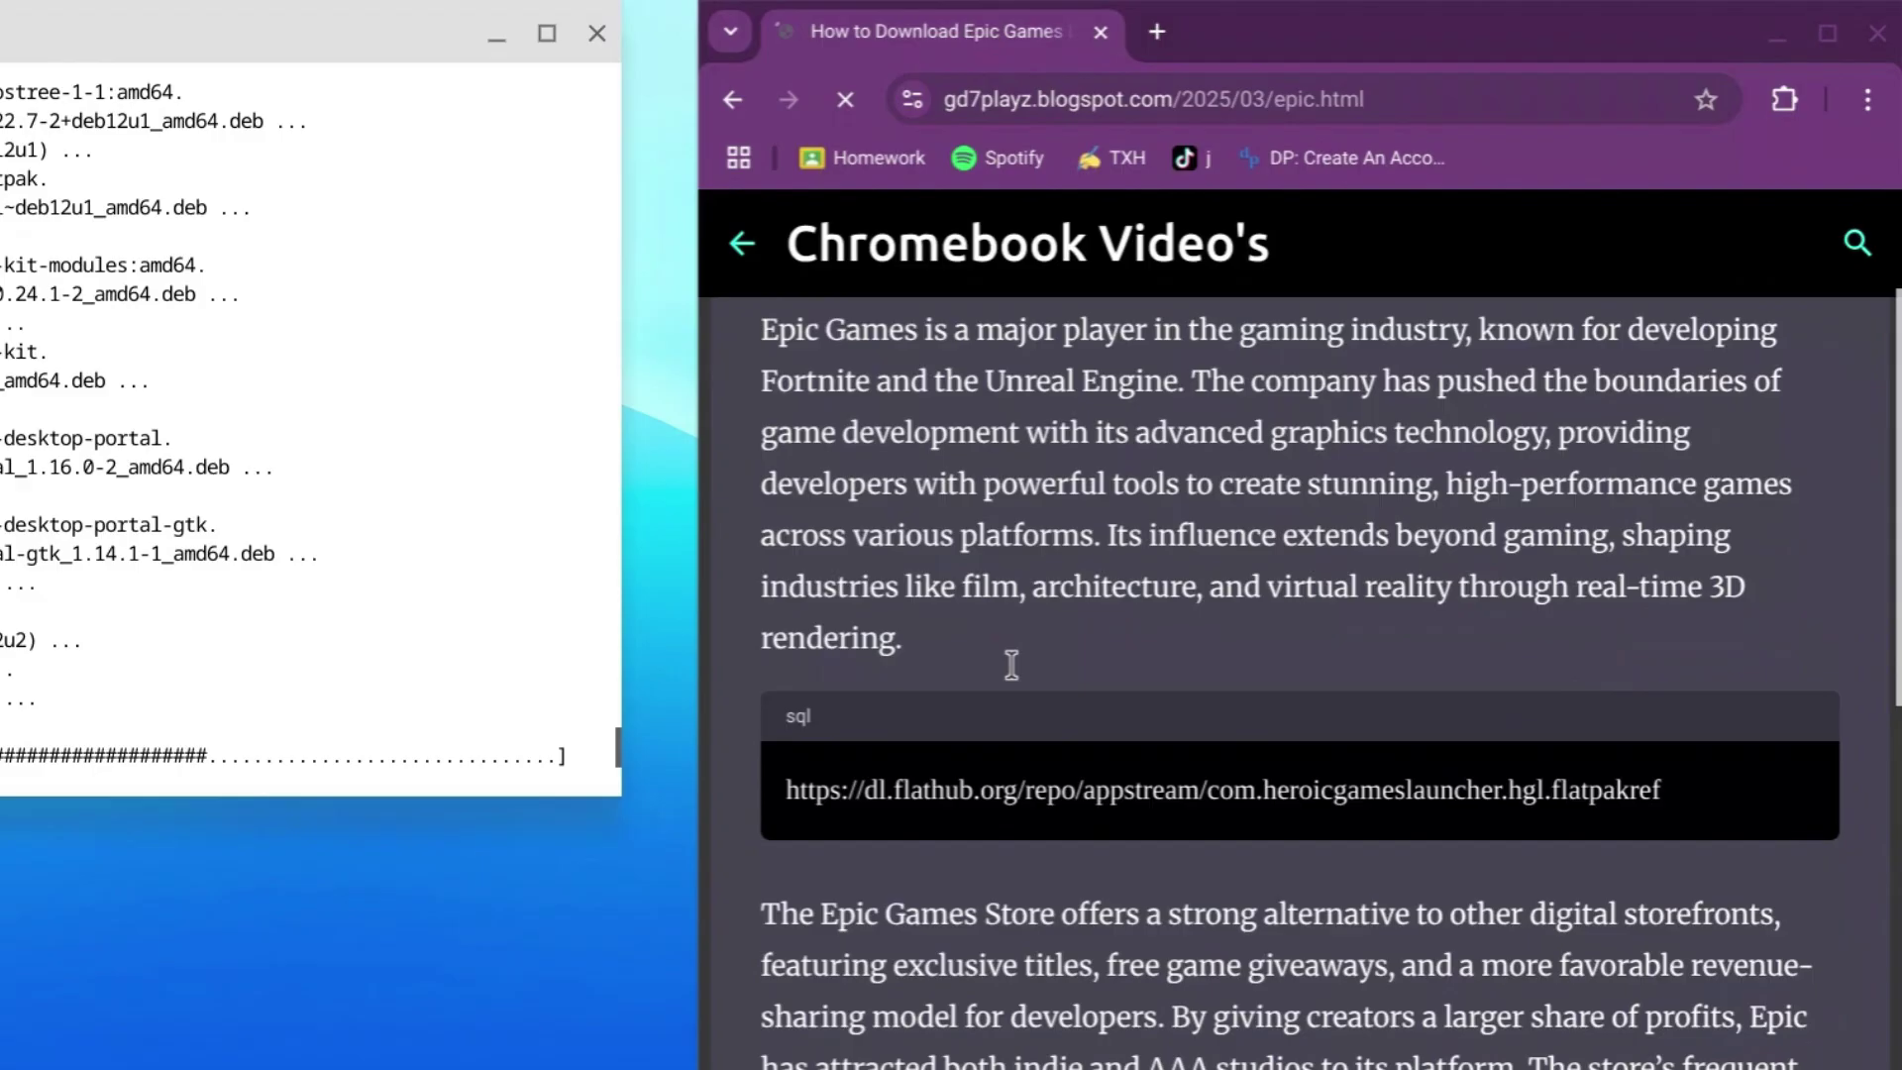
pyautogui.moveTo(790, 792); pyautogui.dragTo(1740, 793)
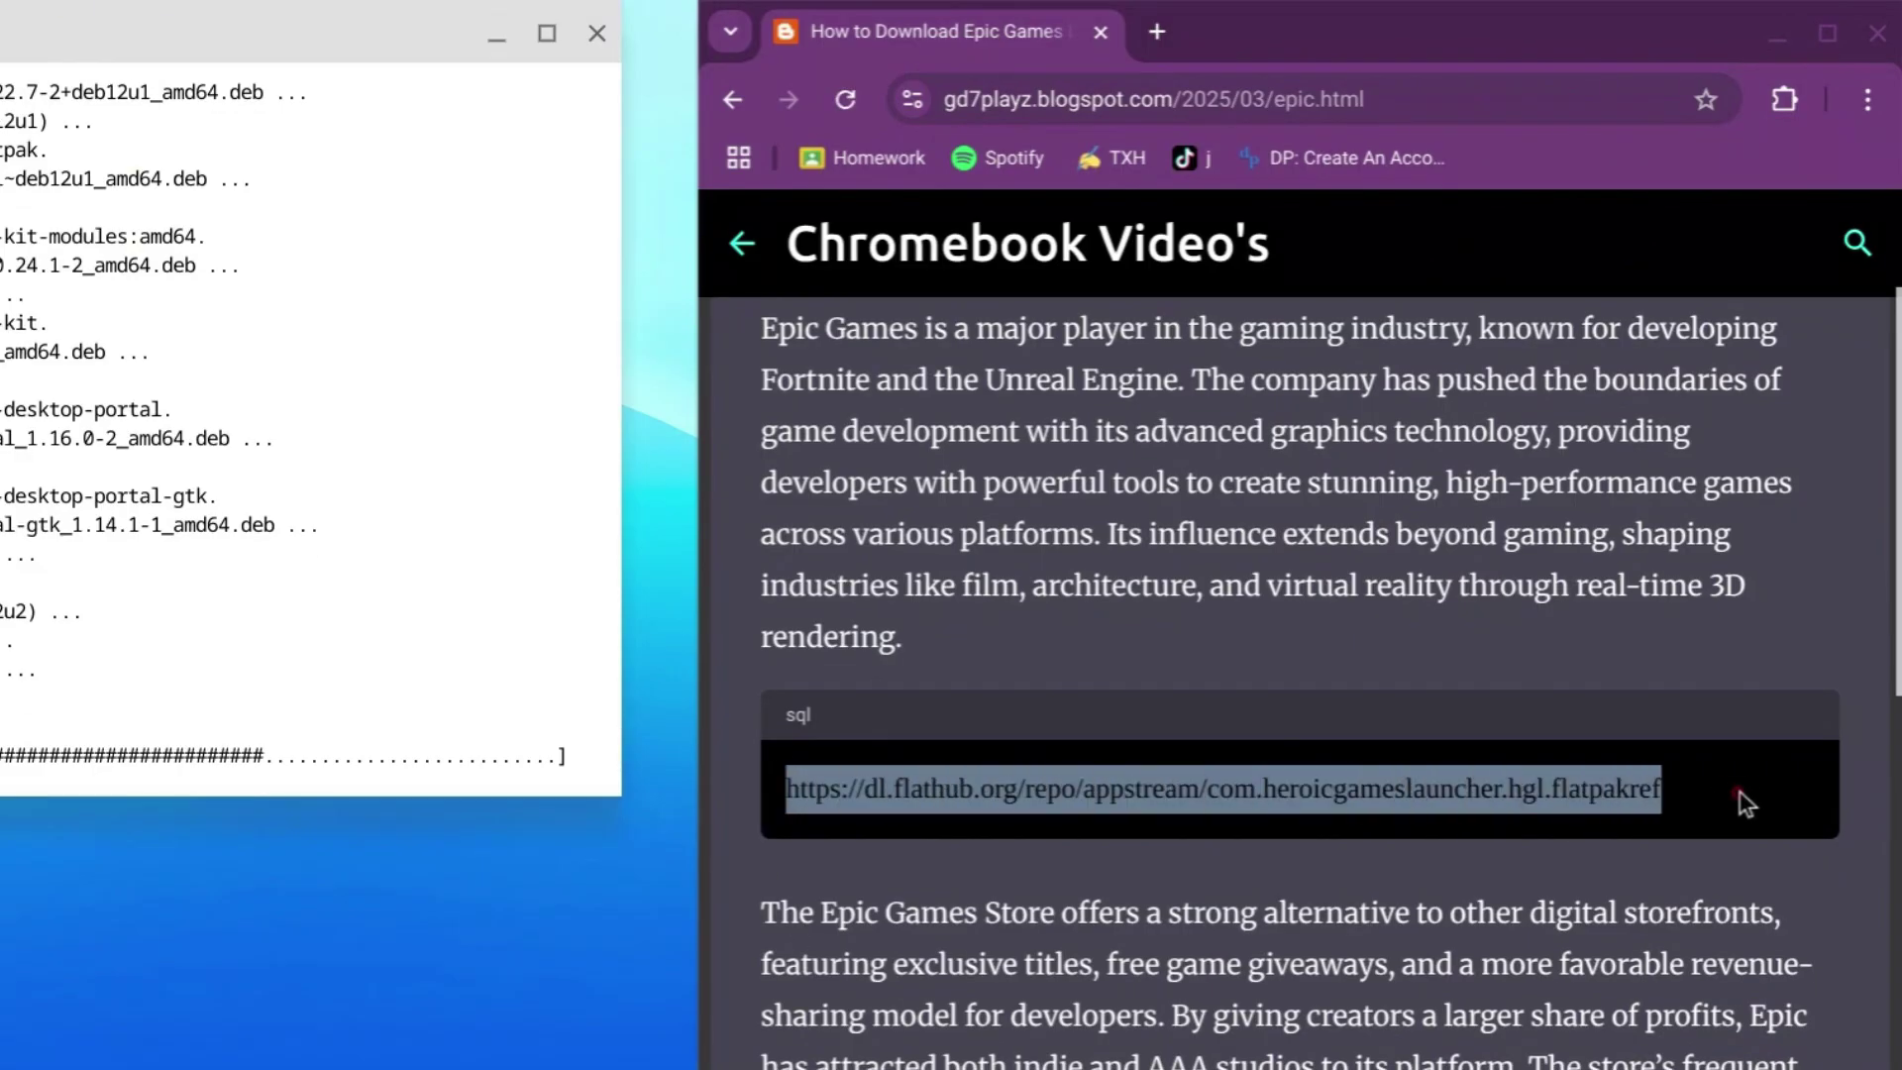
pyautogui.click(1151, 36)
pyautogui.write('https://dl.flathub.org/repo/appstream/com.heroicgameslauncher.hgl.flatpakref')
pyautogui.press('Return')
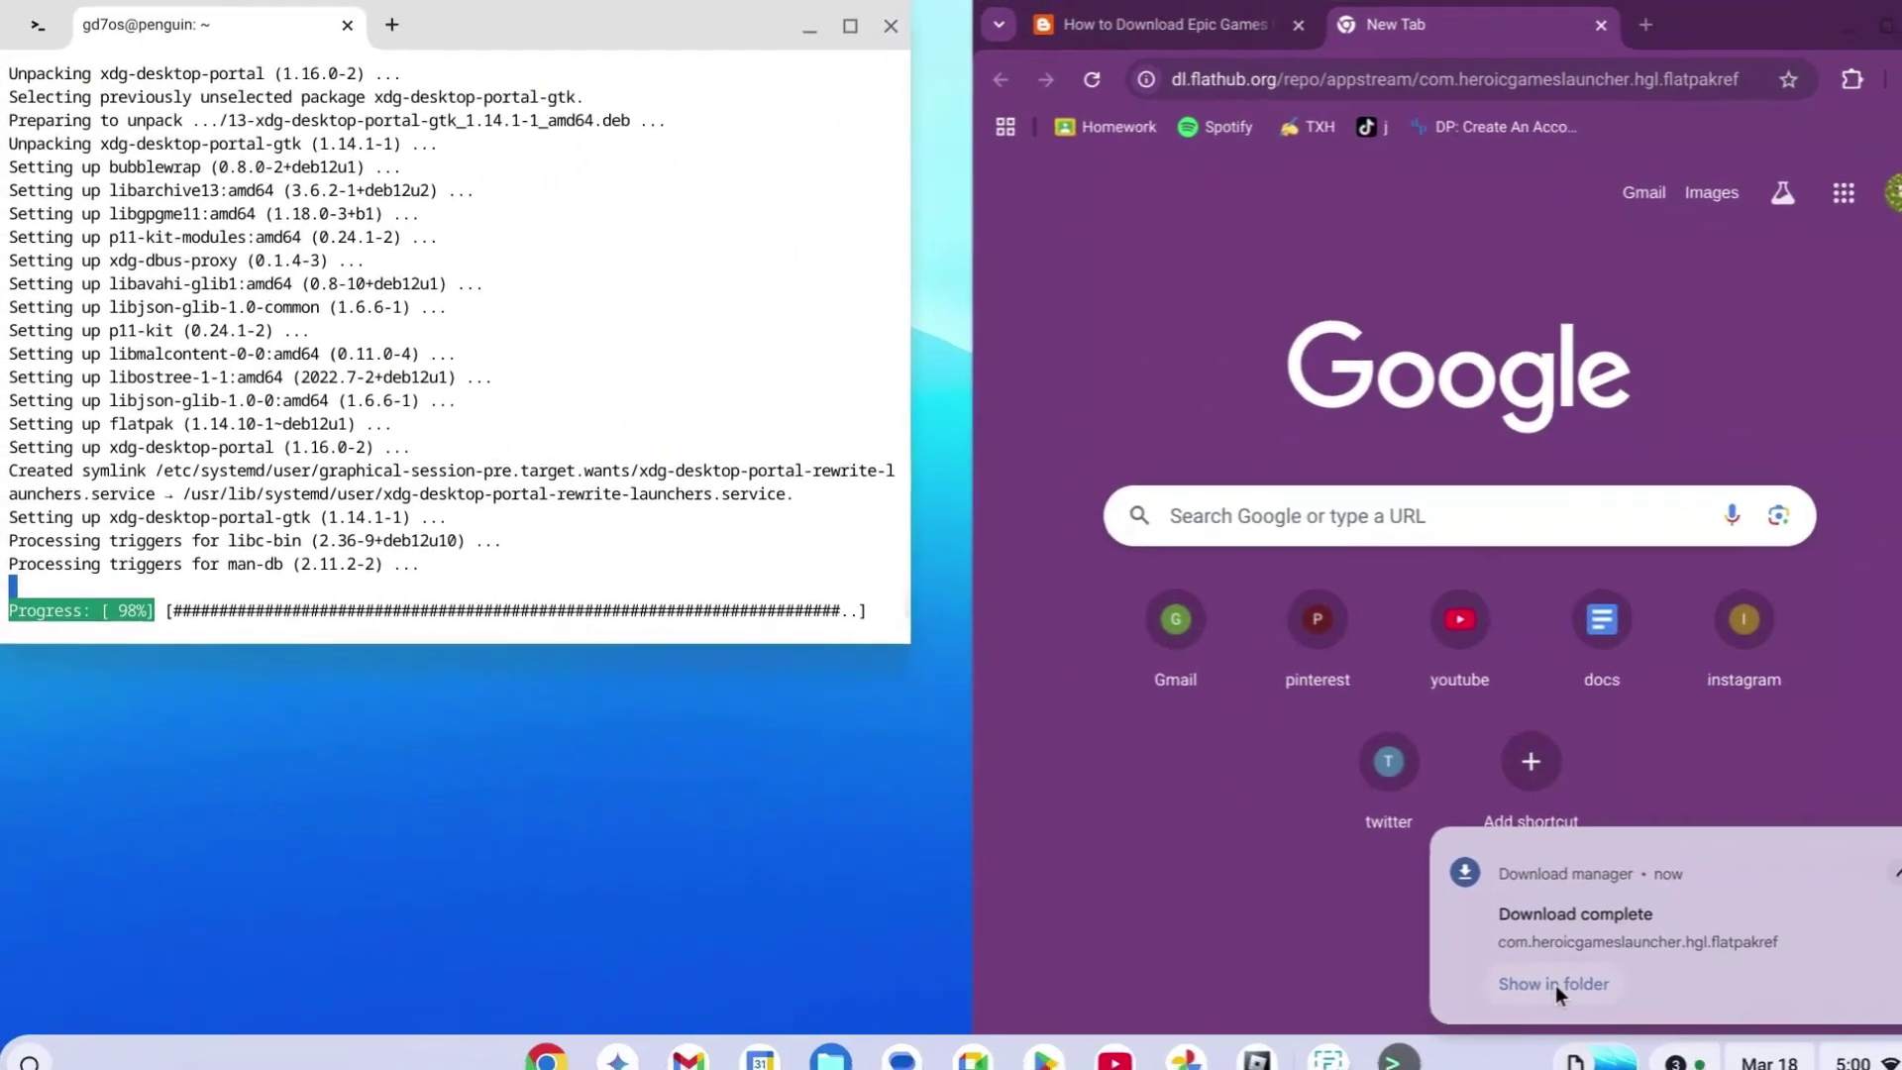
# Step: Move the downloaded flatpakref file from Downloads into the Linux files folder
pyautogui.click(1305, 900)
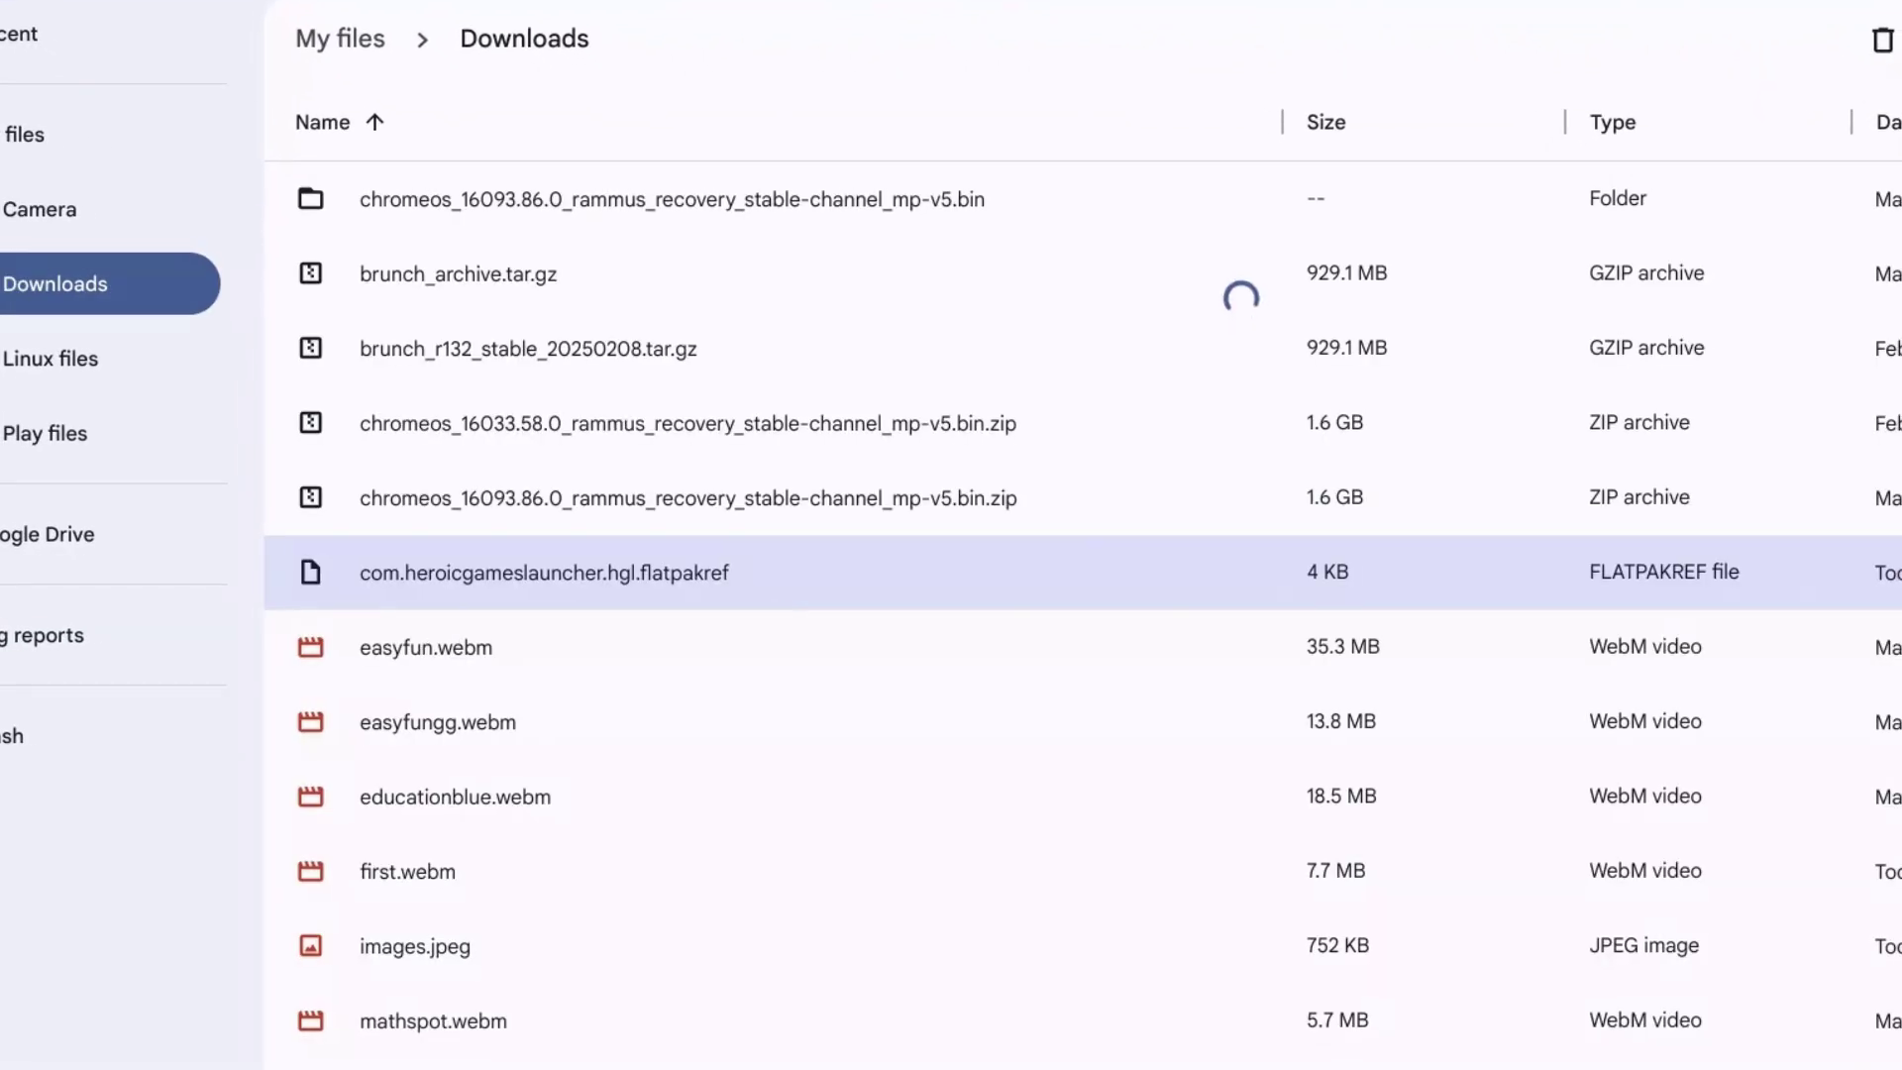
pyautogui.rightClick(786, 584)
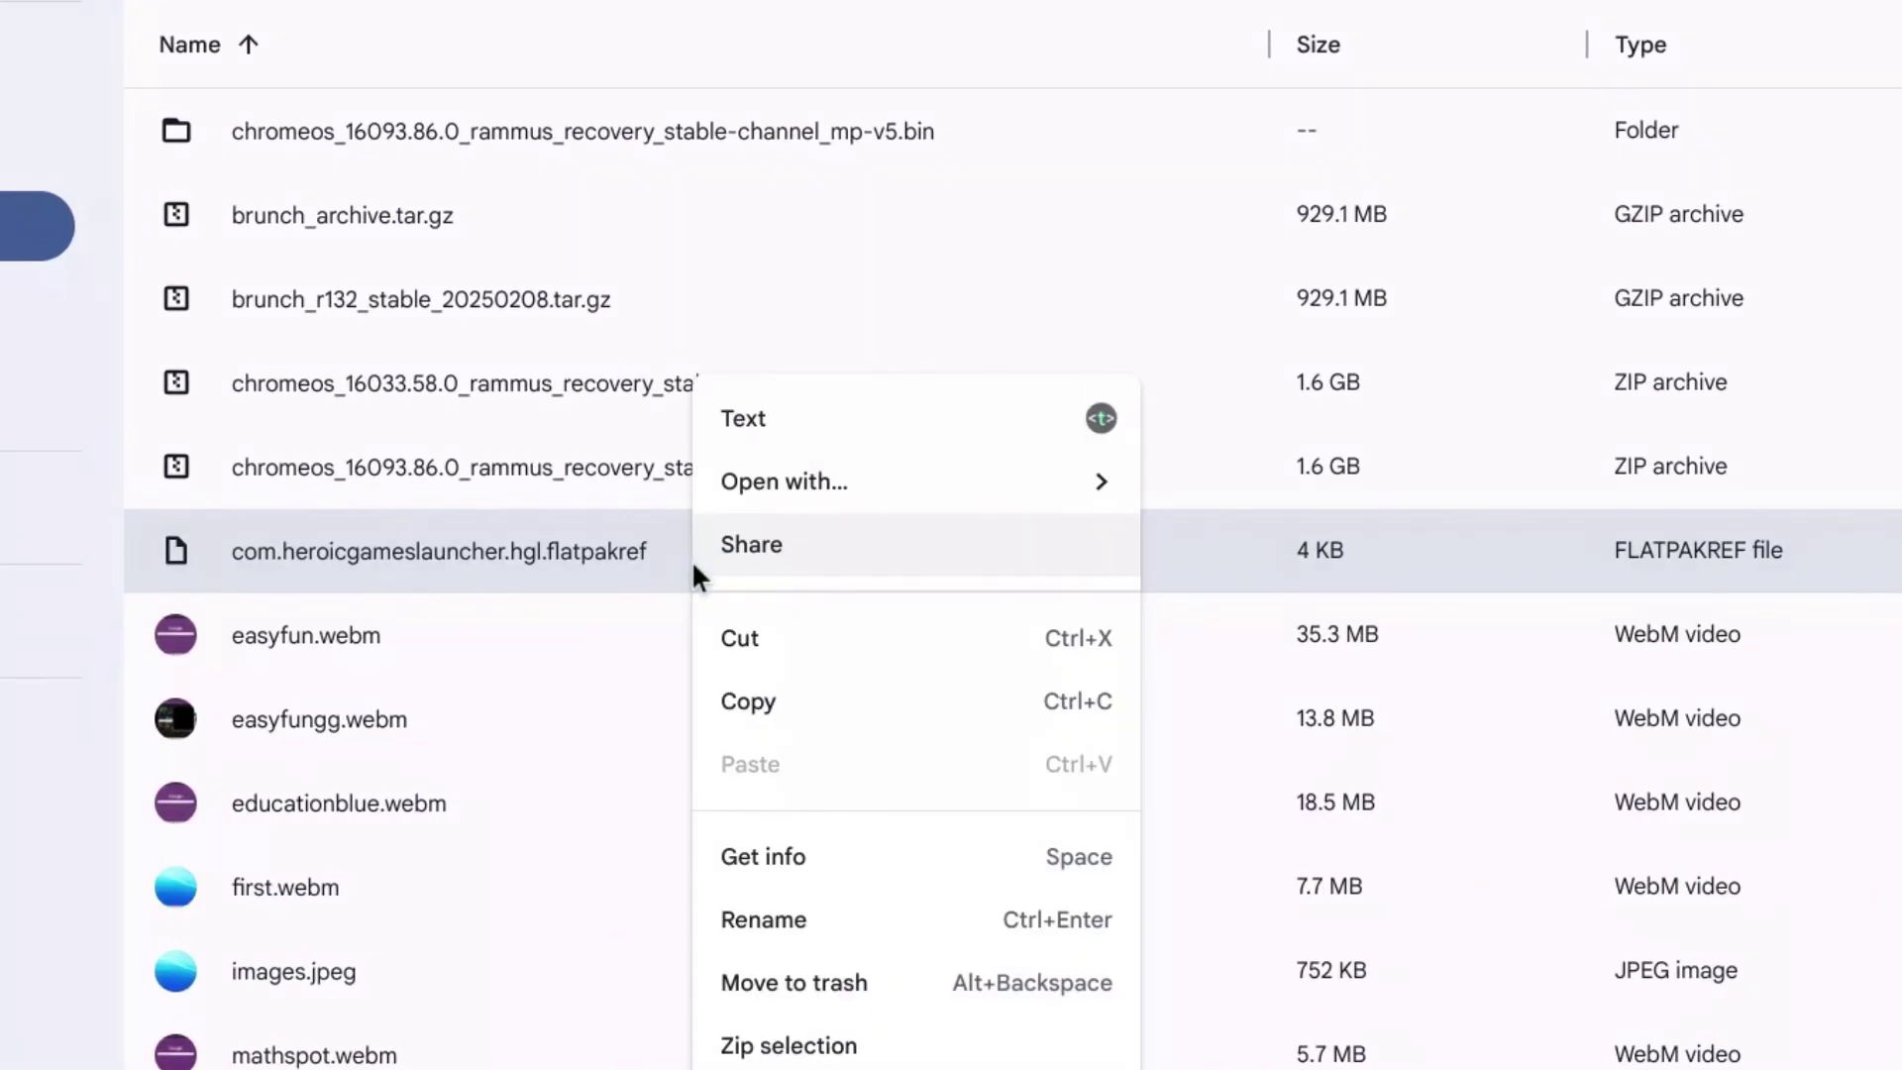
pyautogui.click(805, 639)
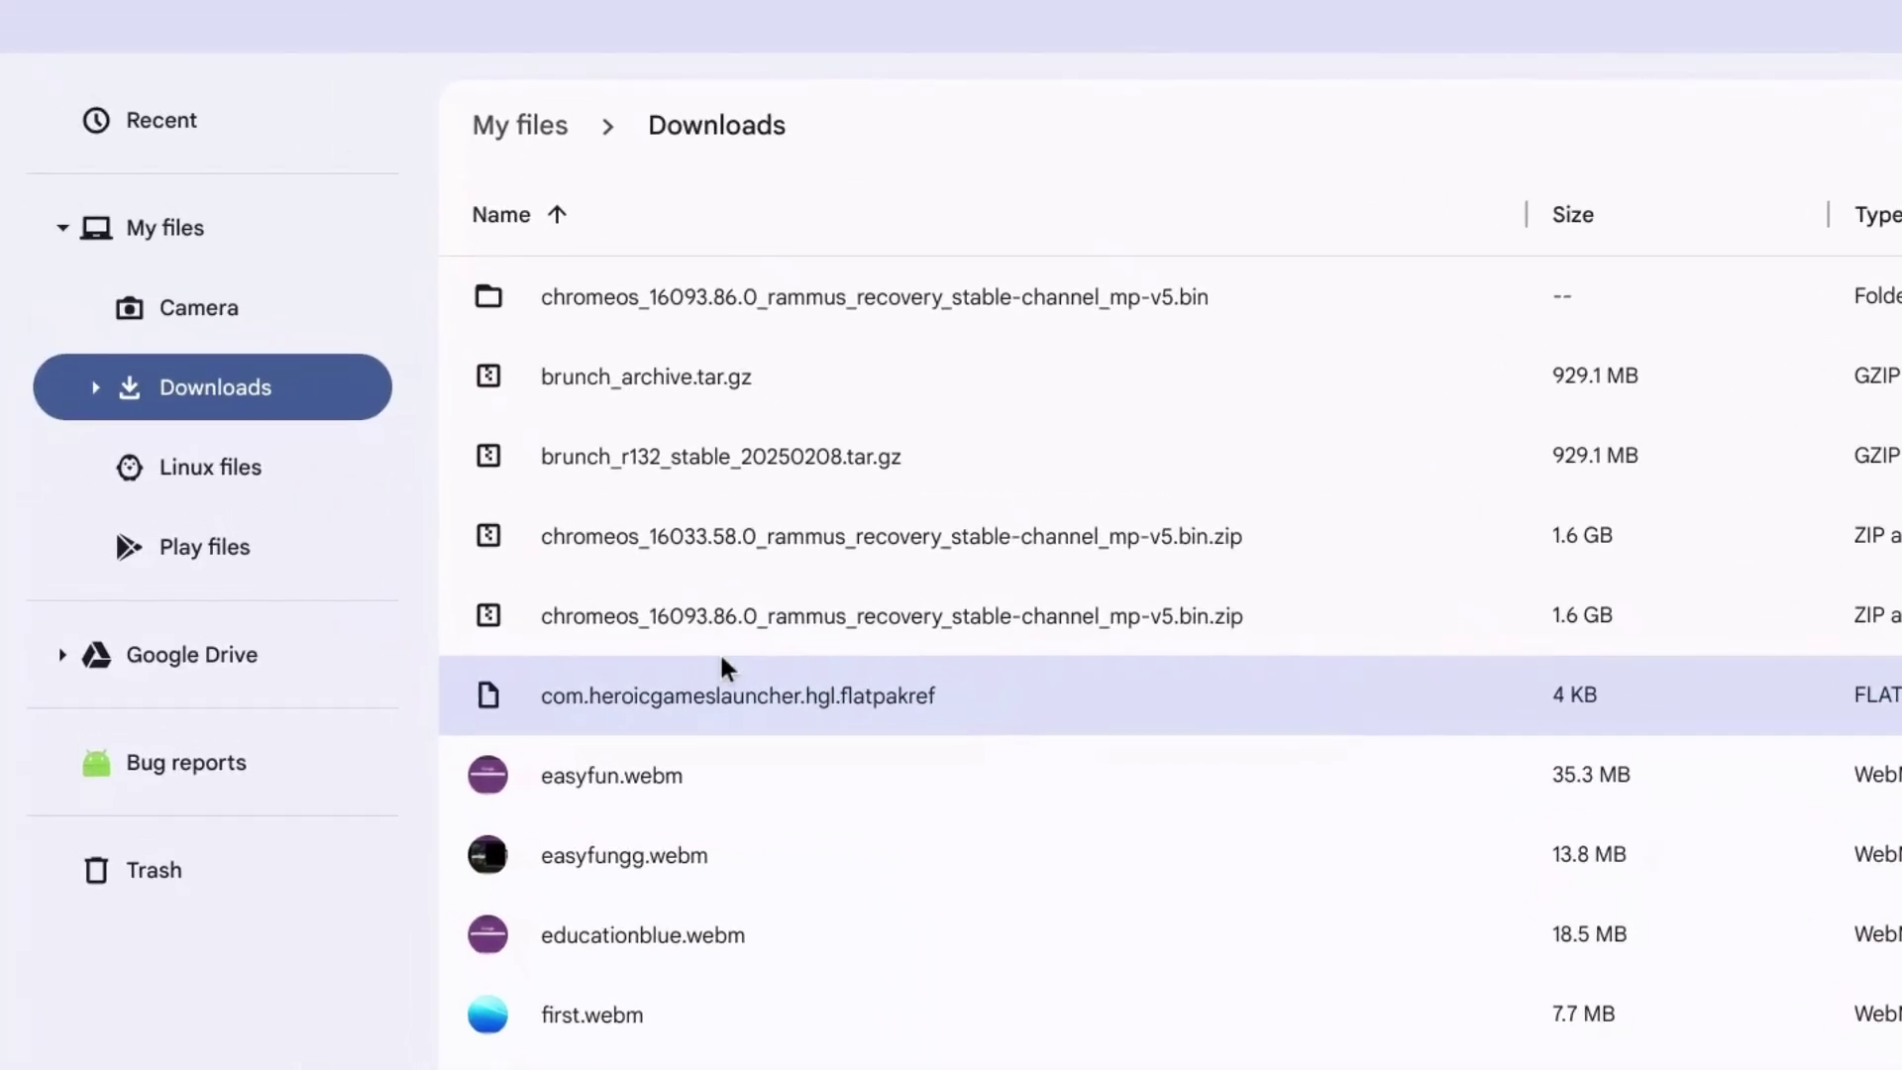
pyautogui.click(270, 524)
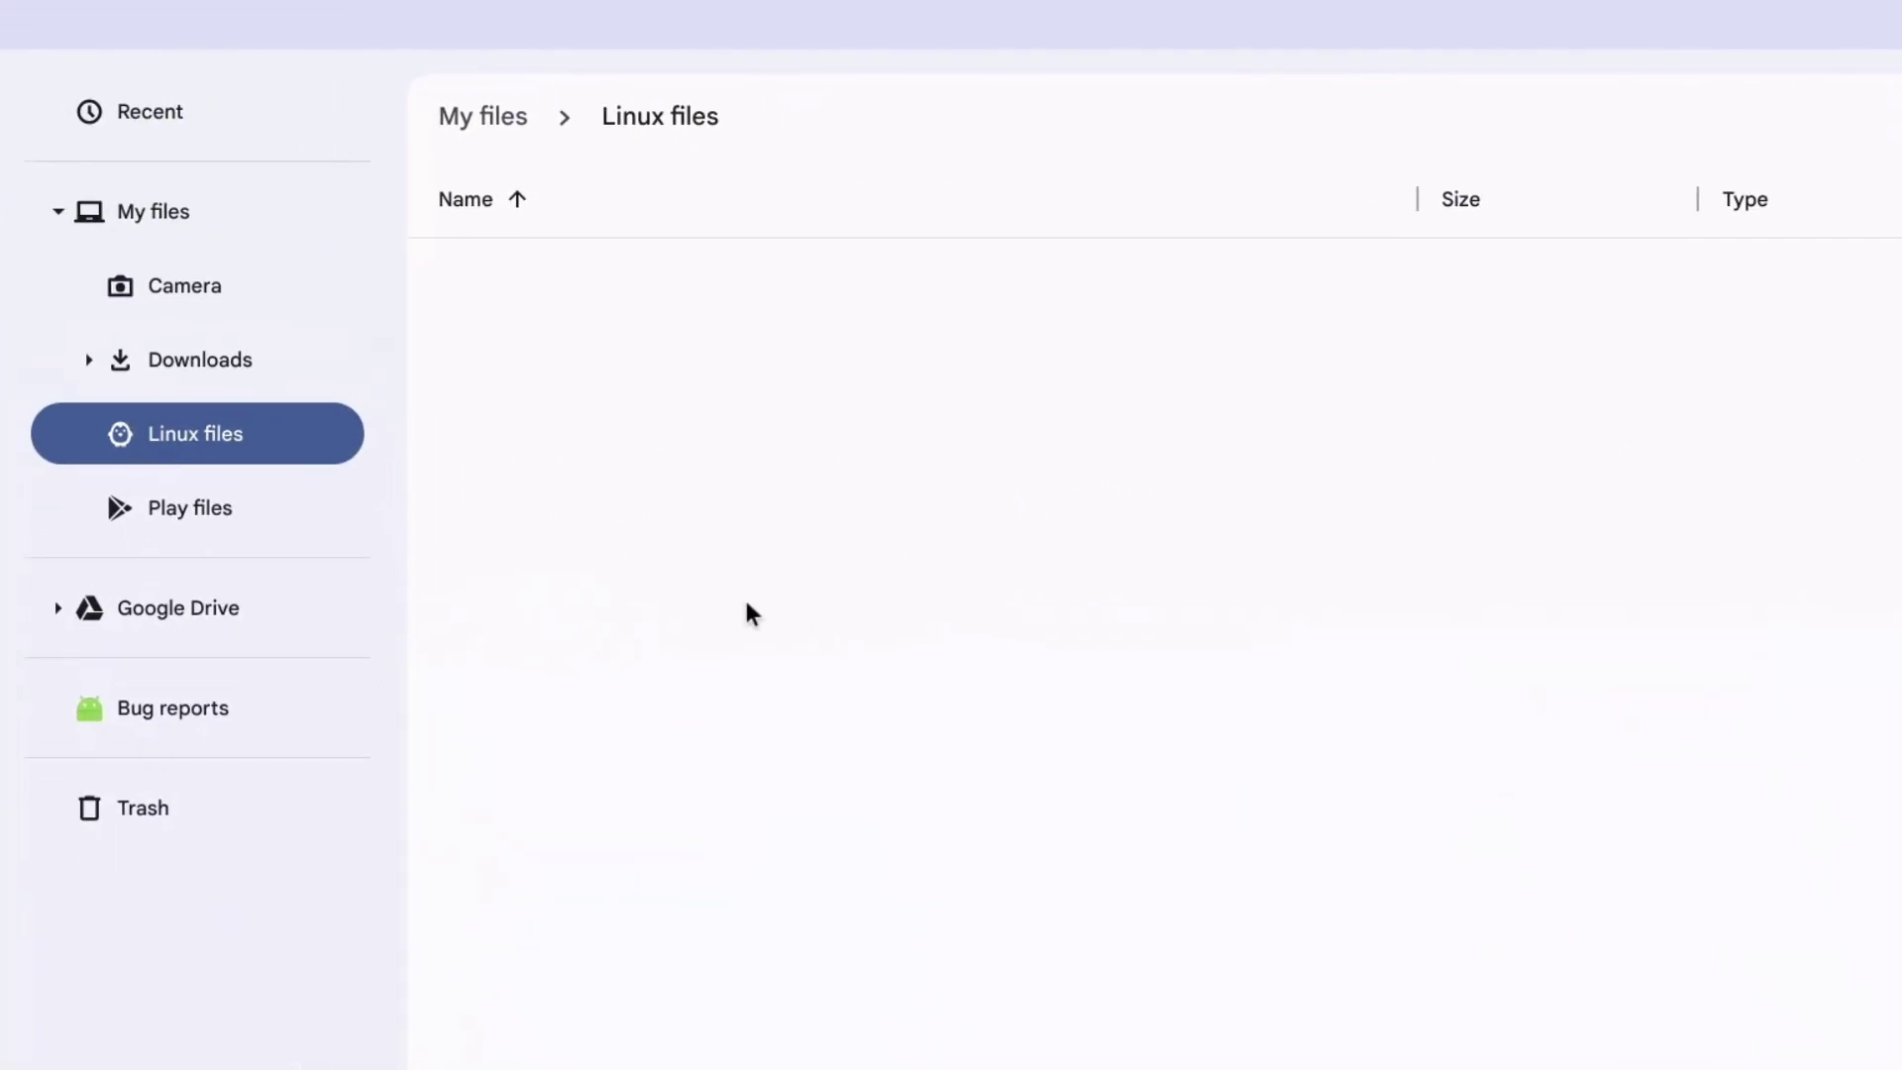
pyautogui.rightClick(756, 578)
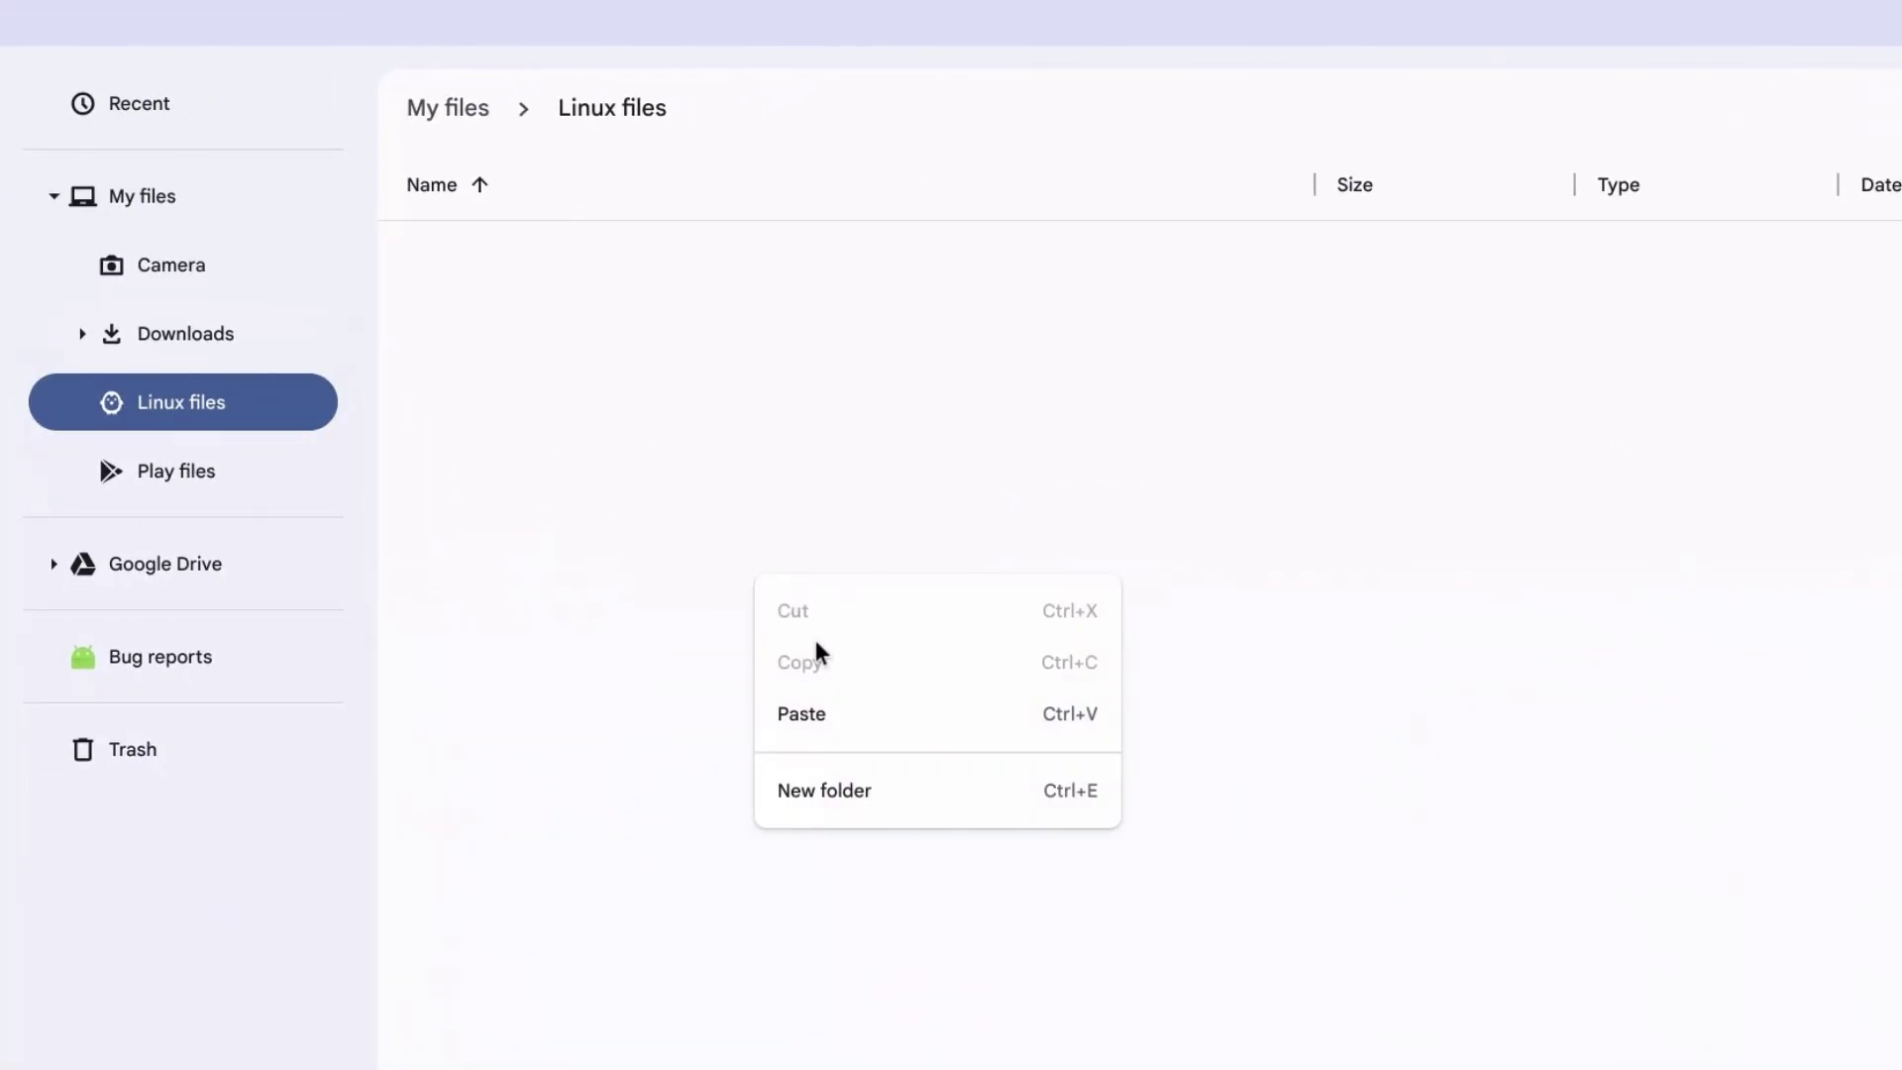
pyautogui.click(874, 738)
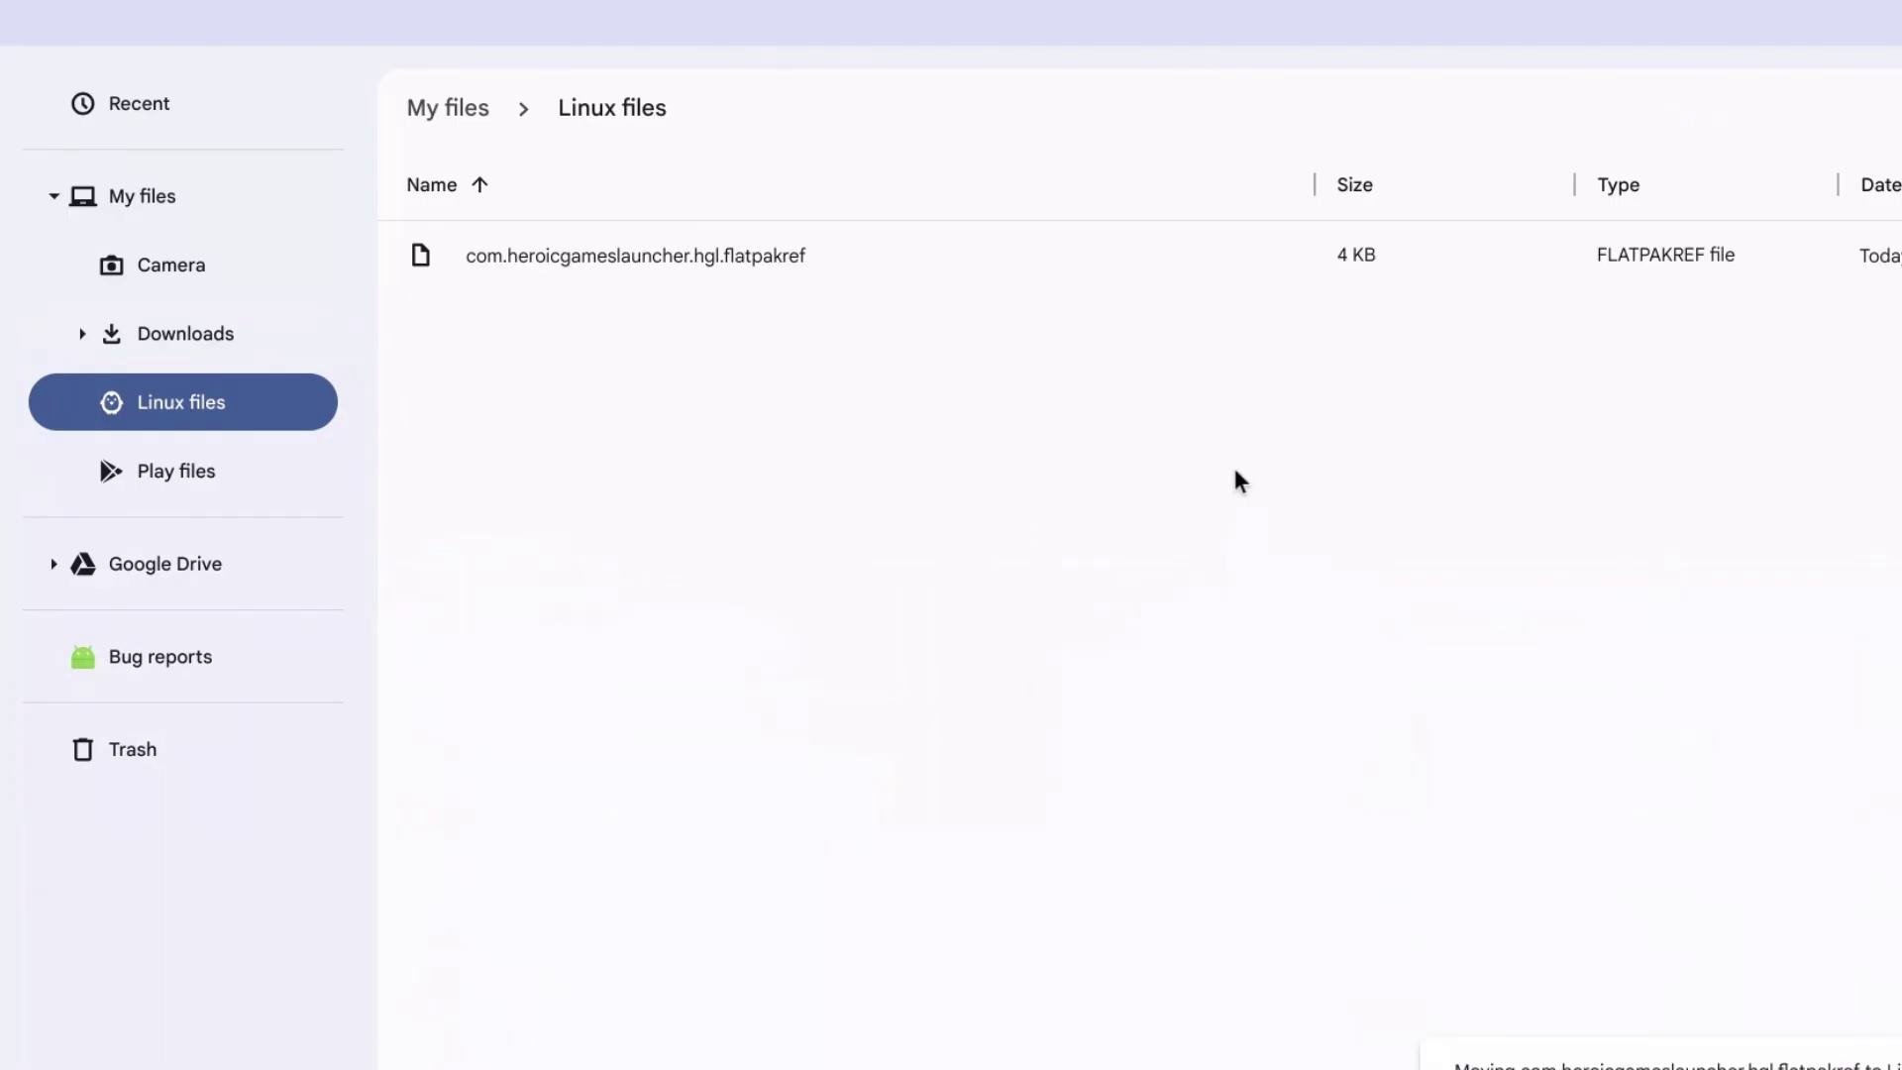
# Step: Rename the pasted file to epicgames.flatpakref
pyautogui.rightClick(646, 253)
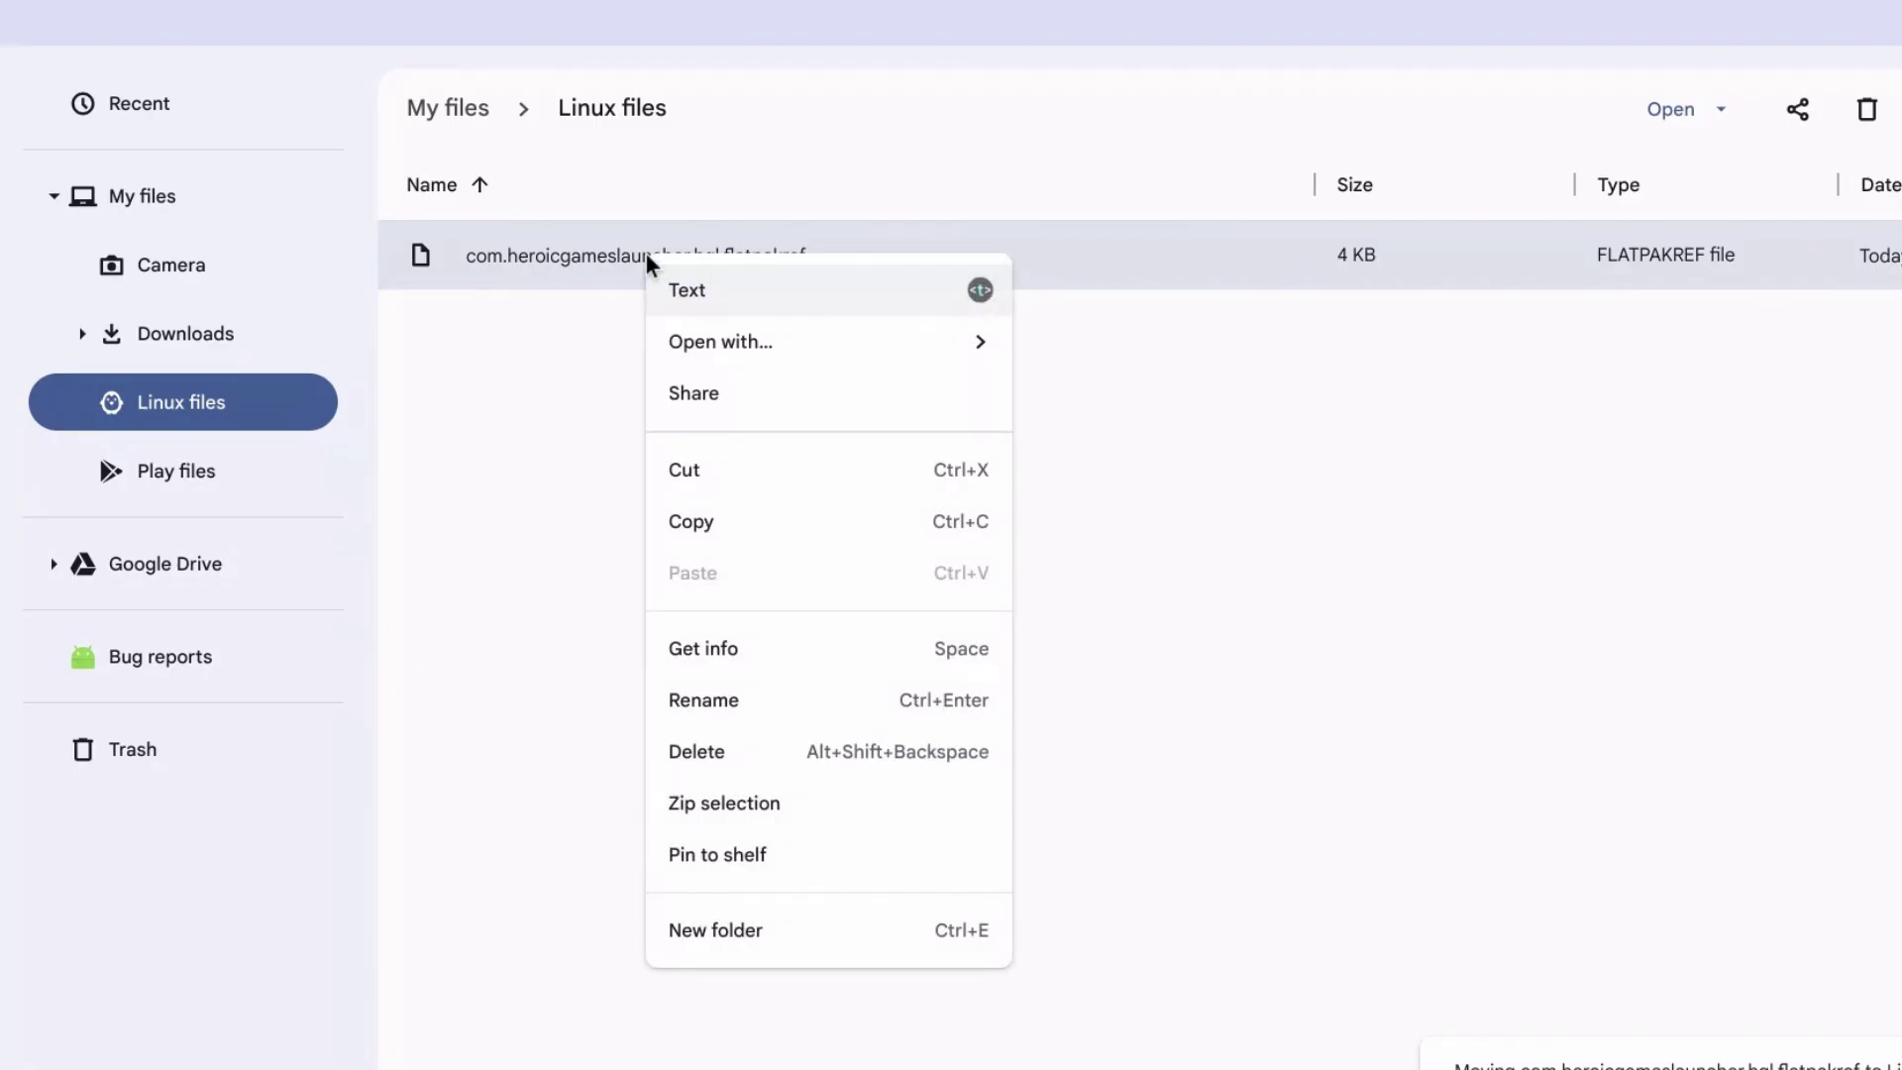
pyautogui.click(802, 722)
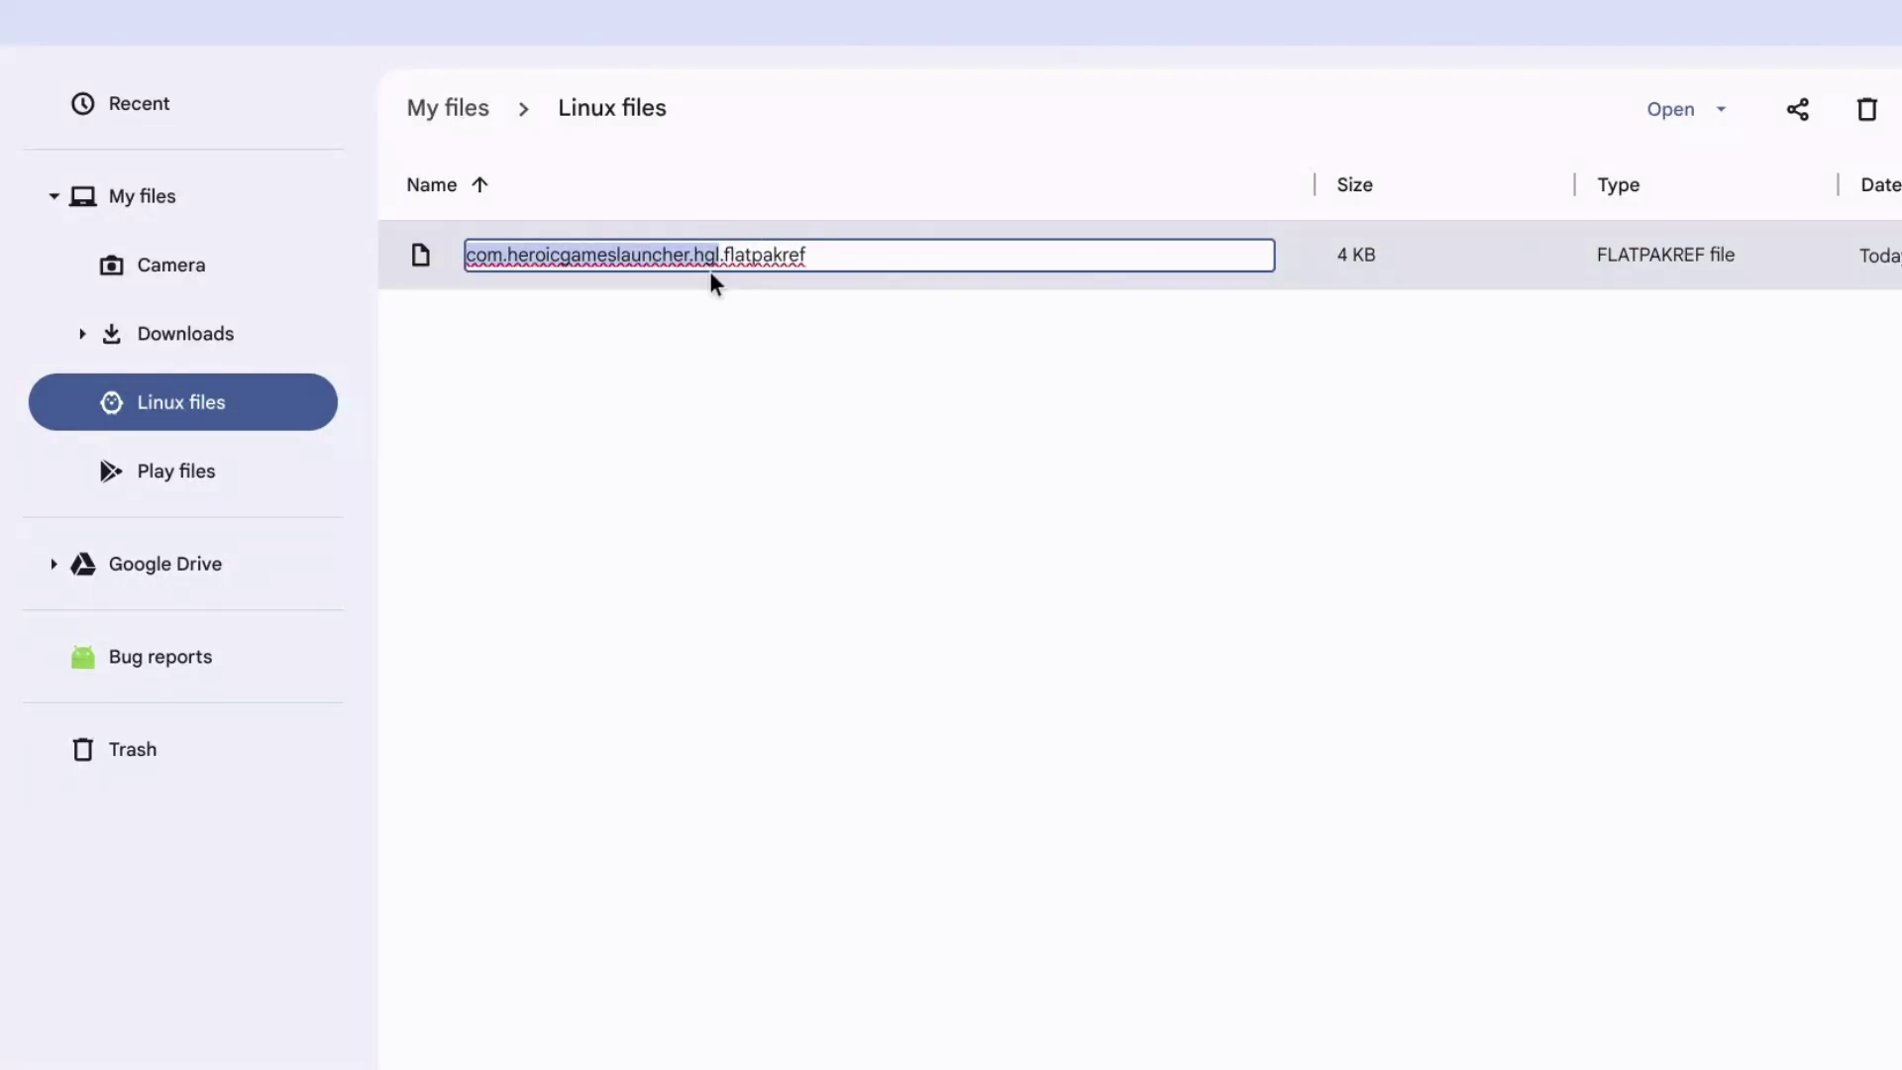
pyautogui.press('BackSpace')
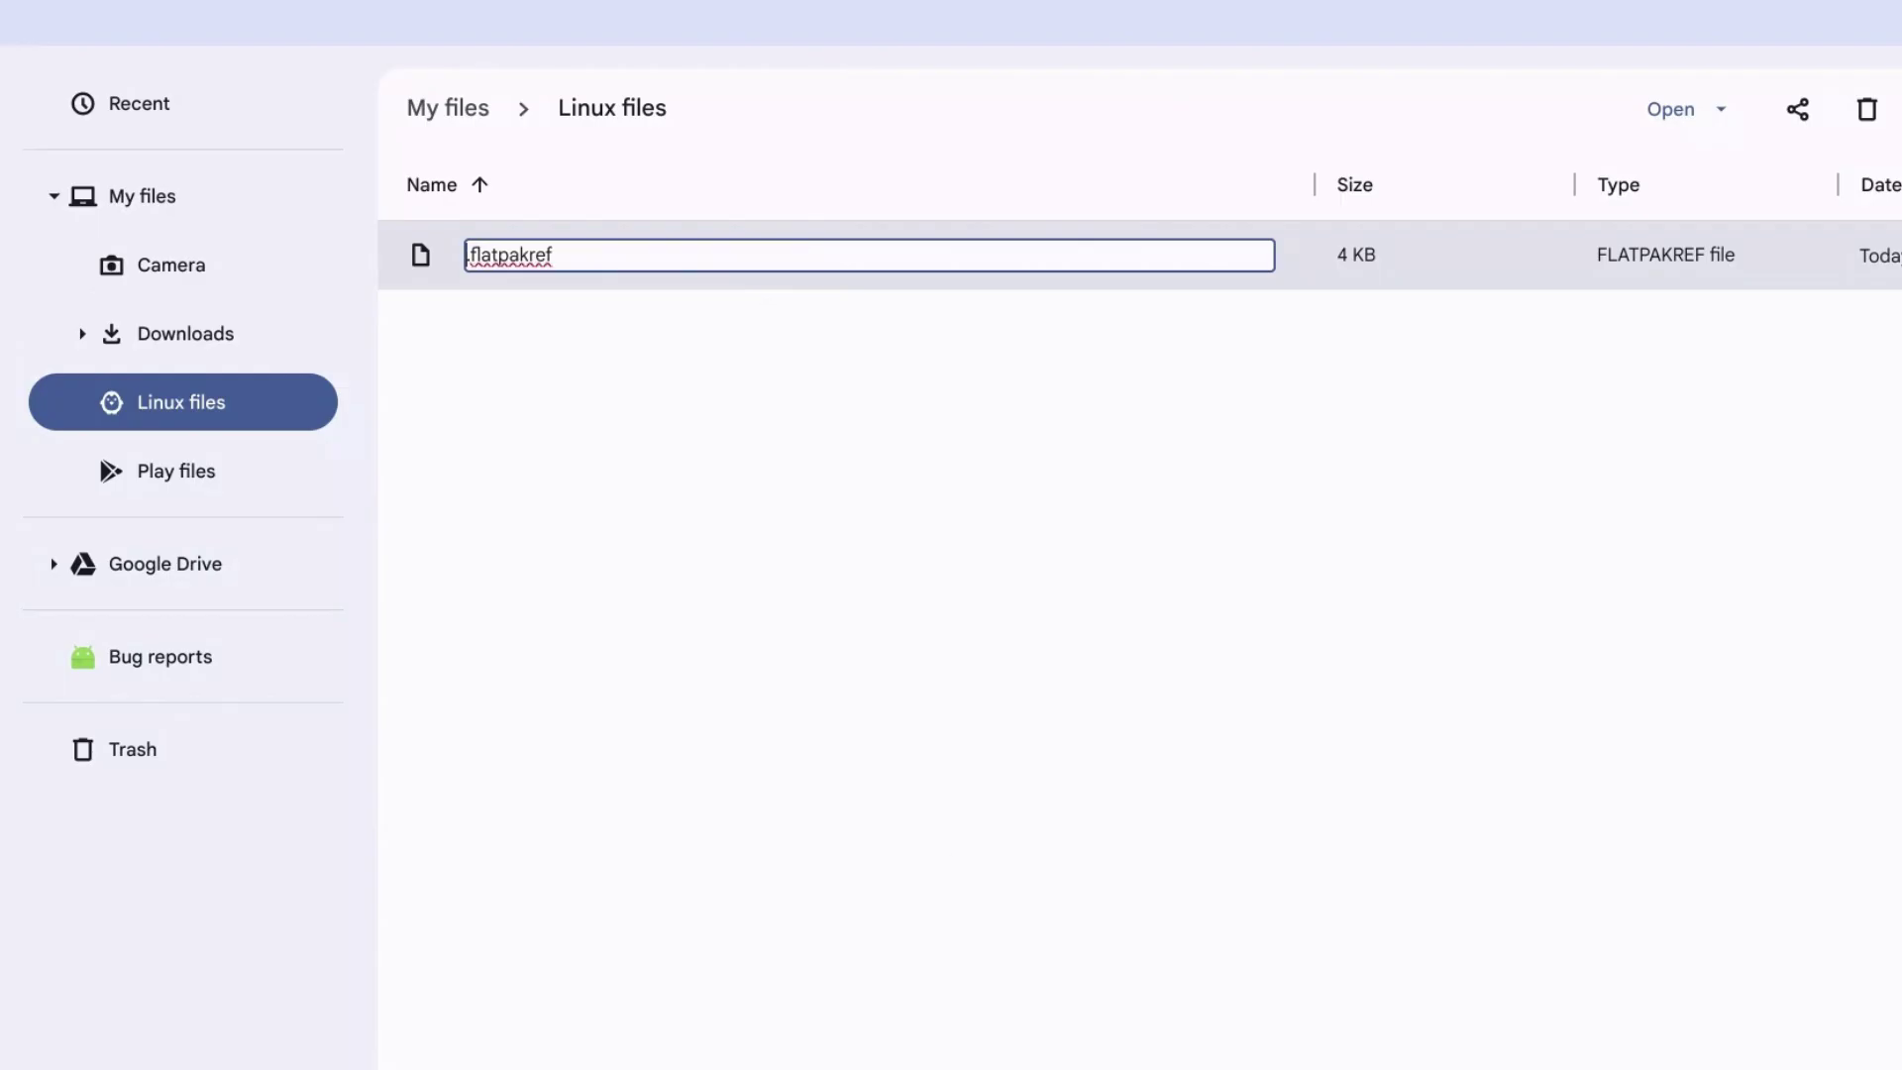
pyautogui.write('epicgames')
pyautogui.press('Return')
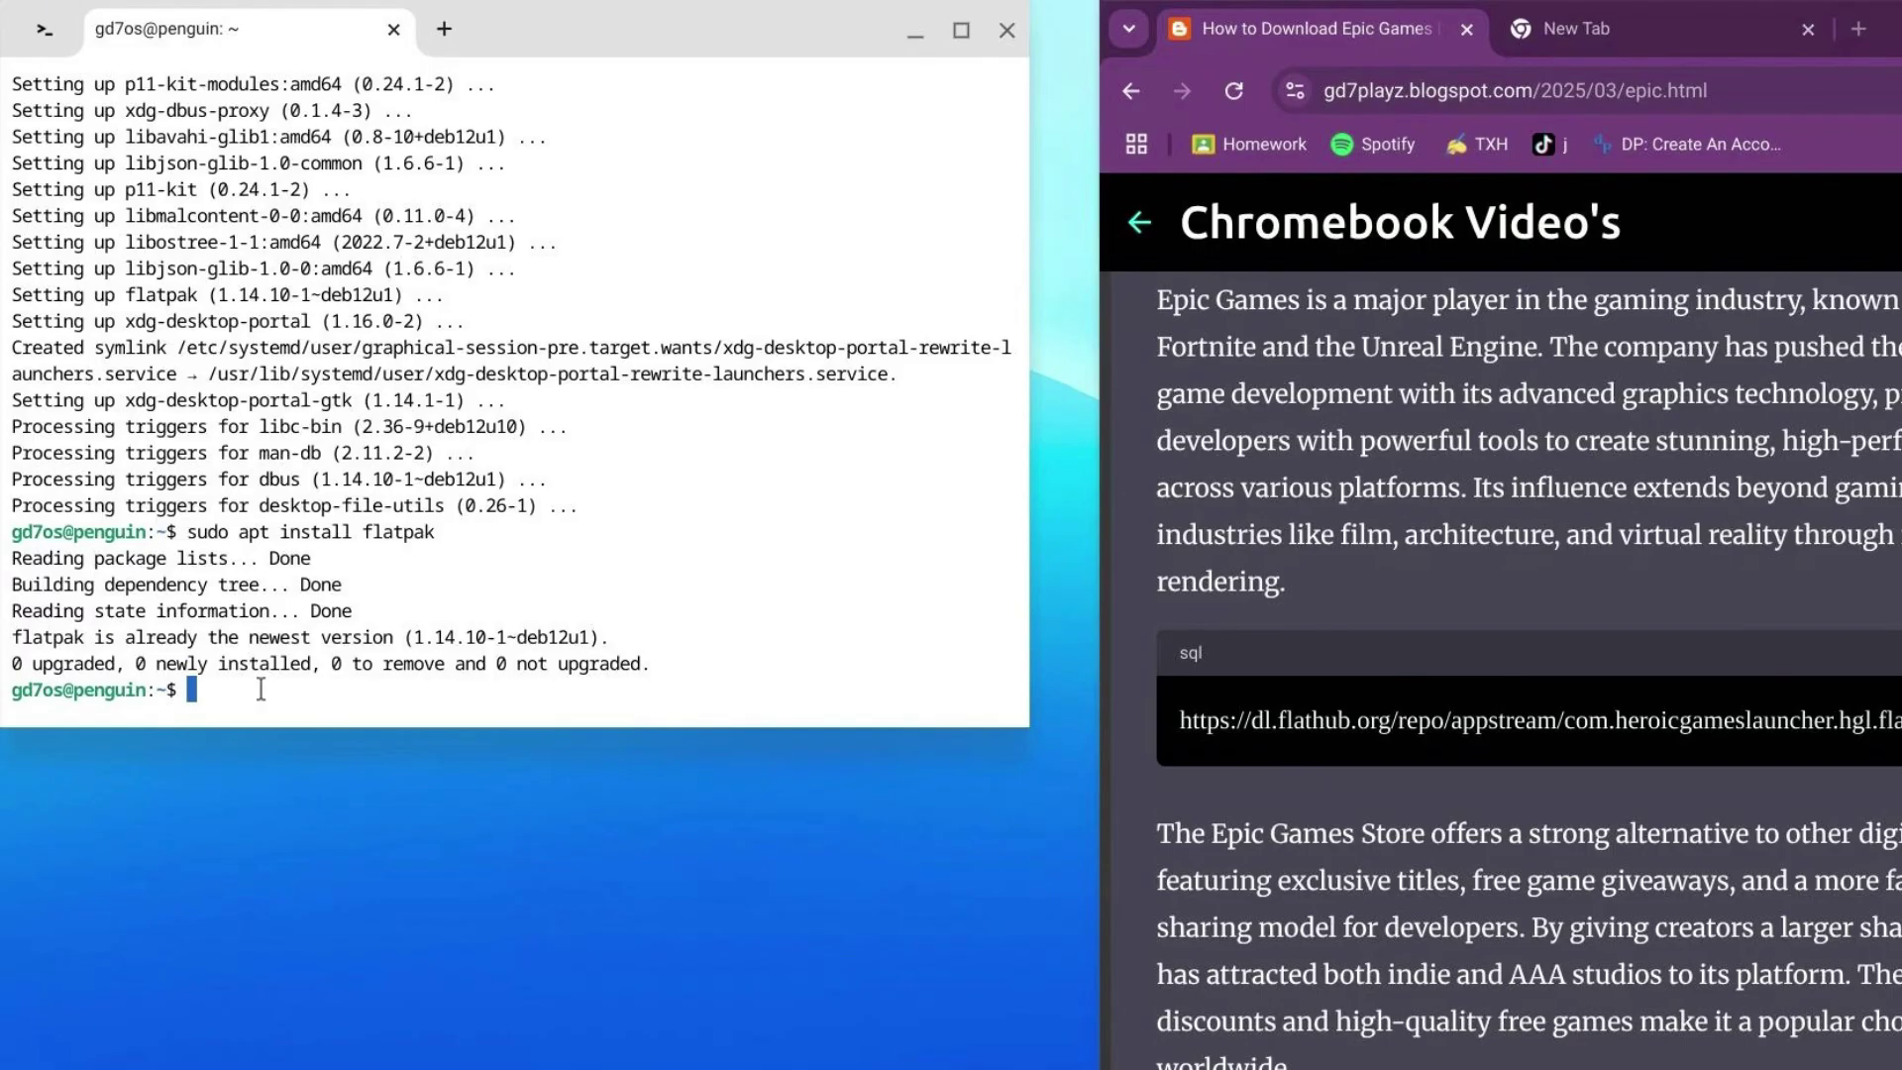
# Step: Run sudo flatpak install epicgames.flatpakref, answering Y to keep flathub, accept the runtime, and proceed
pyautogui.write('sudo flatpak ins')
pyautogui.write('tall e')
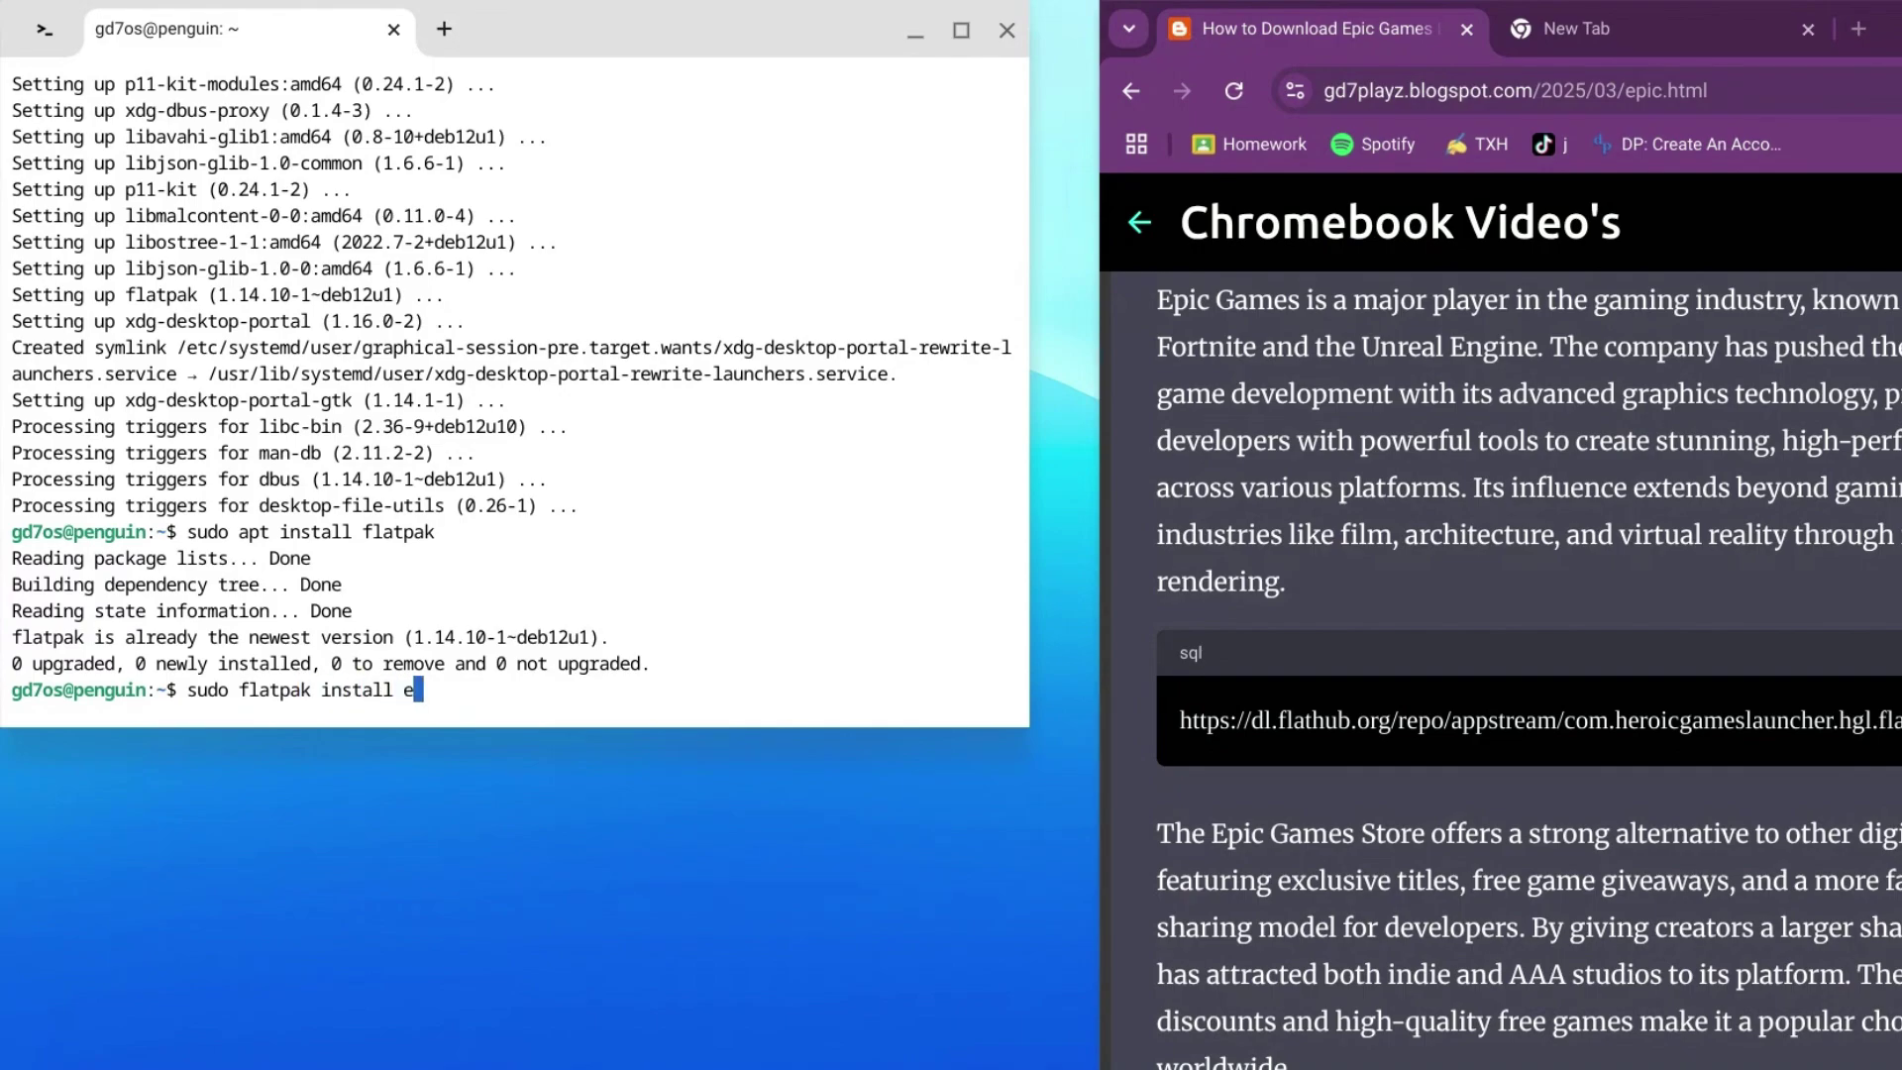
pyautogui.write('picgames.flatpakre')
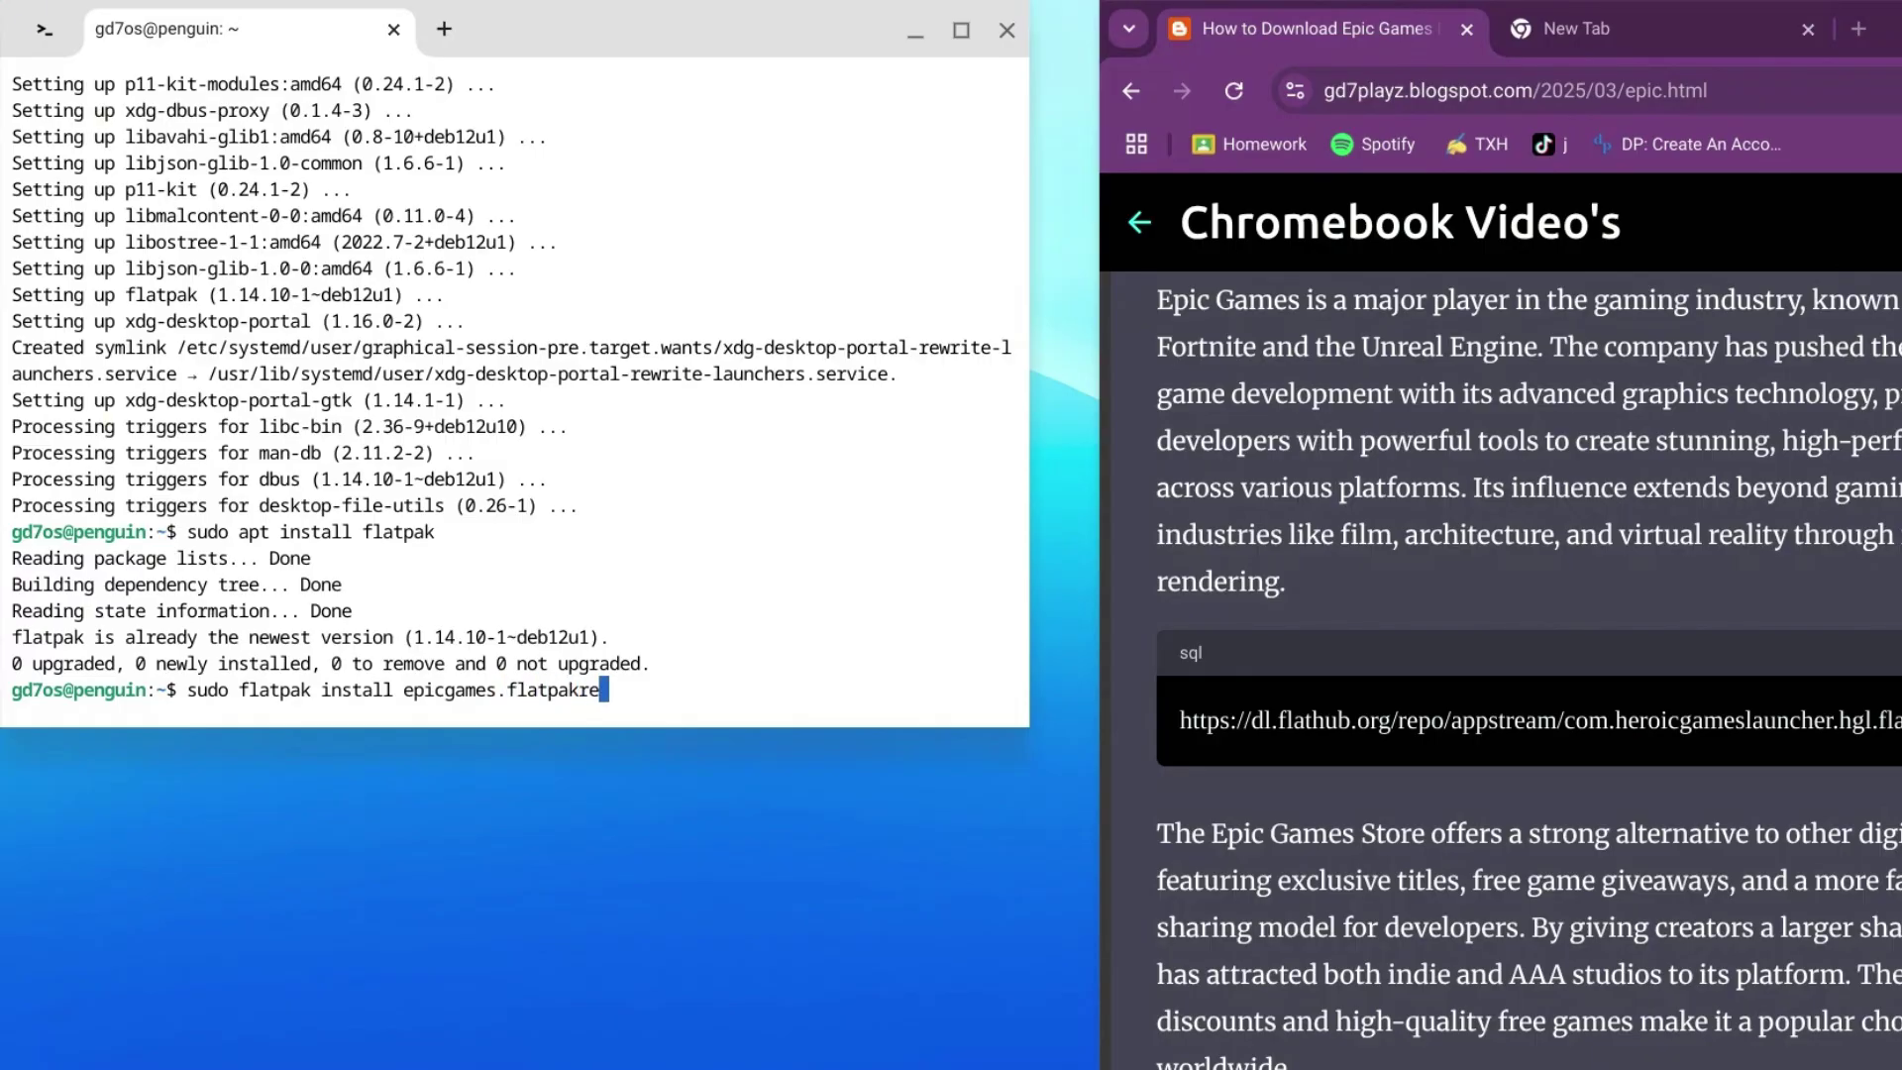
pyautogui.write('f')
pyautogui.press('Return')
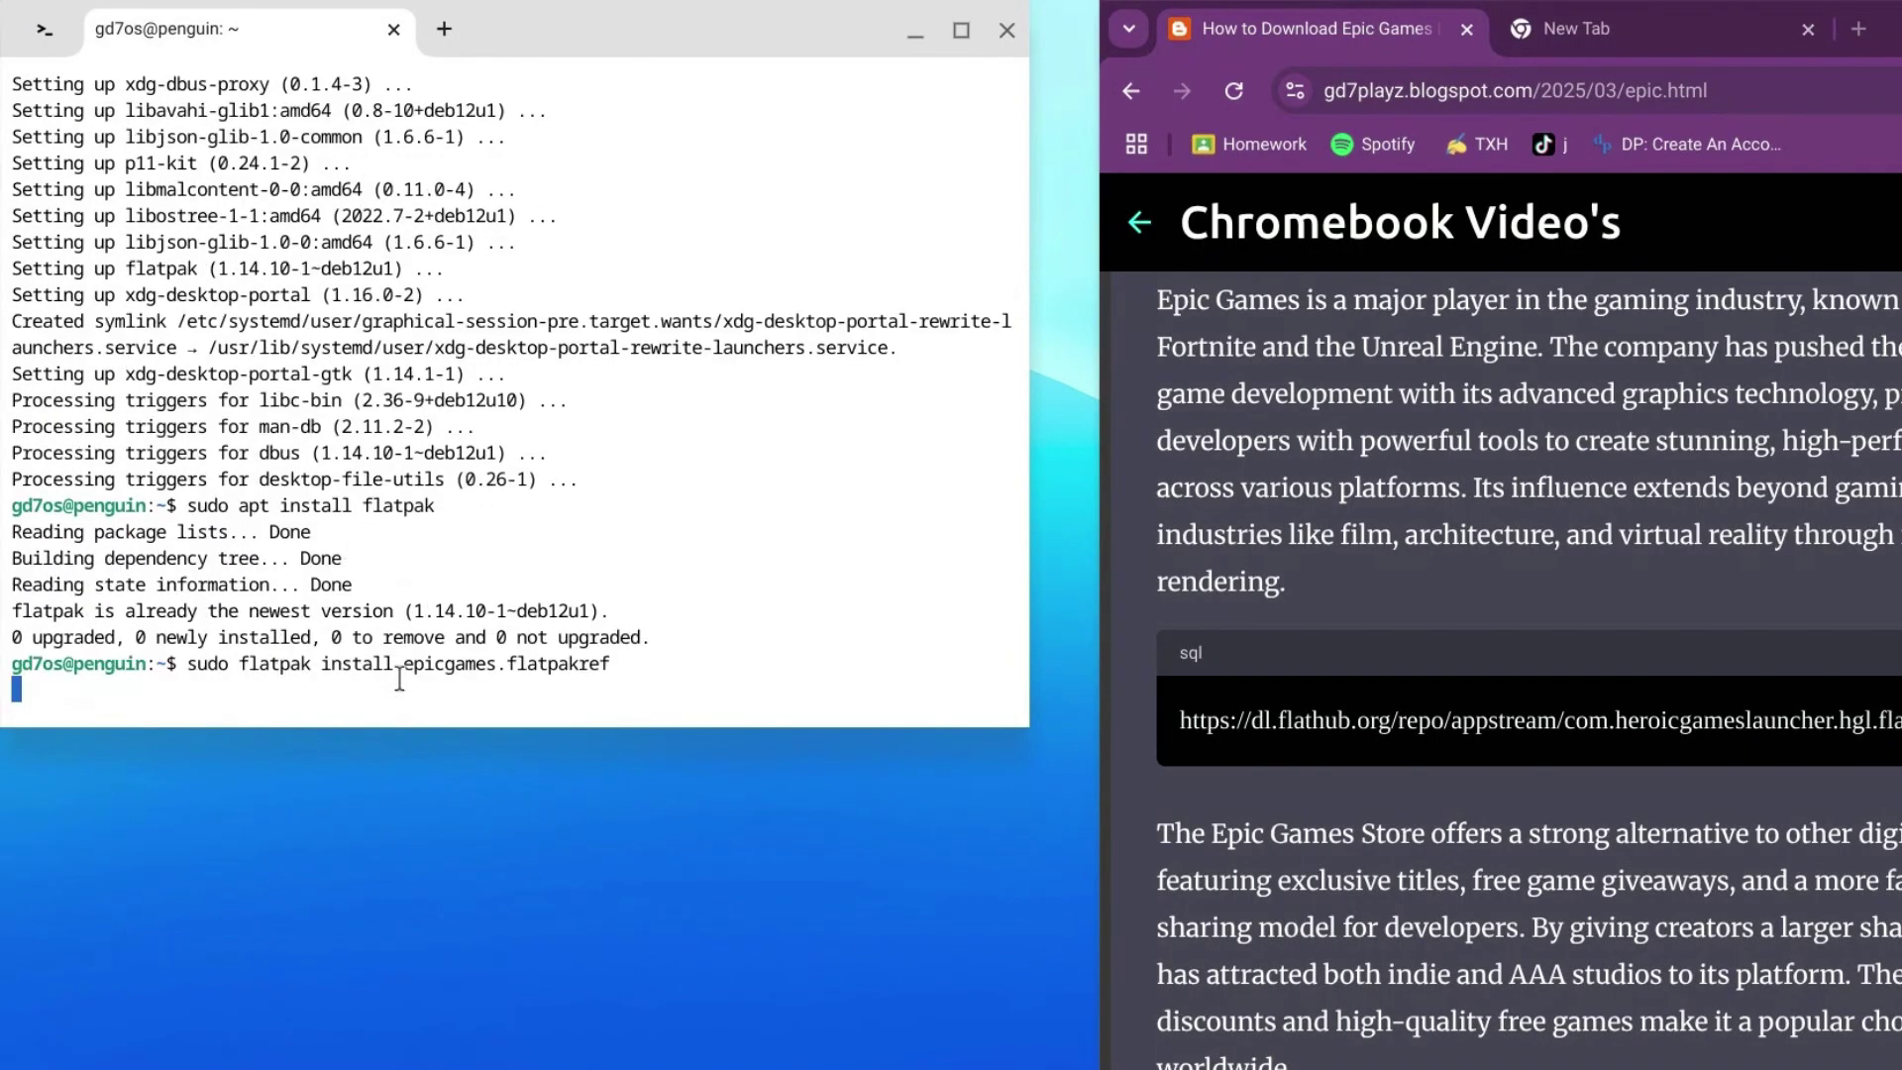
pyautogui.write('Y')
pyautogui.press('Return')
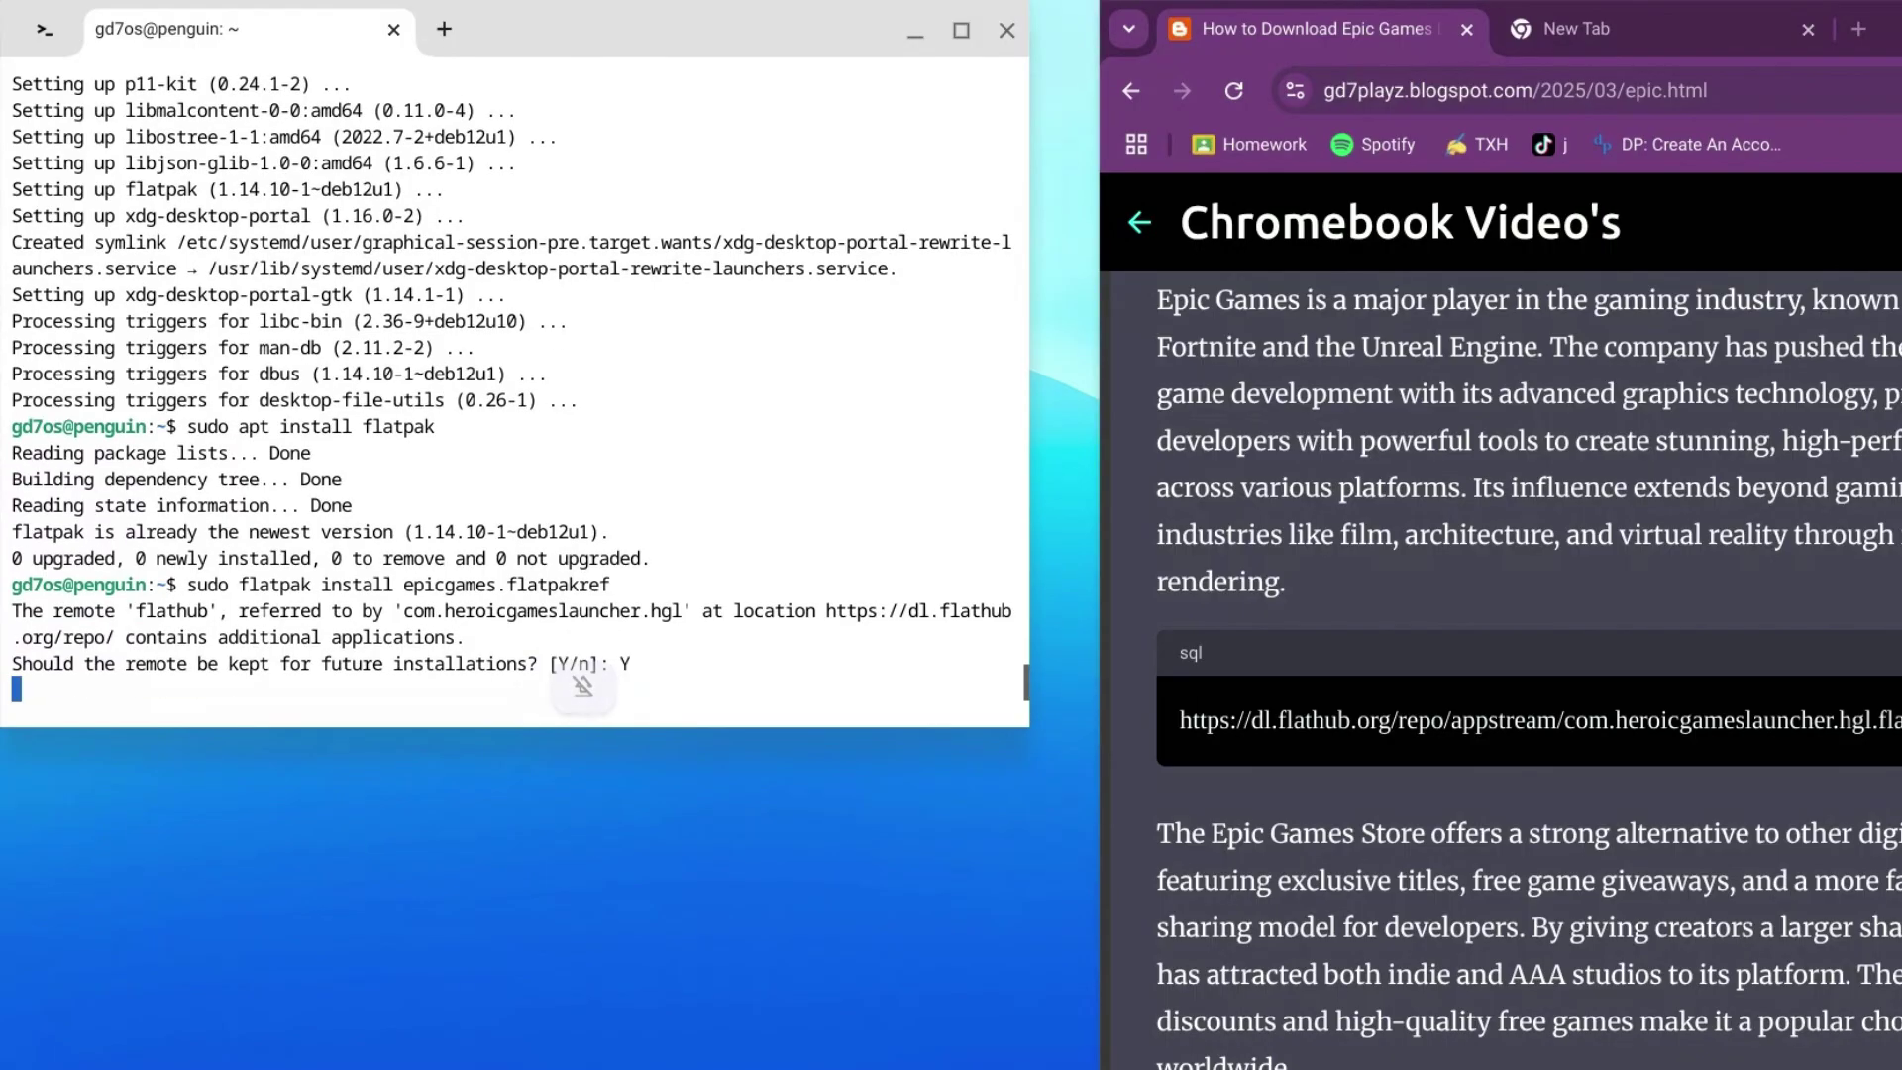
pyautogui.write('Y')
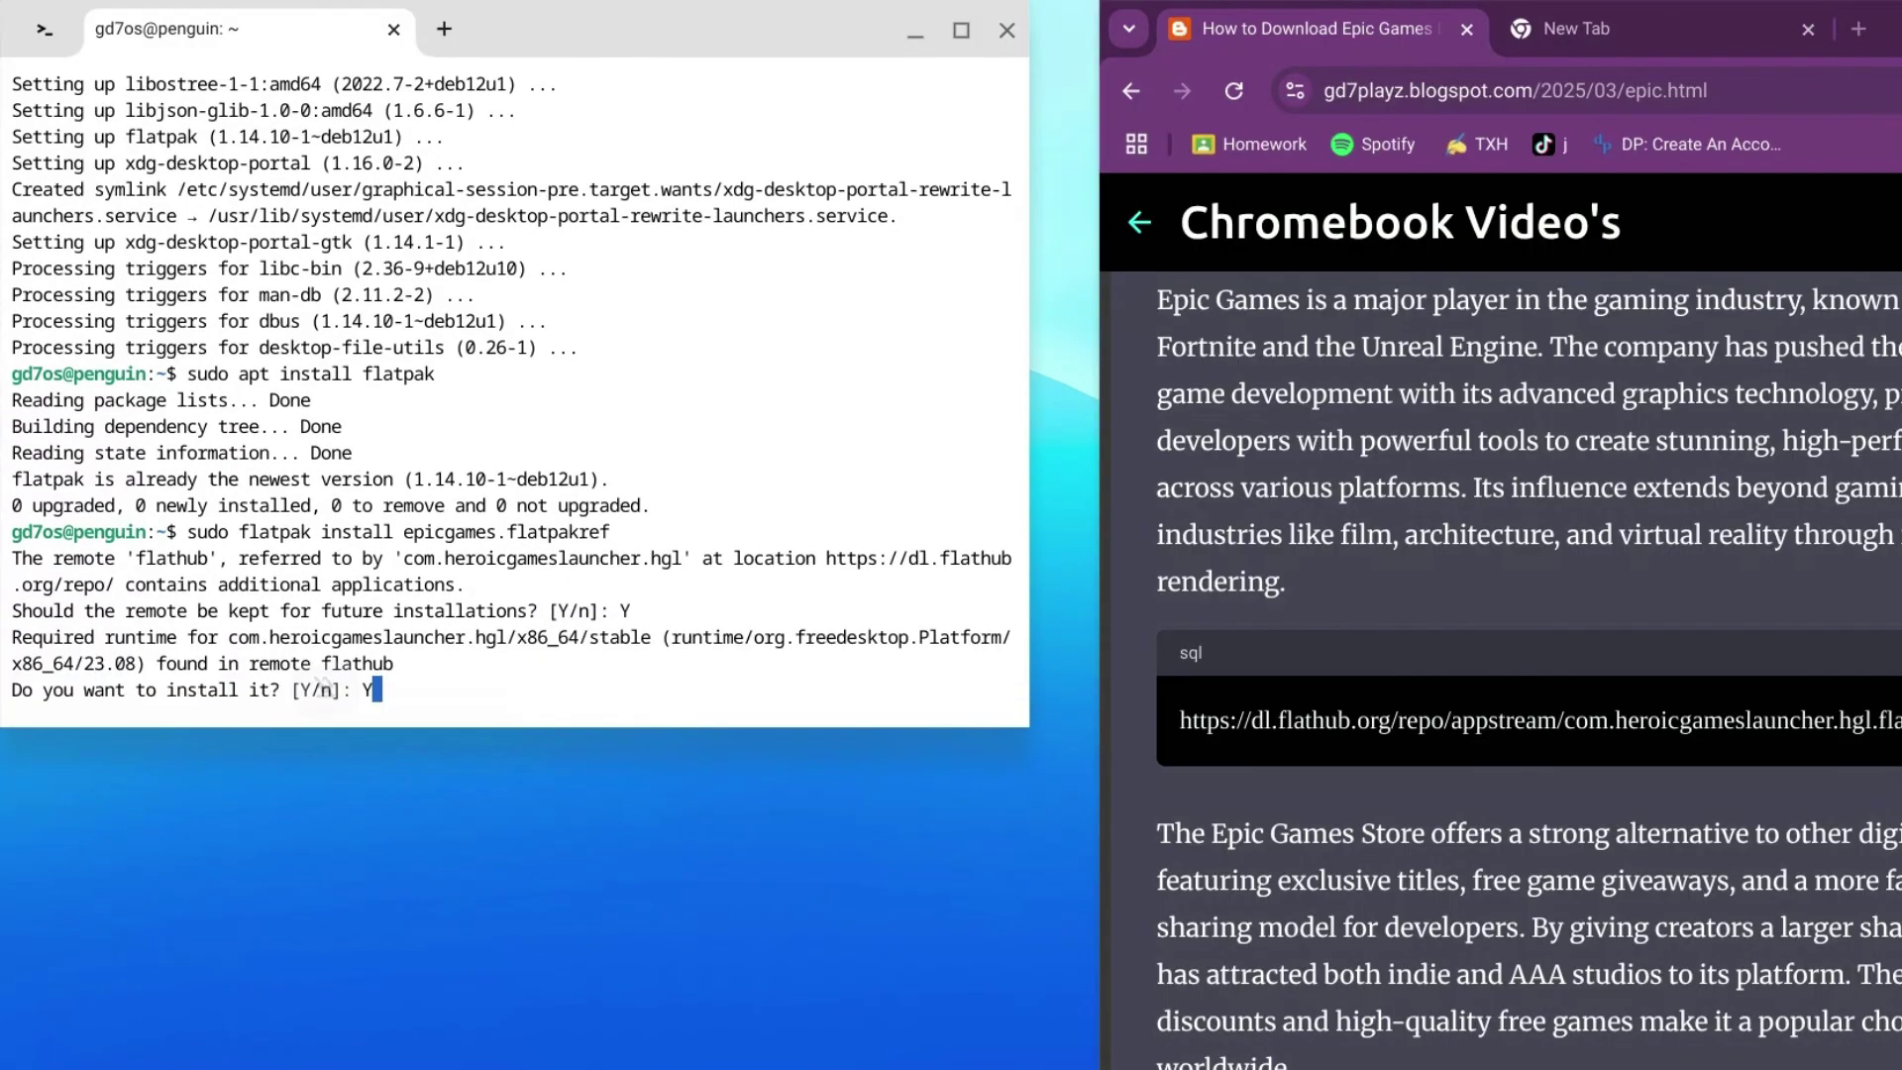
pyautogui.press('Return')
pyautogui.write('Y')
pyautogui.press('Return')
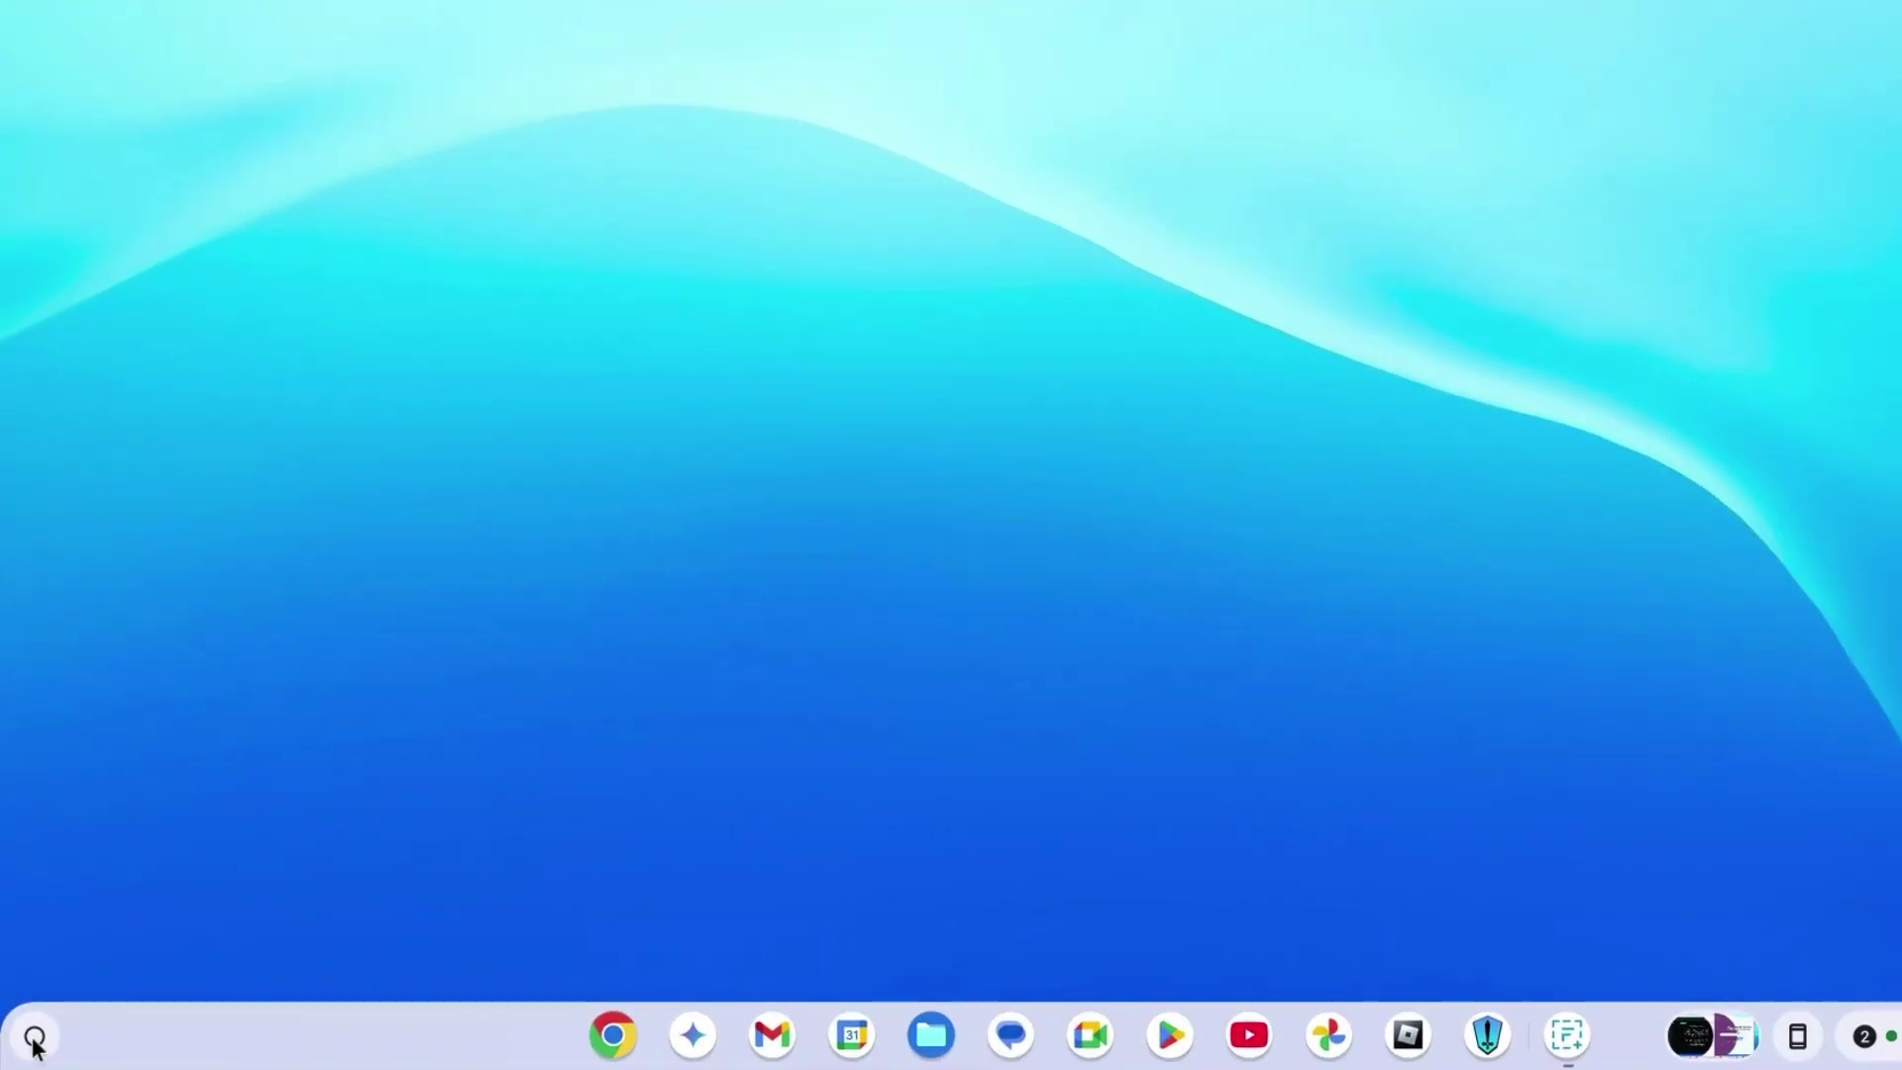
# Step: Search the ChromeOS Launcher for 'heroic games' to locate Heroic Games Launcher
pyautogui.click(34, 1038)
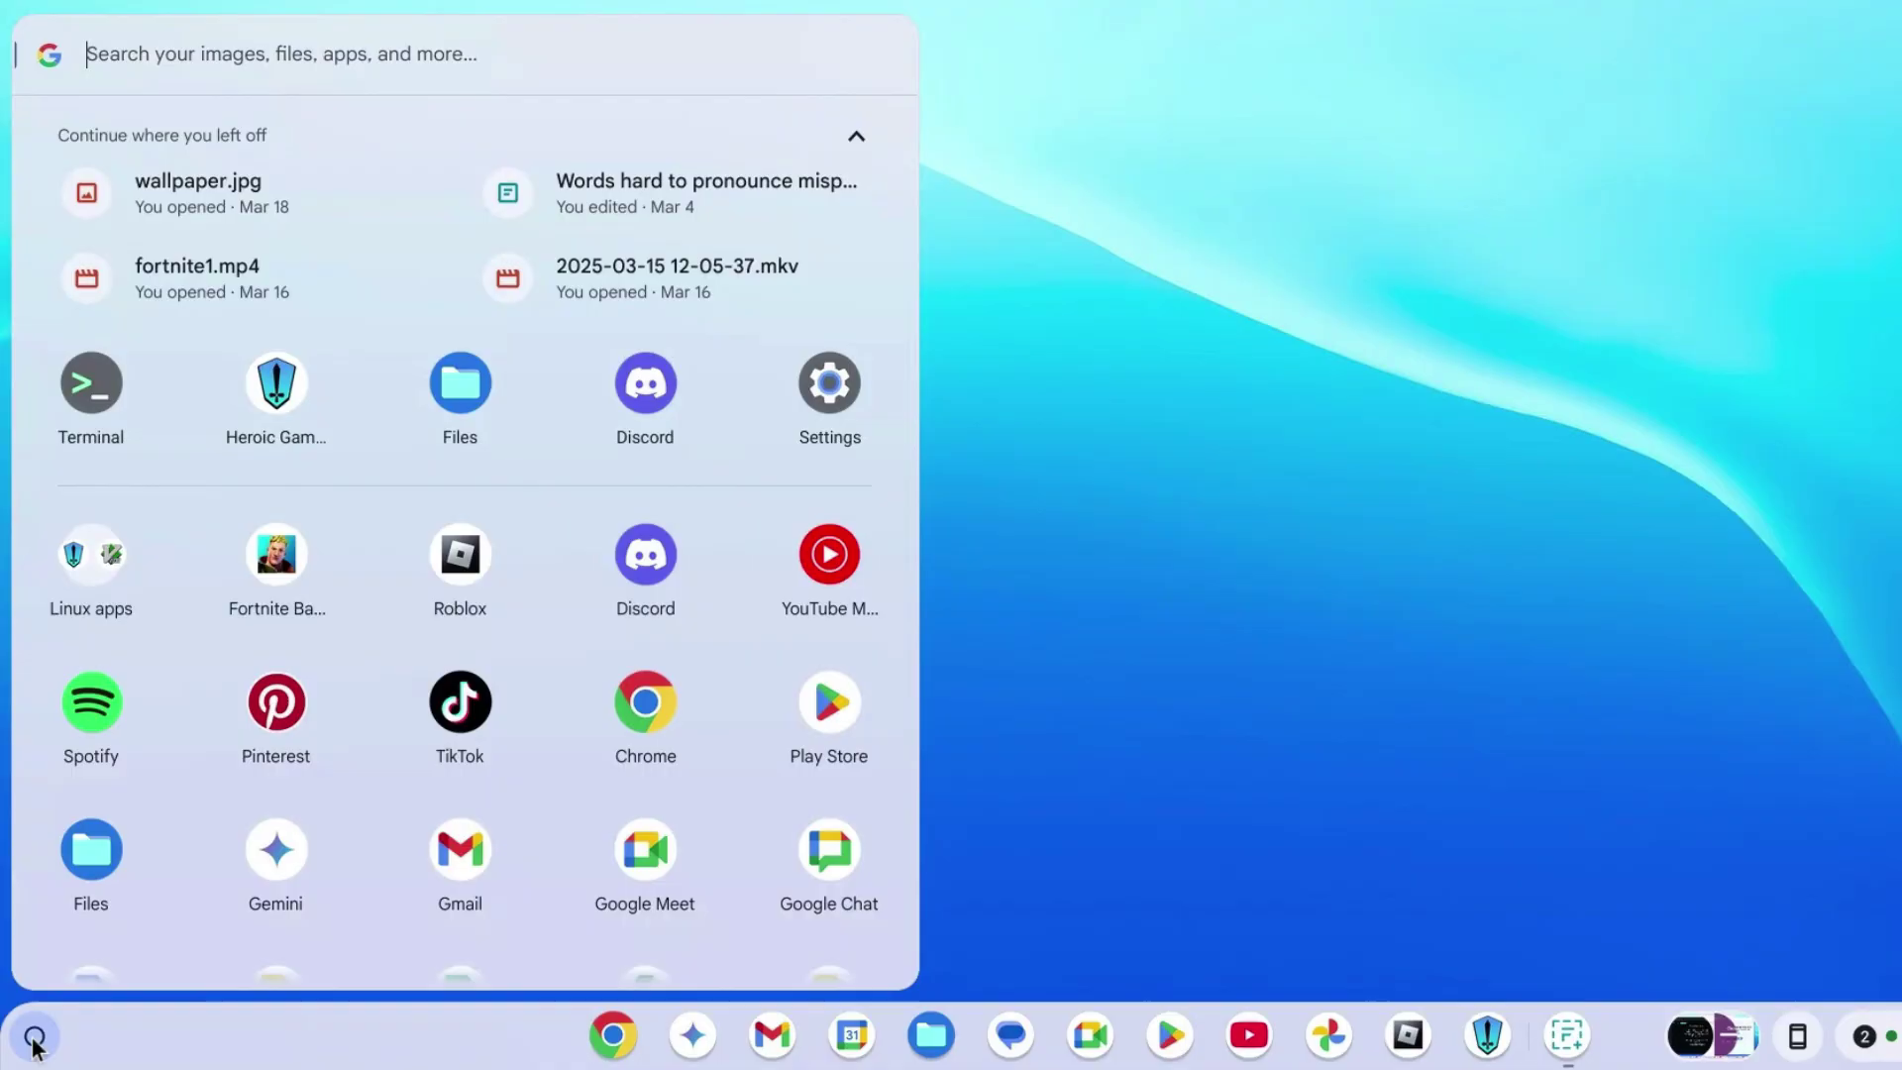
pyautogui.write('heroi')
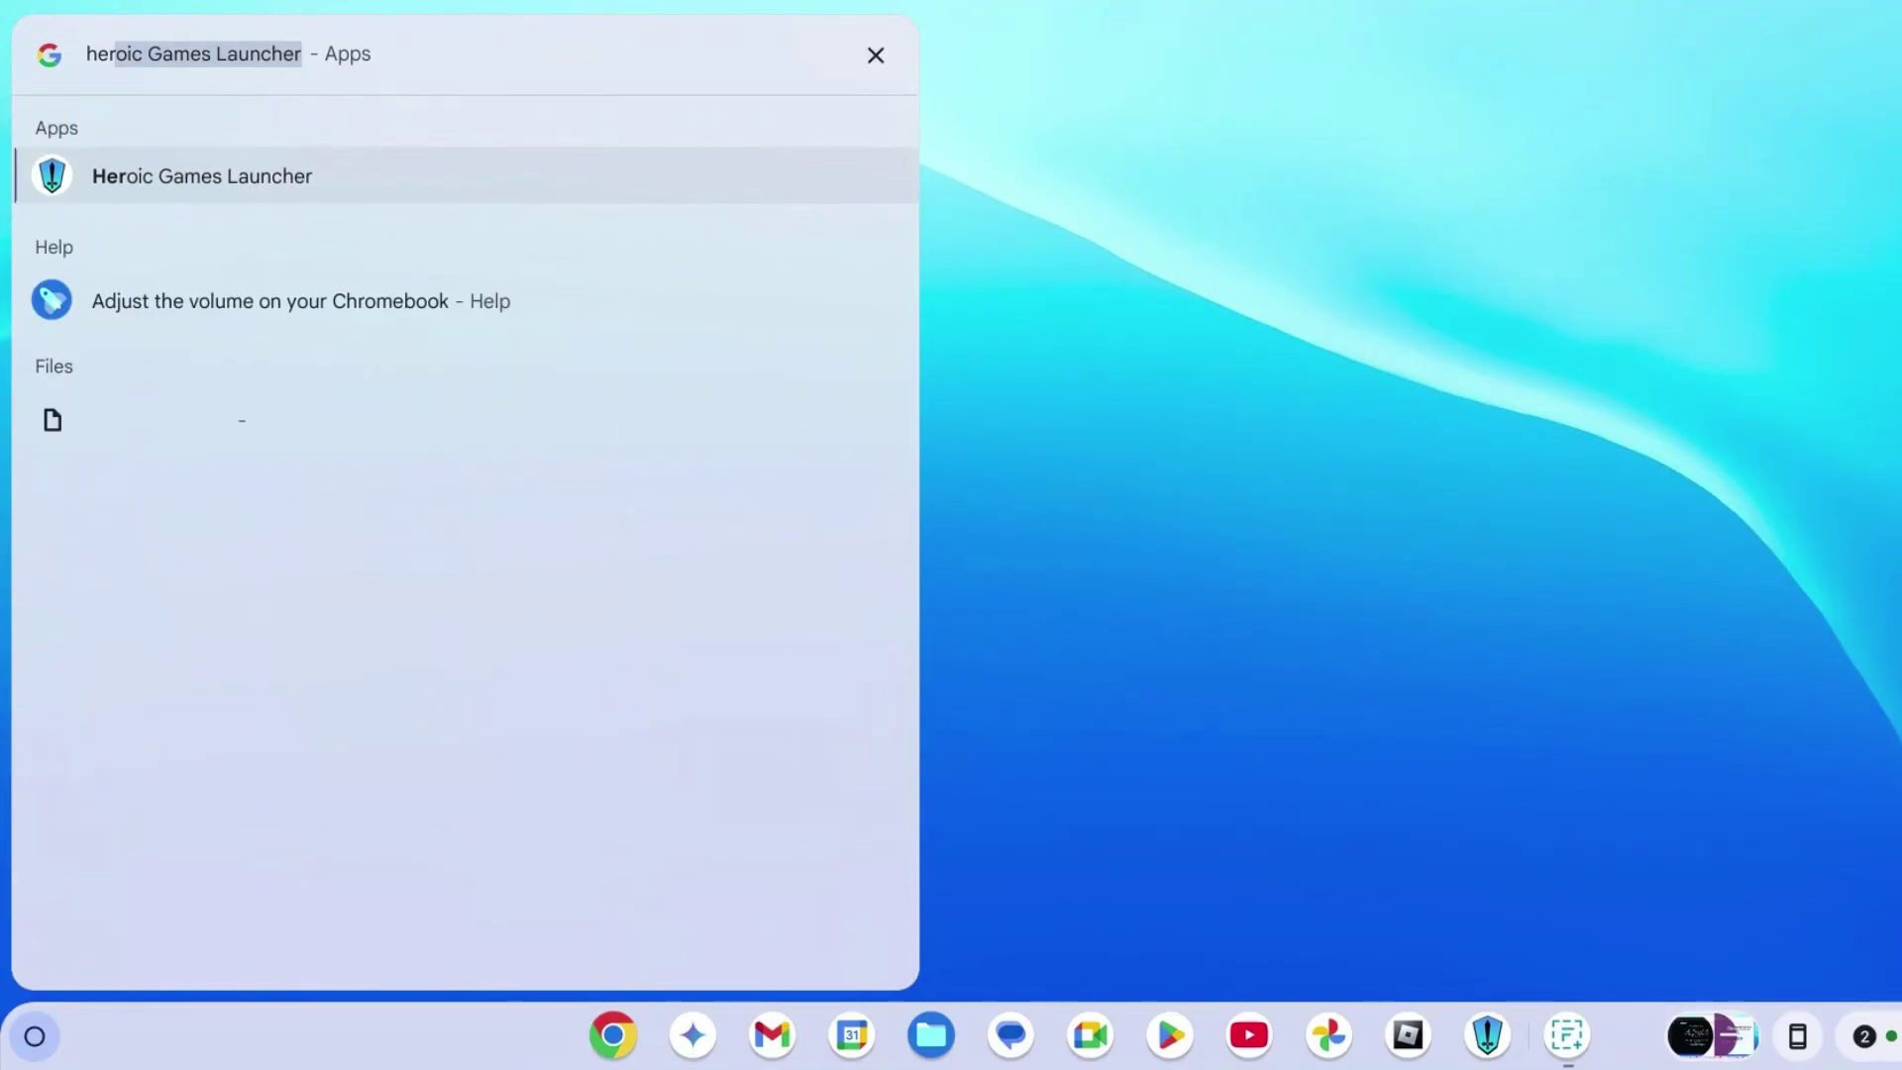
pyautogui.write('c ga')
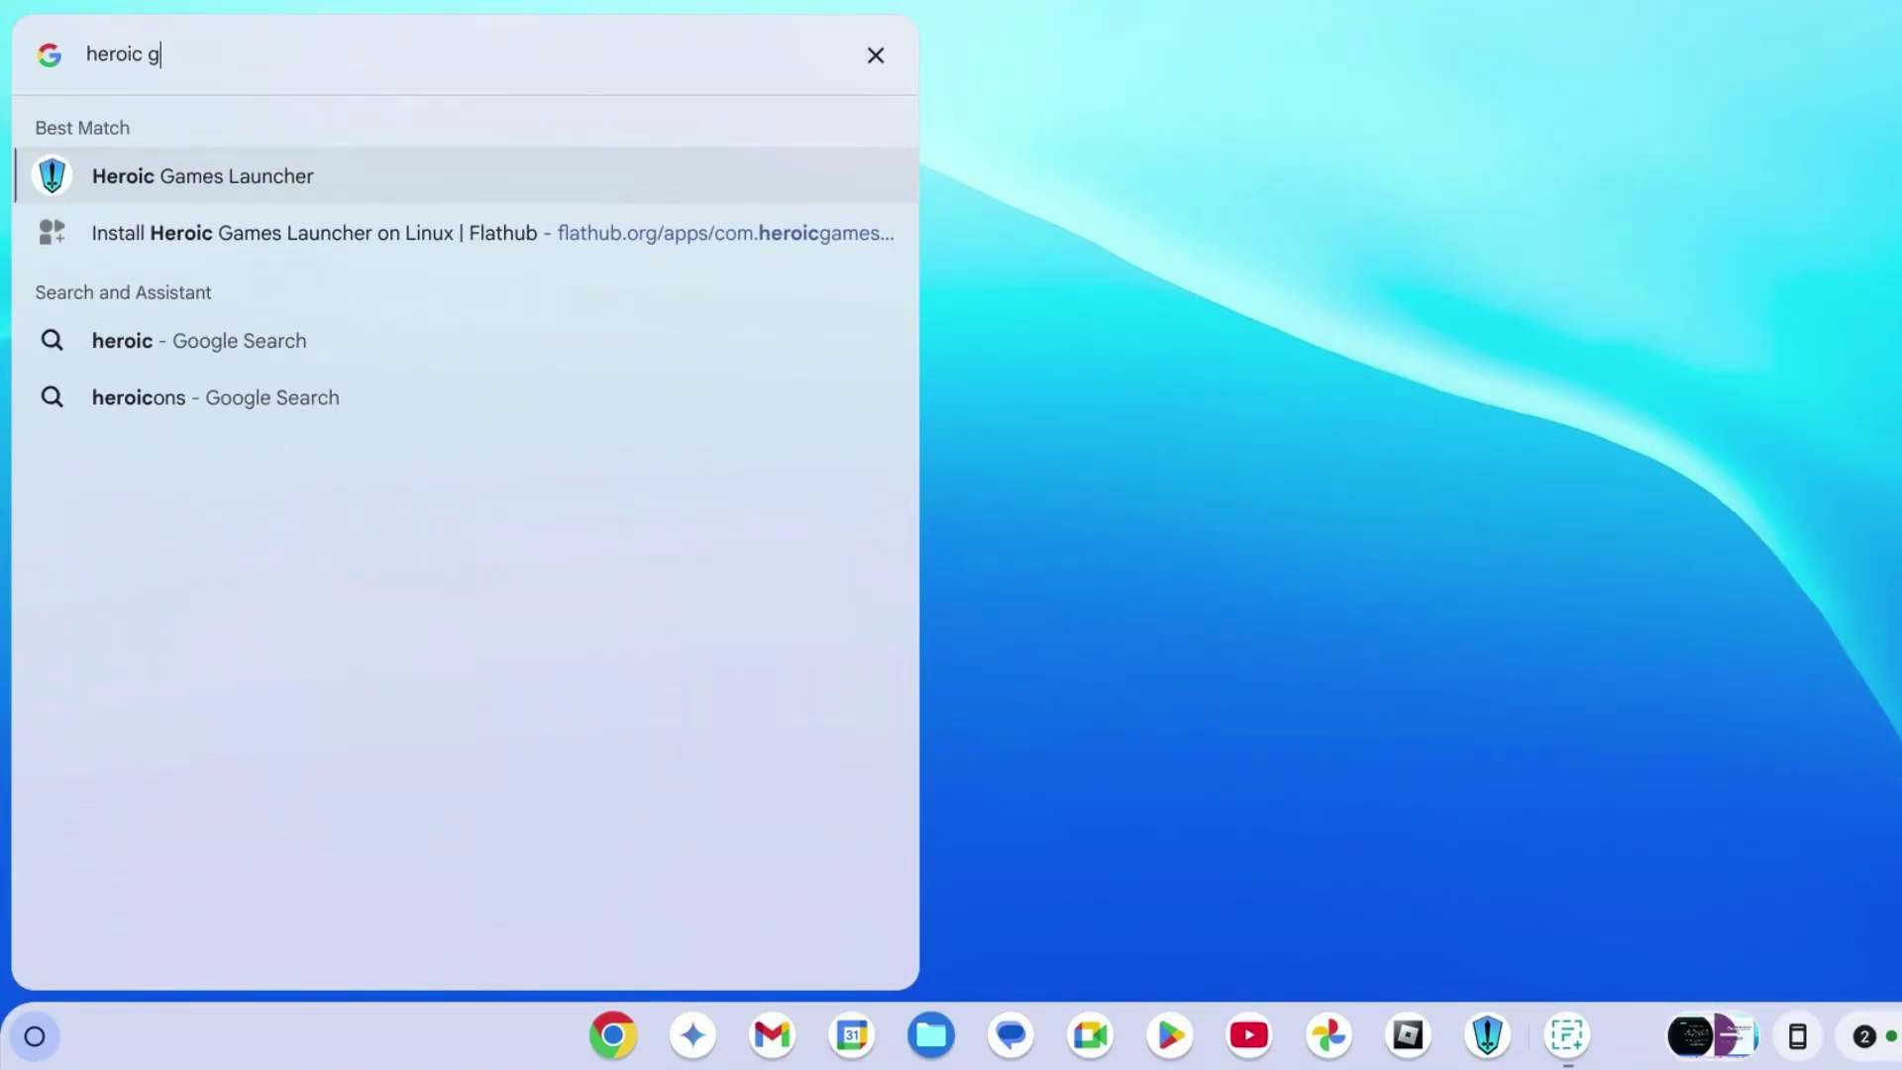
pyautogui.write('mes')
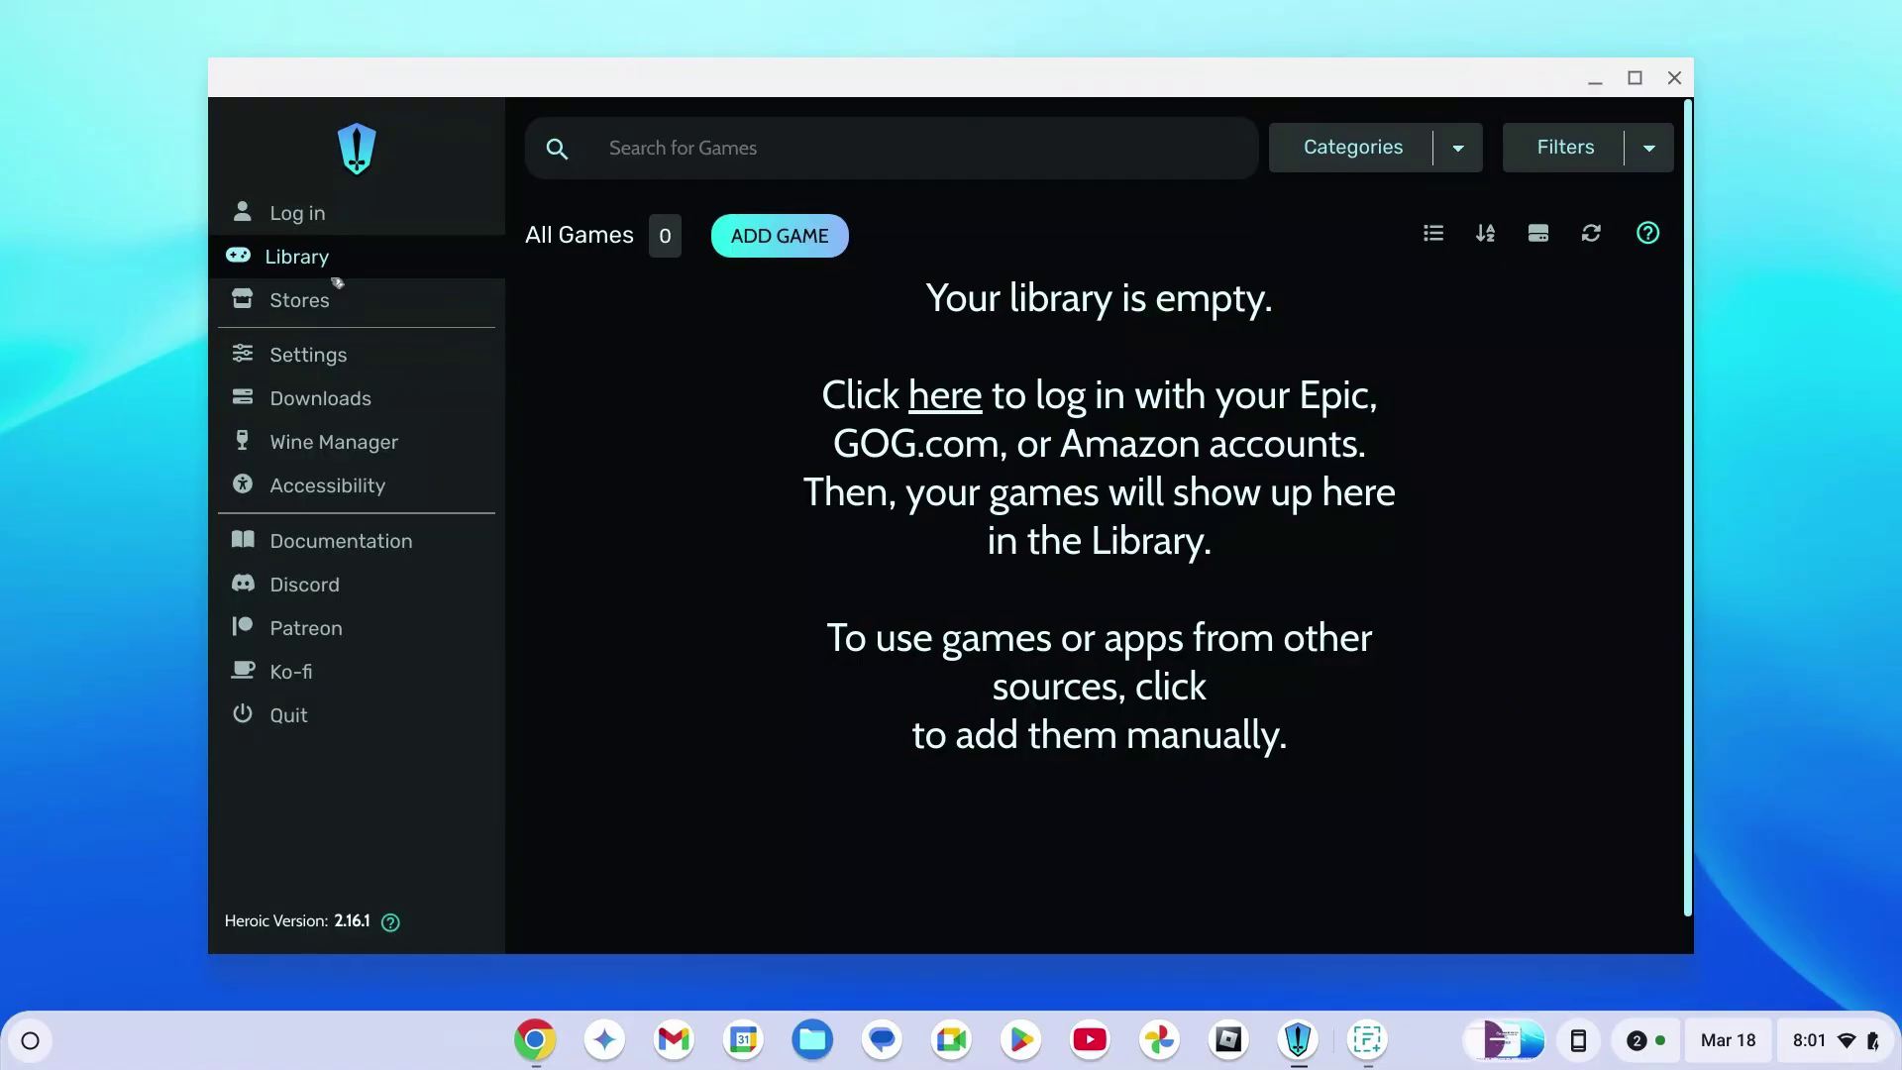
# Step: Open Heroic's Epic Store, dismiss the NOT logged in notice, and scroll down the Discover page
pyautogui.click(337, 317)
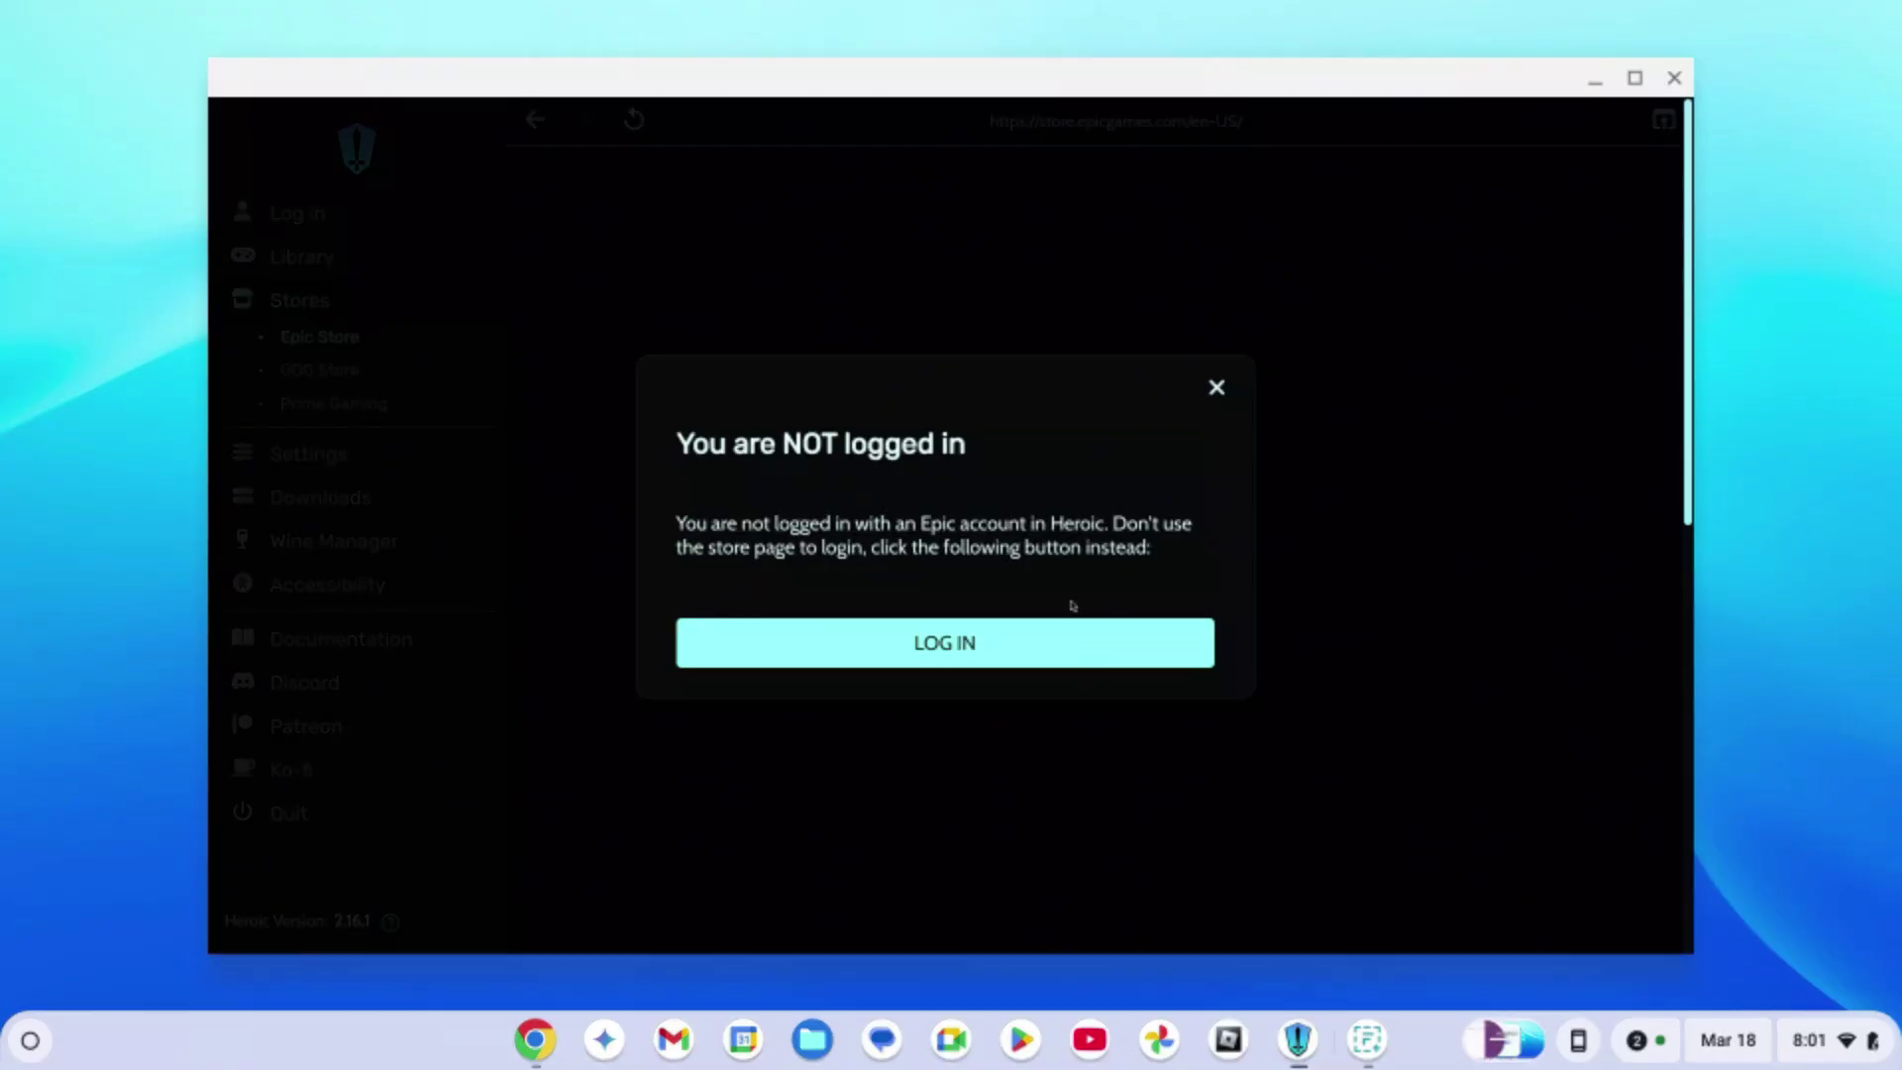
pyautogui.press('Escape')
pyautogui.scroll(-10, 955, 667)
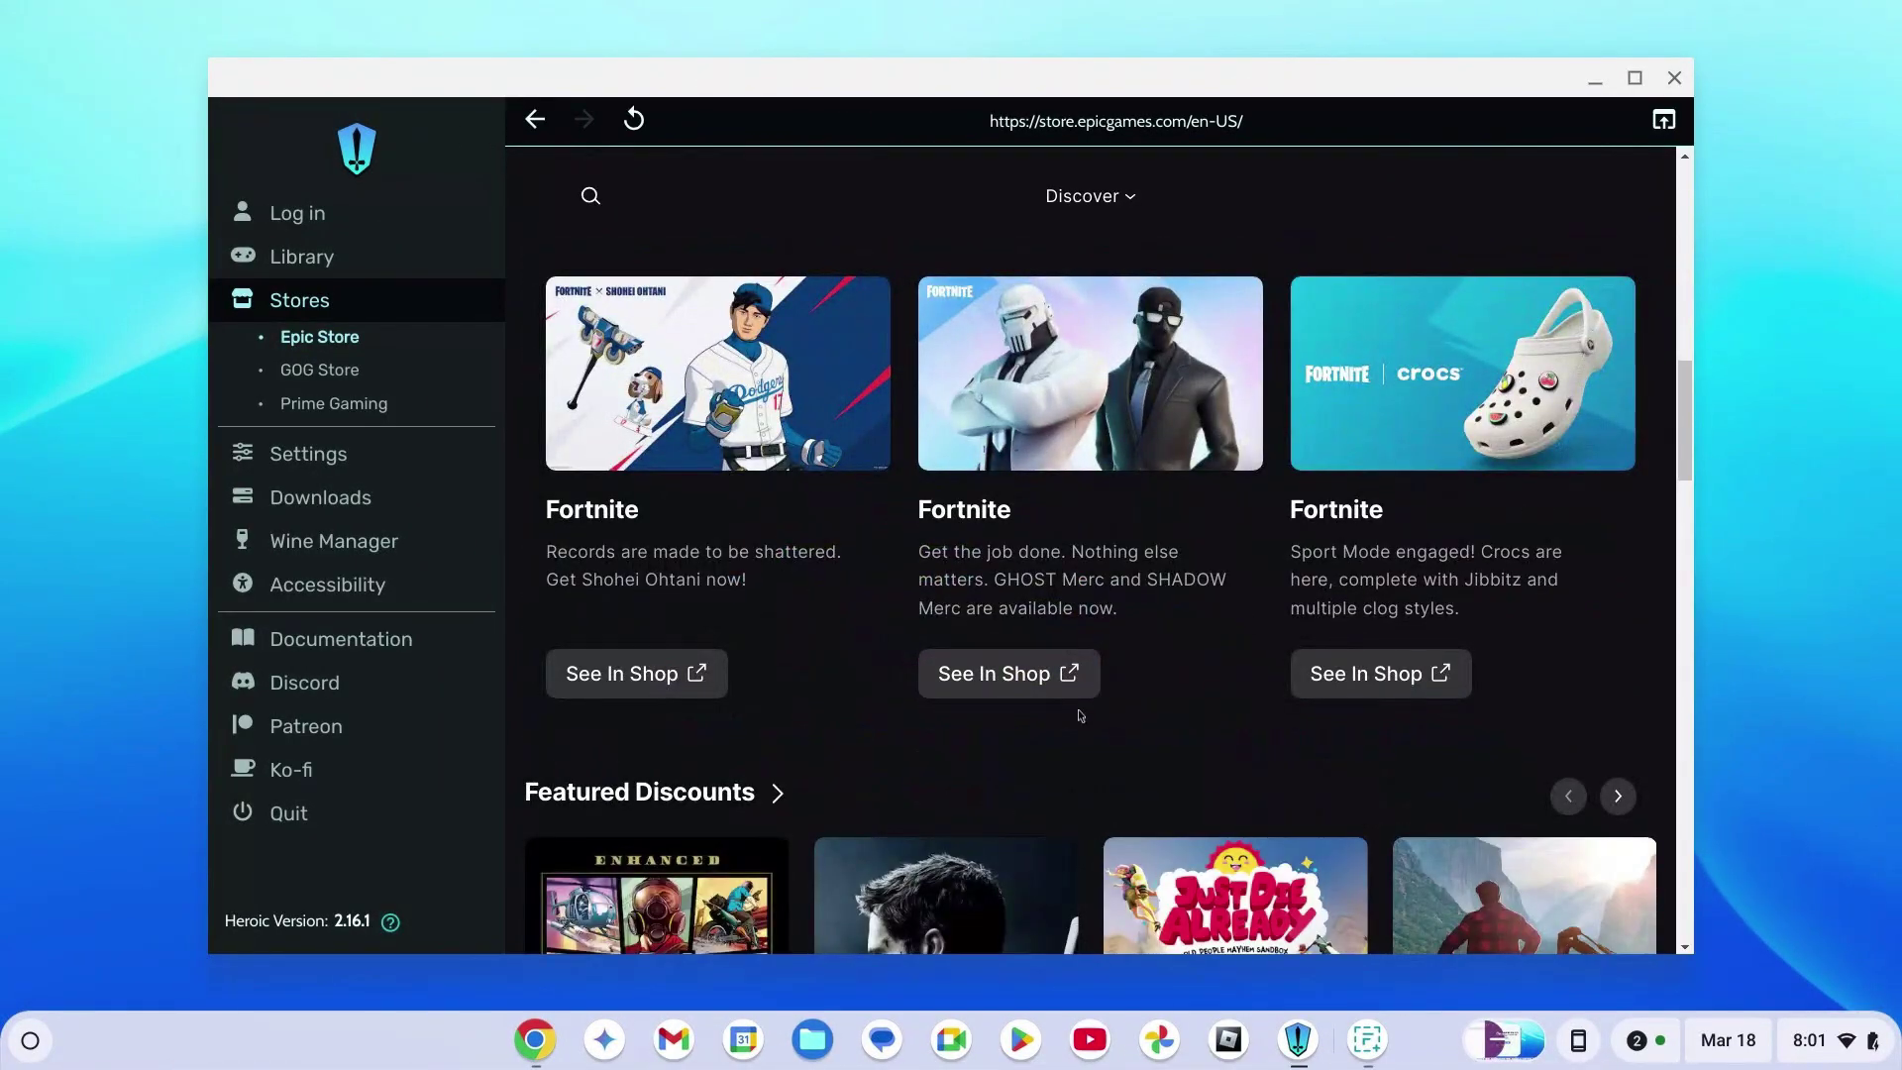
pyautogui.scroll(-15, 1210, 729)
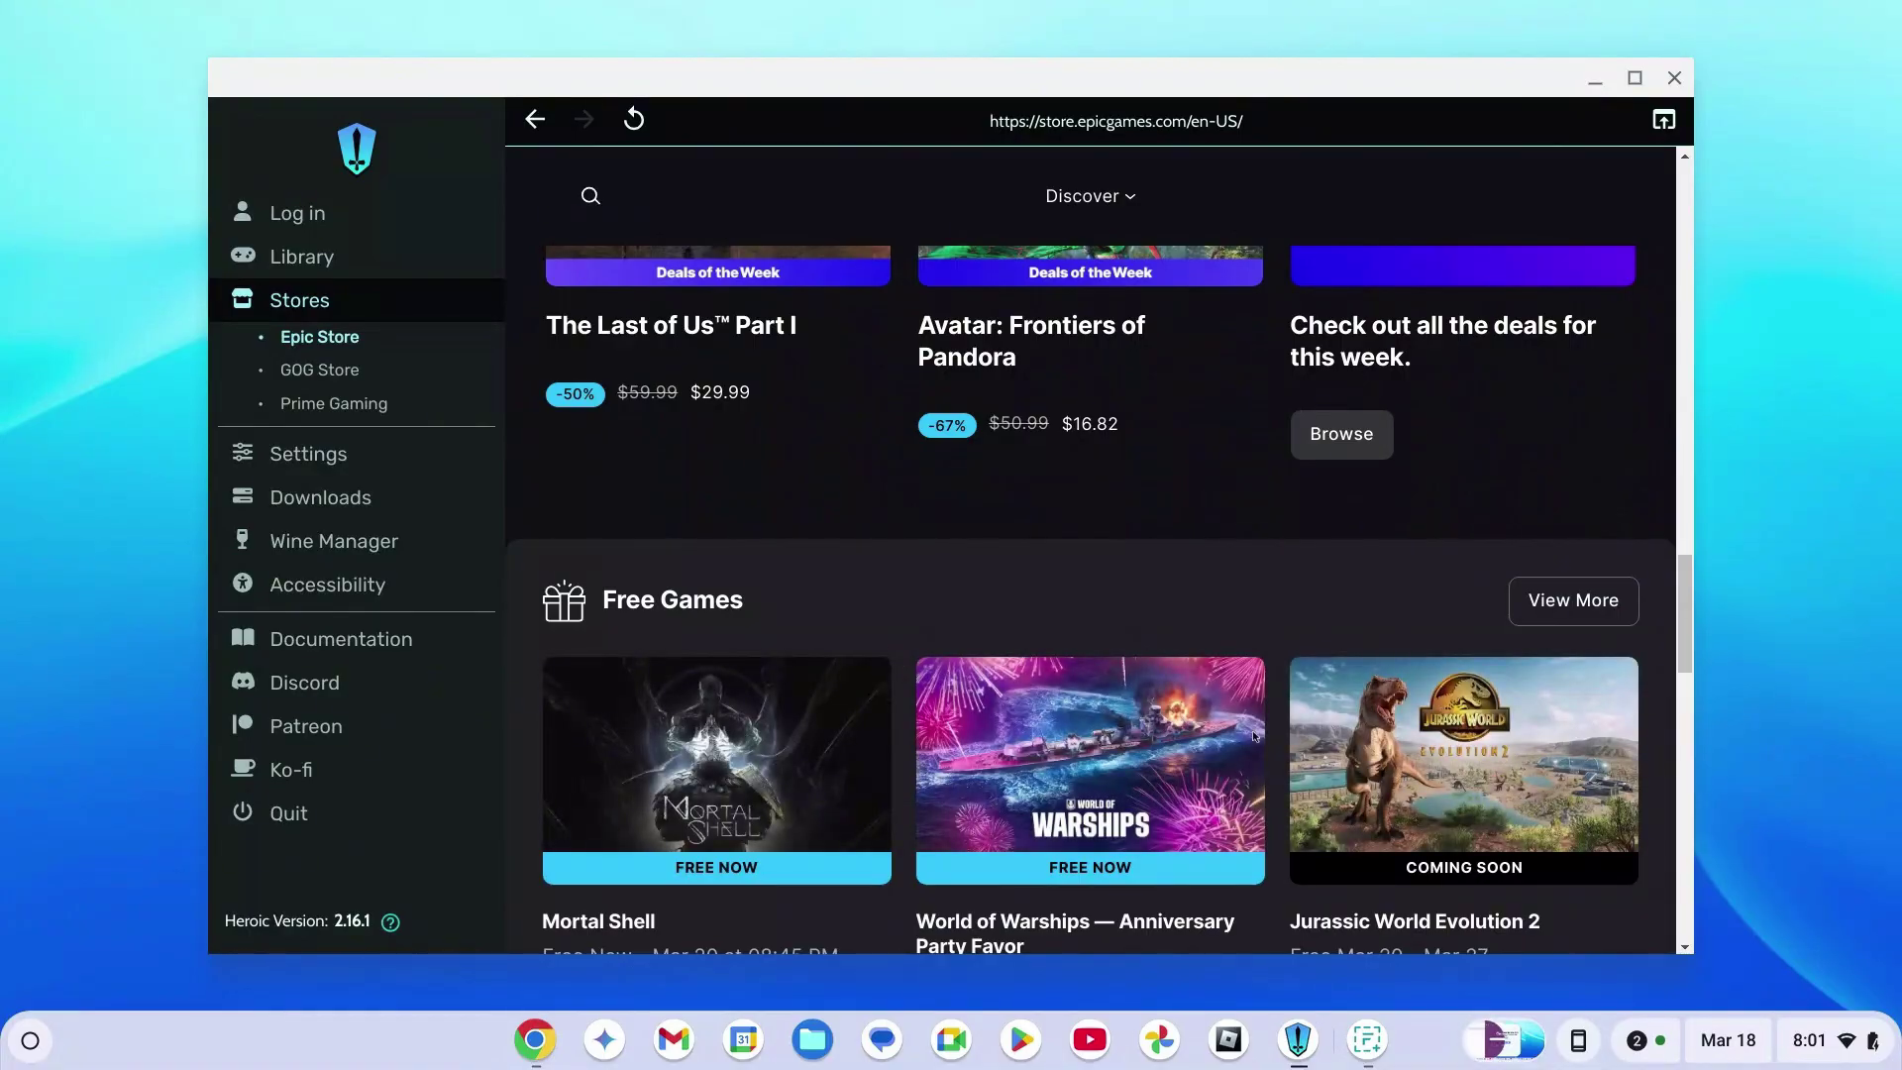
pyautogui.scroll(-5, 1222, 693)
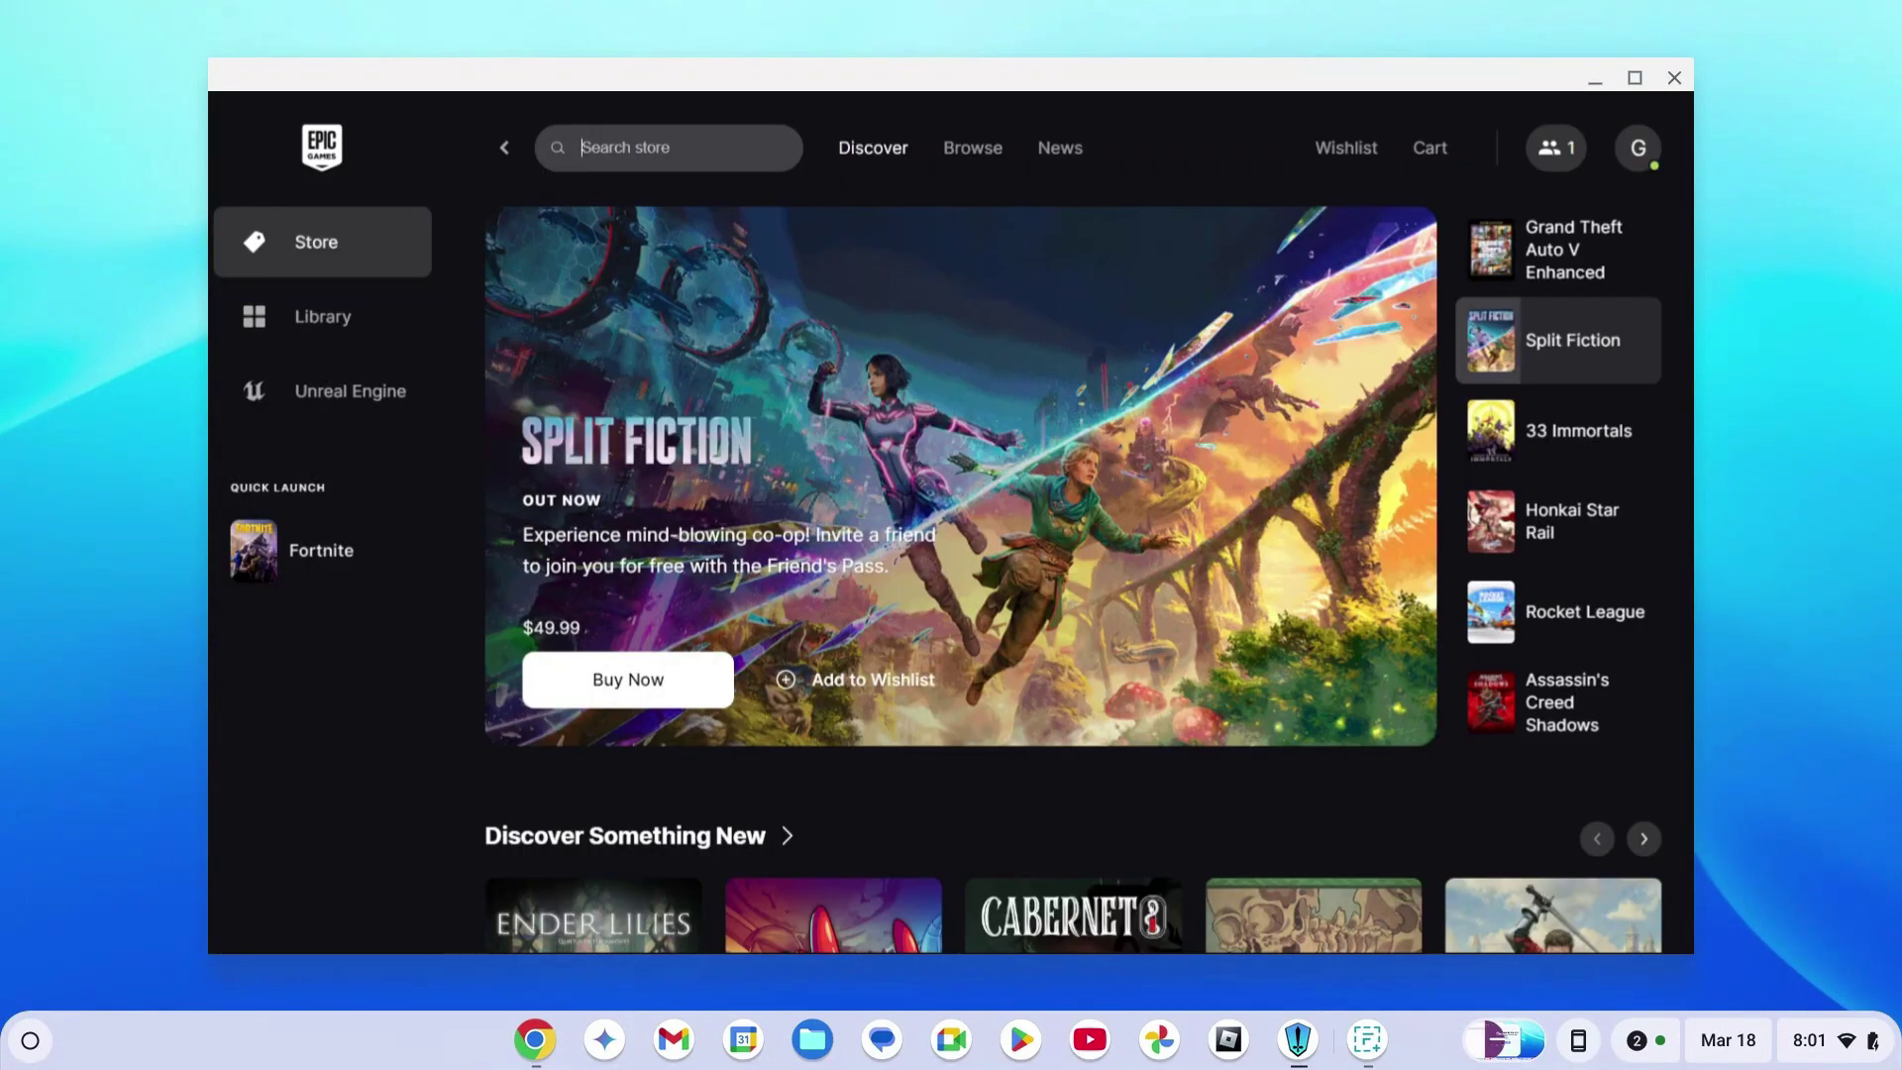